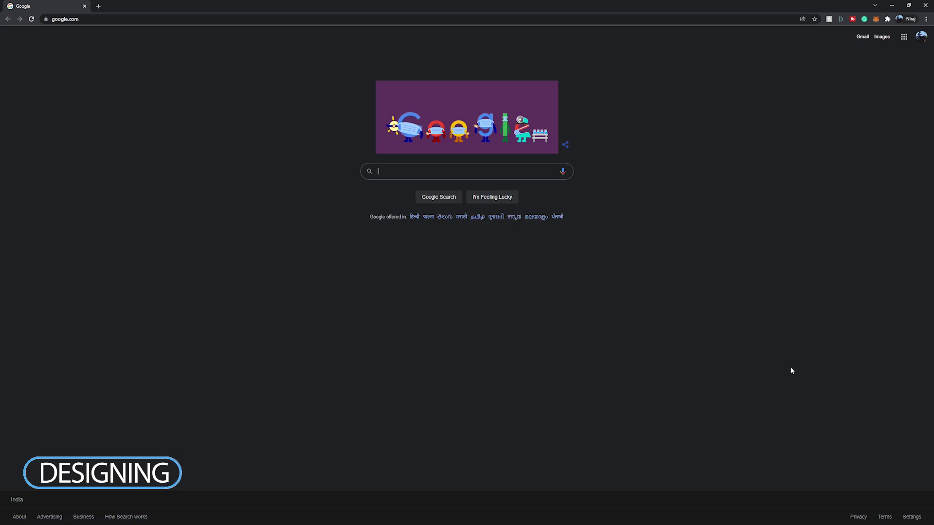
# Step: Search Google for 'sci fi weapons' and show only the image results
pyautogui.write('sci fi weapons')
pyautogui.press('Return')
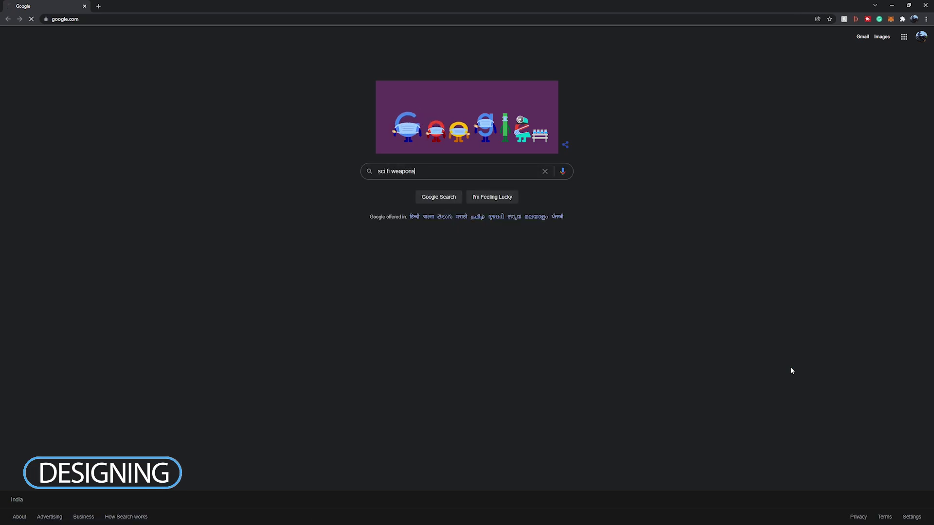
pyautogui.click(99, 62)
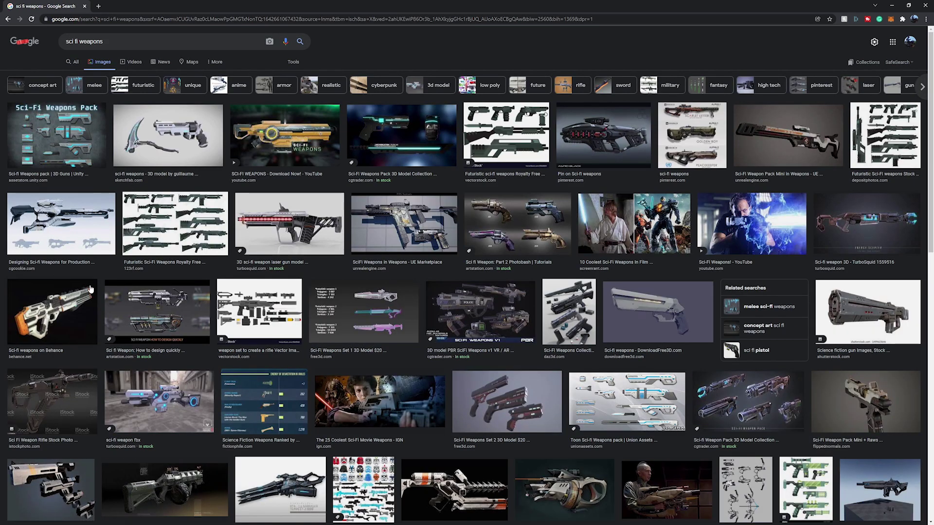
# Step: Preview a sci-fi weapon image and drop it onto the PureRef reference board
pyautogui.click(279, 146)
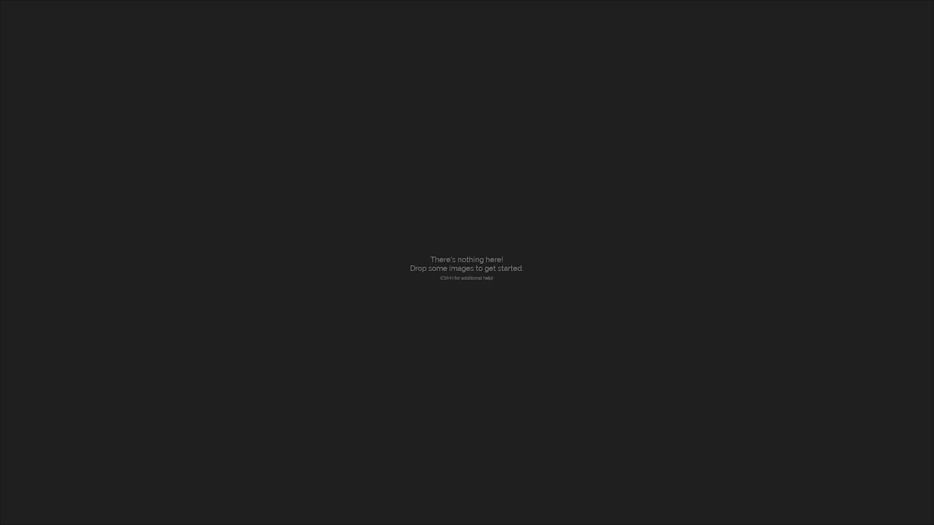
pyautogui.moveTo(552, 329); pyautogui.dragTo(398, 315)
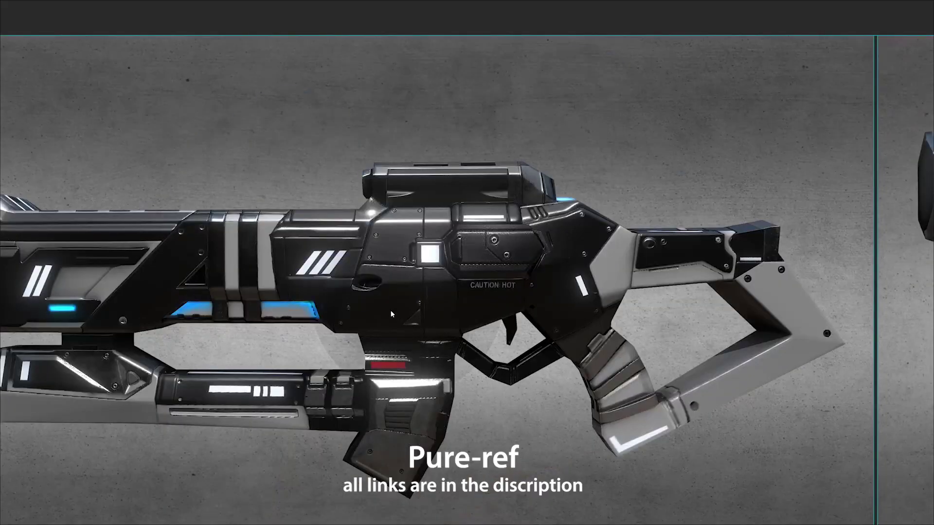
pyautogui.scroll(-6, 390, 310)
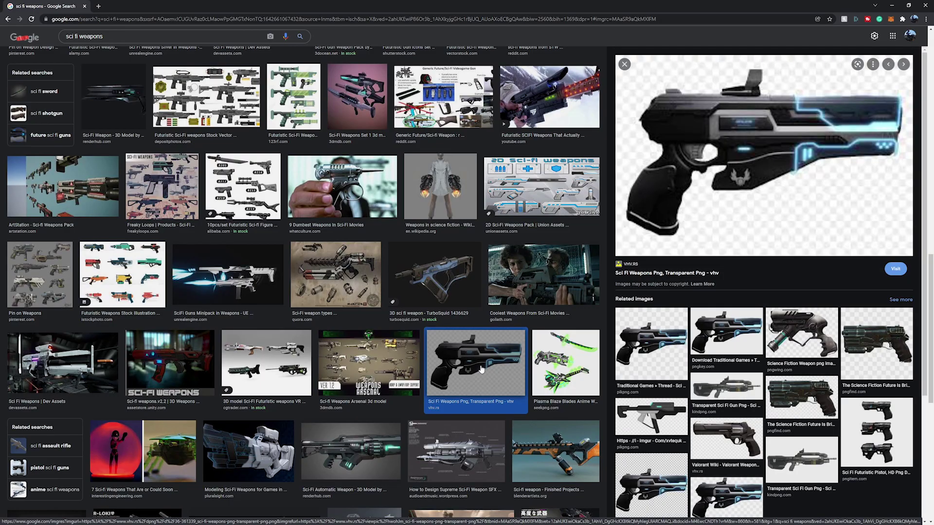
# Step: Create a new 1000 × 1000 pixel blank Photoshop document
pyautogui.scroll(-3, 481, 370)
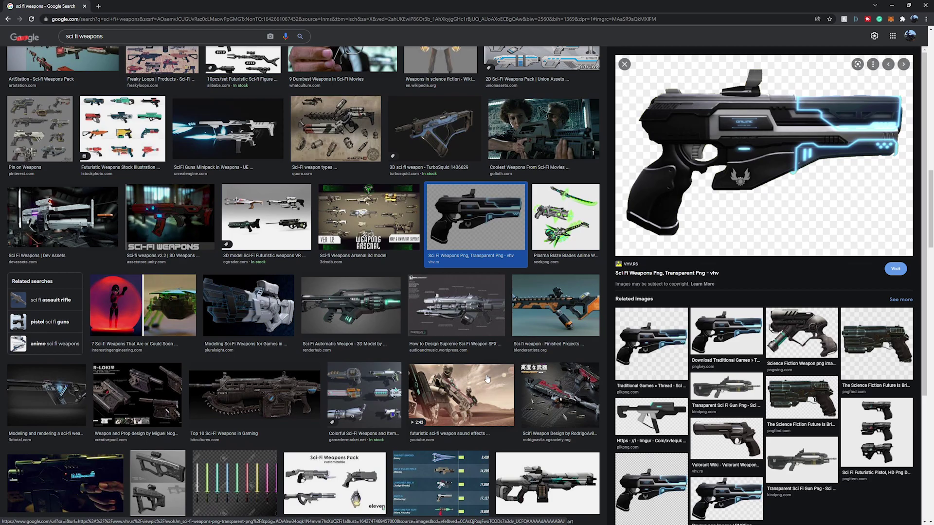
pyautogui.scroll(-4, 487, 379)
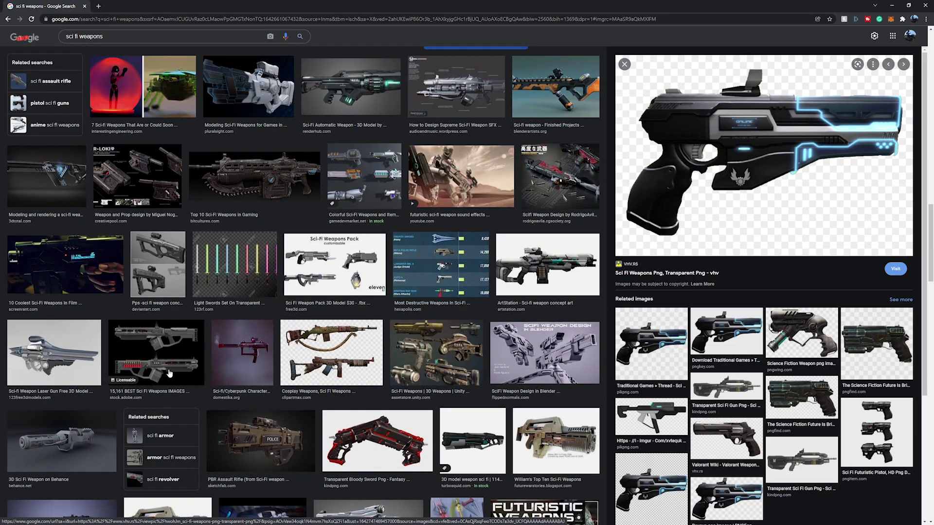
pyautogui.scroll(-4, 170, 373)
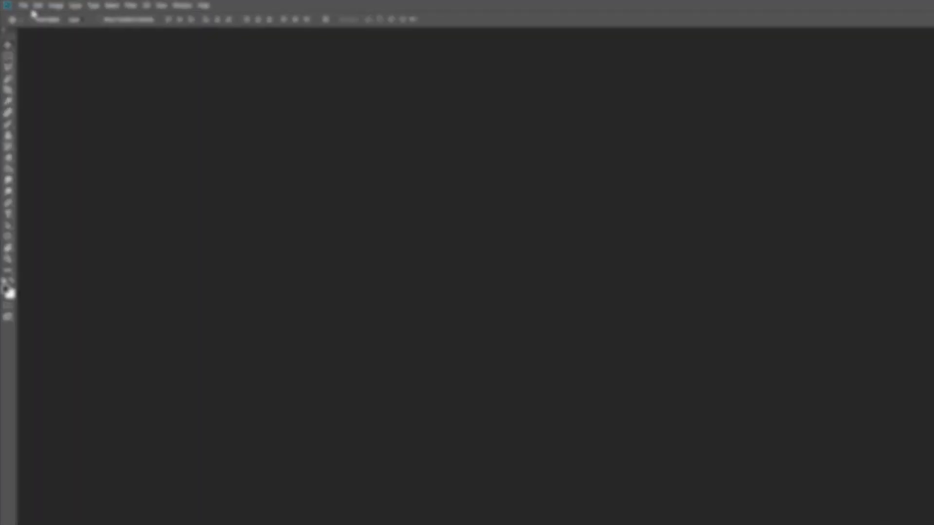
pyautogui.click(36, 7)
pyautogui.click(862, 117)
pyautogui.hotkey('ctrl', 'n')
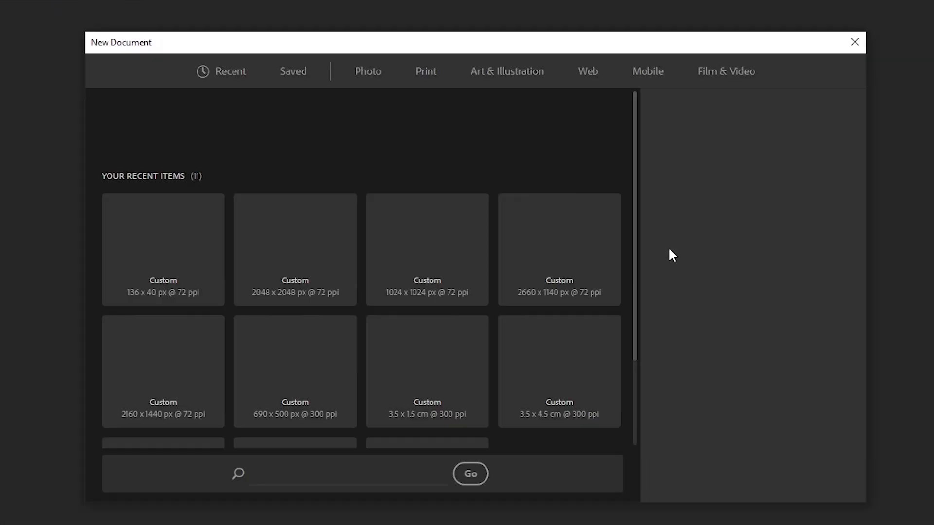
pyautogui.write('1000')
pyautogui.press('Tab')
pyautogui.press('Tab')
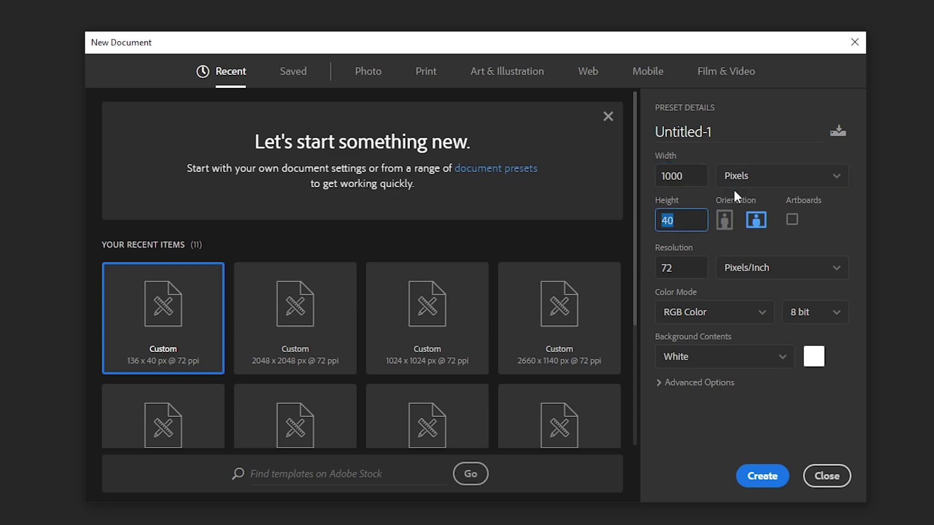
pyautogui.write('1000')
pyautogui.press('Return')
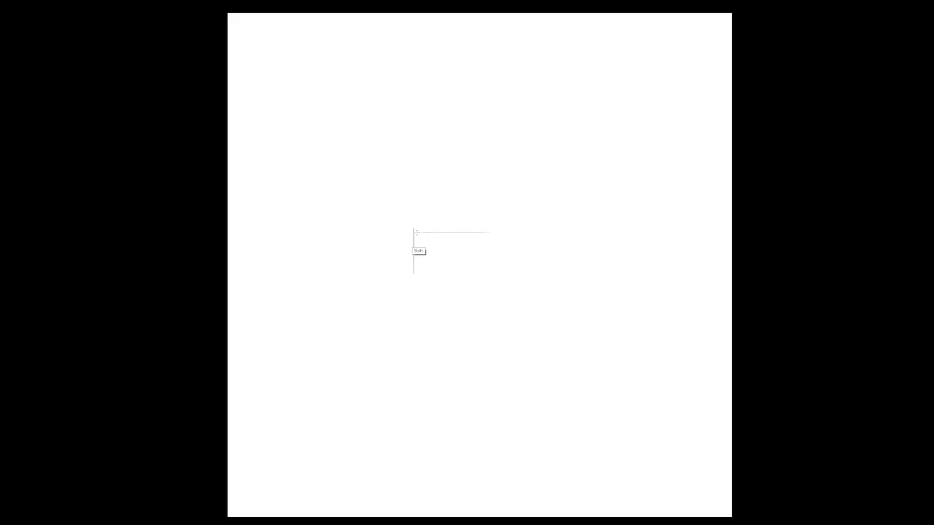
# Step: Sketch the pistol slide's top and bottom edges, lower box and muzzle end
pyautogui.keyDown('shift'); pyautogui.moveTo(417, 233); pyautogui.dragTo(574, 233); pyautogui.keyUp('shift')
pyautogui.moveTo(414, 288); pyautogui.dragTo(590, 286)
pyautogui.moveTo(597, 232); pyautogui.dragTo(619, 249)
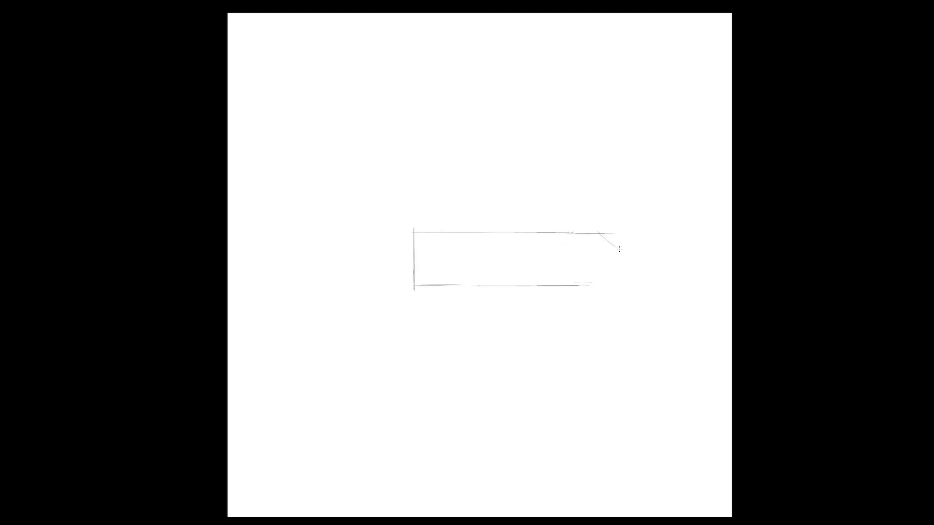
pyautogui.moveTo(611, 286); pyautogui.dragTo(567, 286)
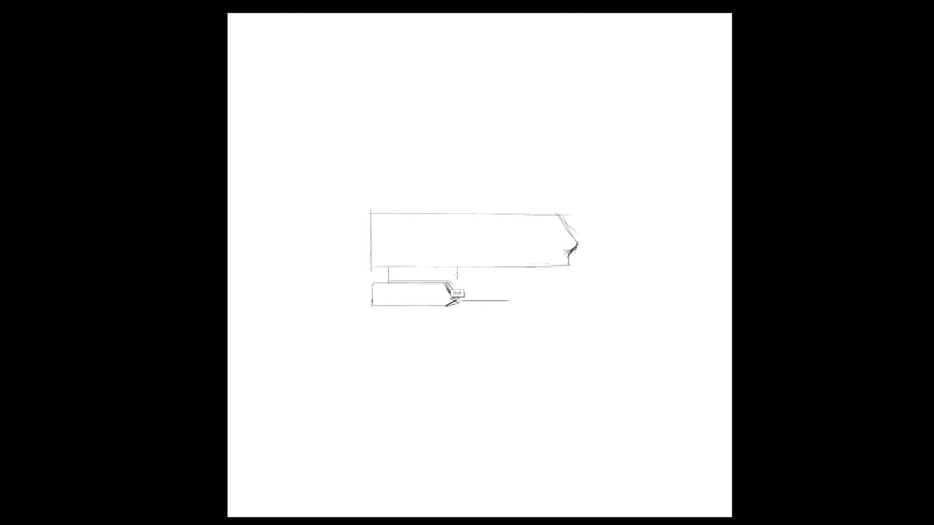
pyautogui.moveTo(456, 268); pyautogui.dragTo(456, 283)
pyautogui.hotkey('ctrl', 'z')
pyautogui.moveTo(545, 267); pyautogui.dragTo(591, 266)
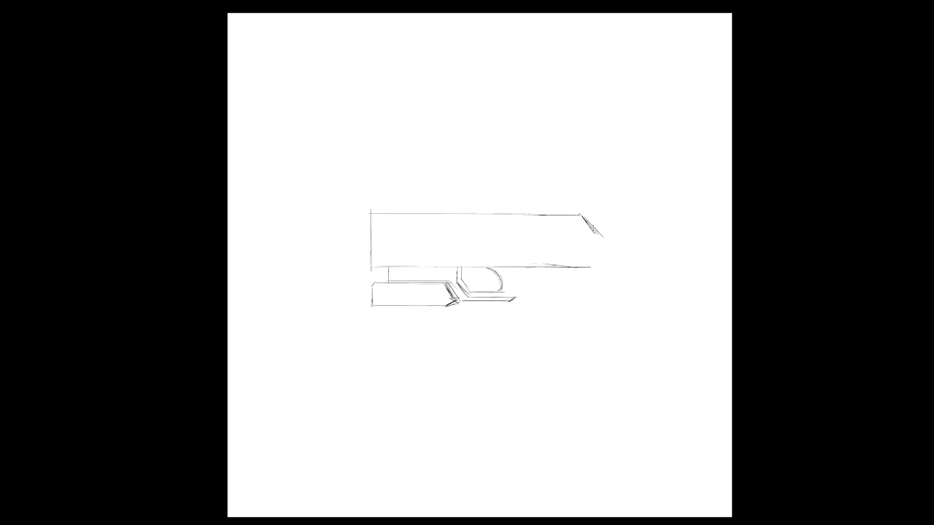
pyautogui.moveTo(593, 227); pyautogui.dragTo(605, 242)
pyautogui.moveTo(599, 249); pyautogui.dragTo(579, 273)
pyautogui.moveTo(568, 214); pyautogui.dragTo(591, 224)
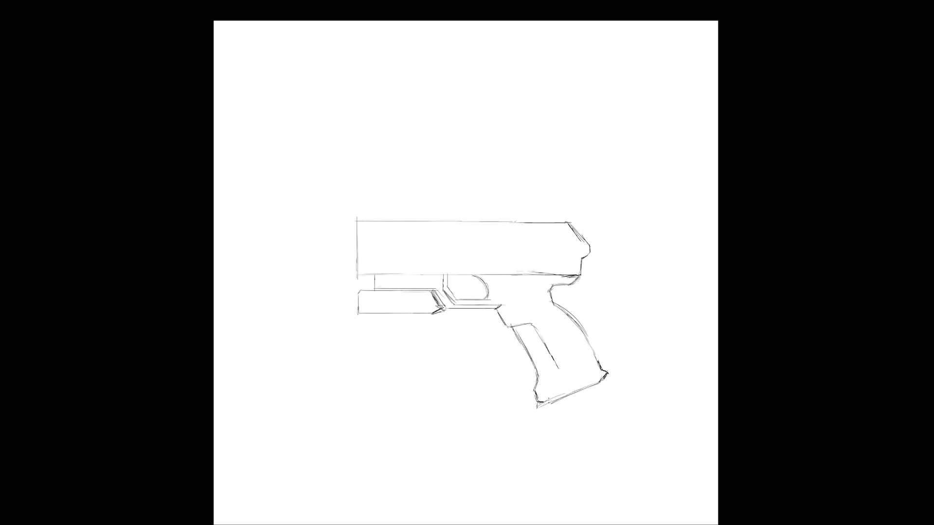
# Step: Add the grip panel, trigger, frame line, top rail and rear sight to the sketch
pyautogui.moveTo(560, 369); pyautogui.dragTo(535, 392)
pyautogui.moveTo(521, 282); pyautogui.dragTo(572, 375)
pyautogui.moveTo(479, 276); pyautogui.dragTo(486, 298)
pyautogui.moveTo(404, 221); pyautogui.dragTo(567, 223)
pyautogui.moveTo(359, 220); pyautogui.dragTo(396, 223)
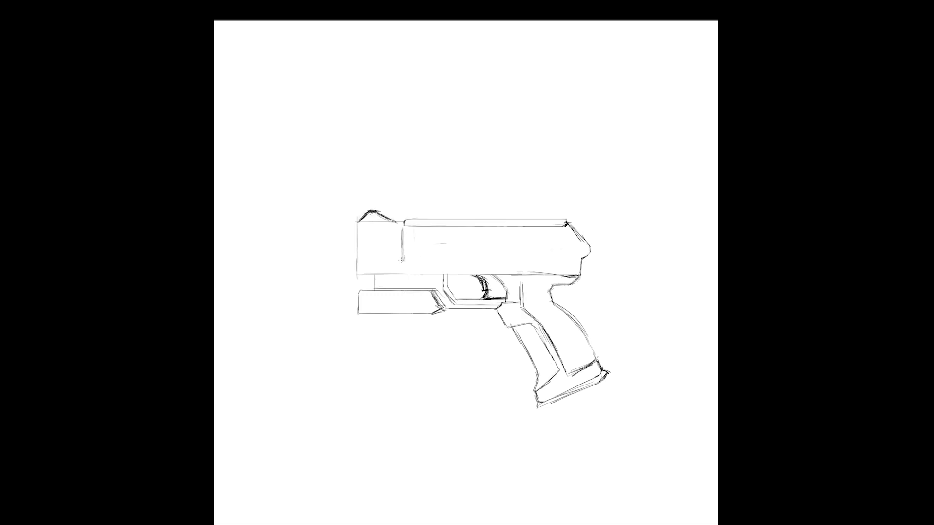
pyautogui.keyDown('shift'); pyautogui.click(567, 259); pyautogui.keyUp('shift')
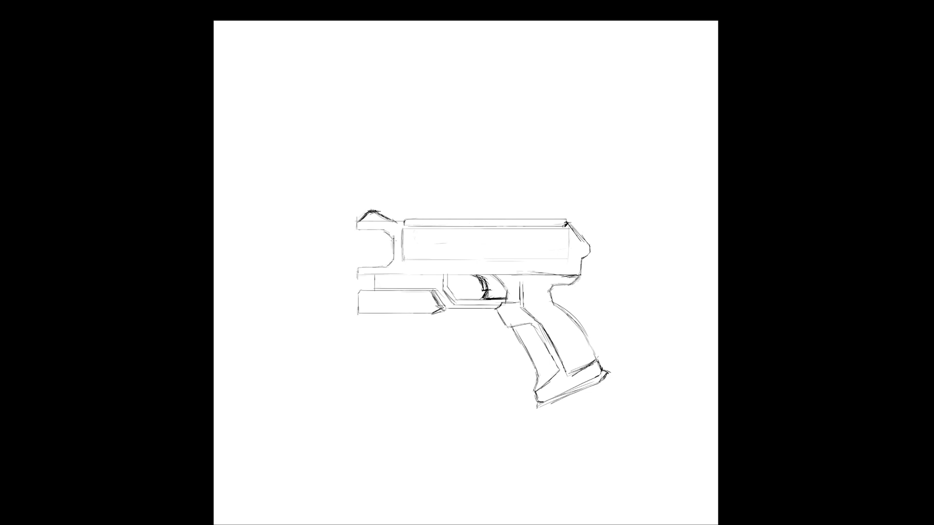
pyautogui.moveTo(384, 232); pyautogui.dragTo(388, 258)
pyautogui.scroll(-1, 357, 248)
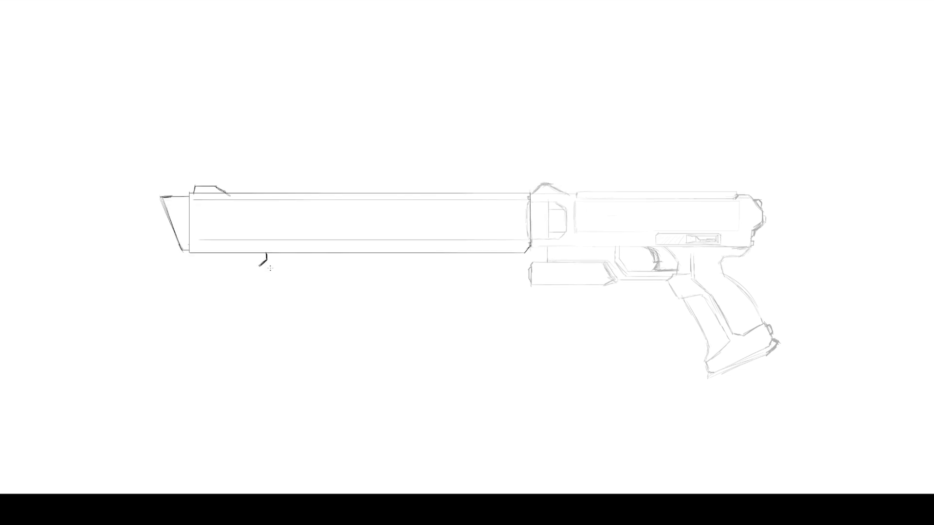
# Step: Finish the rifle sketch with a long barrel, segmented foregrip and stock slots
pyautogui.moveTo(533, 284); pyautogui.dragTo(227, 284)
pyautogui.moveTo(534, 261); pyautogui.dragTo(268, 261)
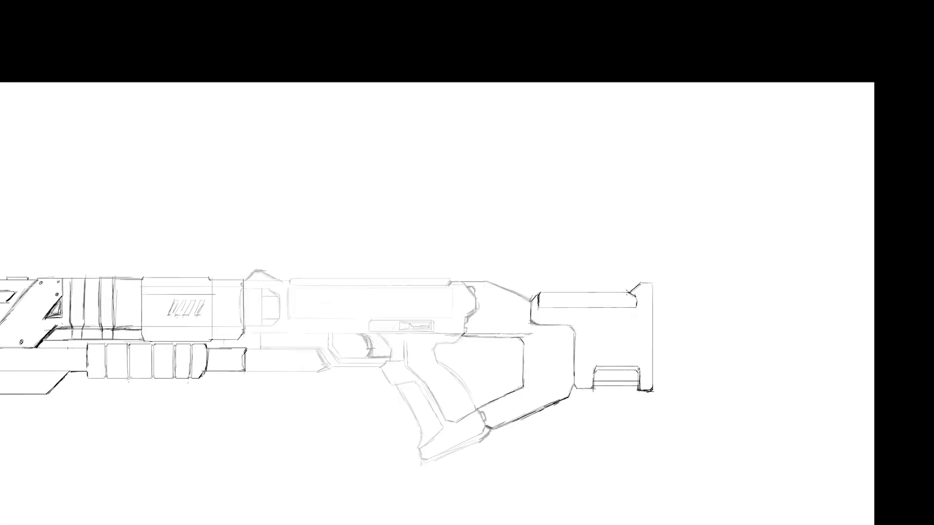
pyautogui.moveTo(371, 410); pyautogui.dragTo(541, 395)
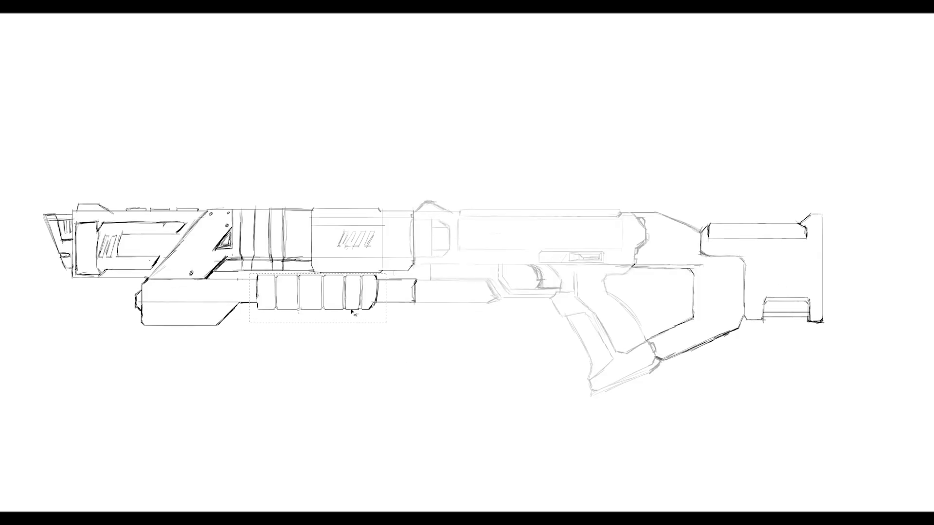
pyautogui.moveTo(292, 327); pyautogui.dragTo(413, 362)
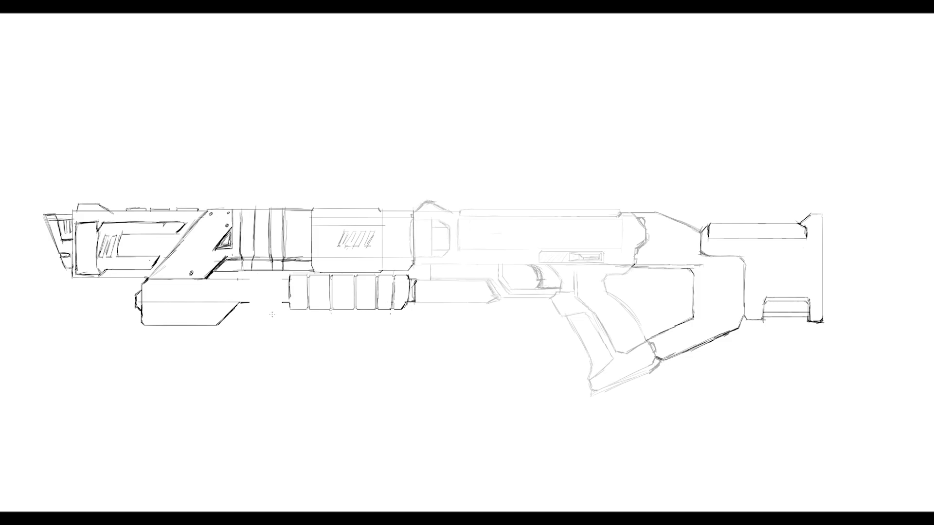
pyautogui.keyDown('shift'); pyautogui.moveTo(244, 280); pyautogui.dragTo(288, 280); pyautogui.keyUp('shift')
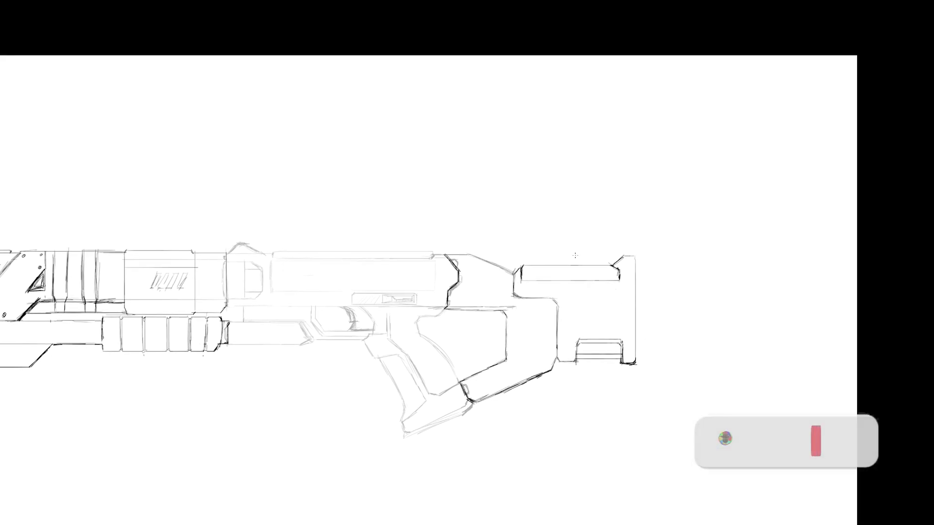
pyautogui.press('shift')
pyautogui.moveTo(540, 276); pyautogui.dragTo(611, 276)
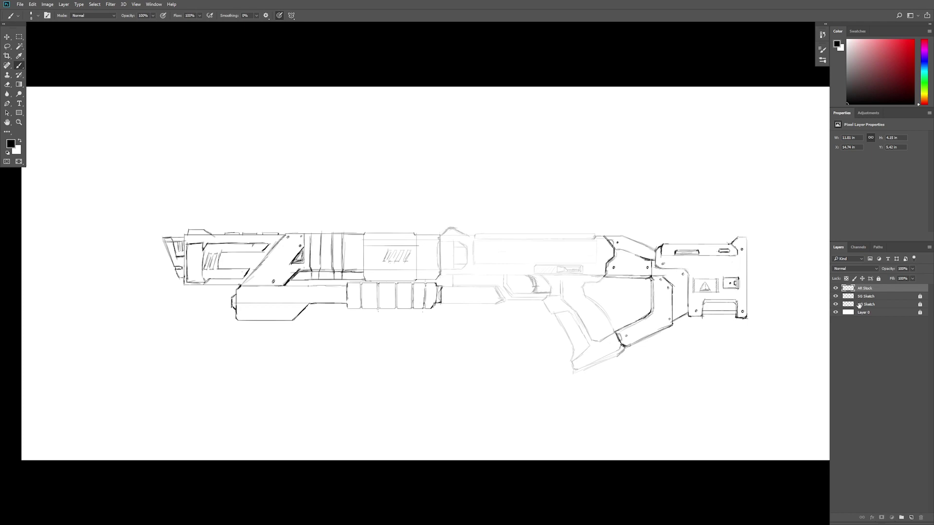
pyautogui.keyDown('ctrl'); pyautogui.click(690, 388); pyautogui.keyUp('ctrl')
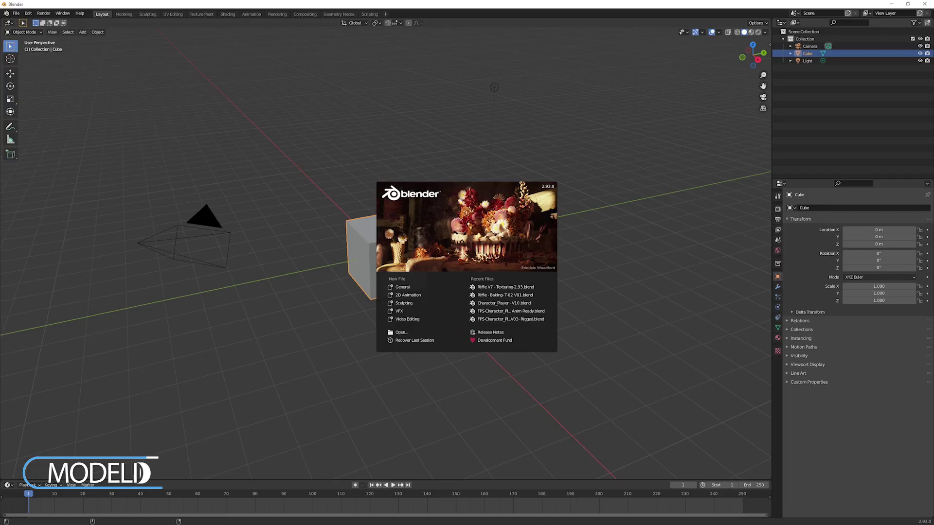
# Step: Delete Blender's default cube, camera and light and drop in the AR sketch as a reference image
pyautogui.click(587, 251)
pyautogui.press('a')
pyautogui.press('Delete')
pyautogui.hotkey('alt', 'Tab')
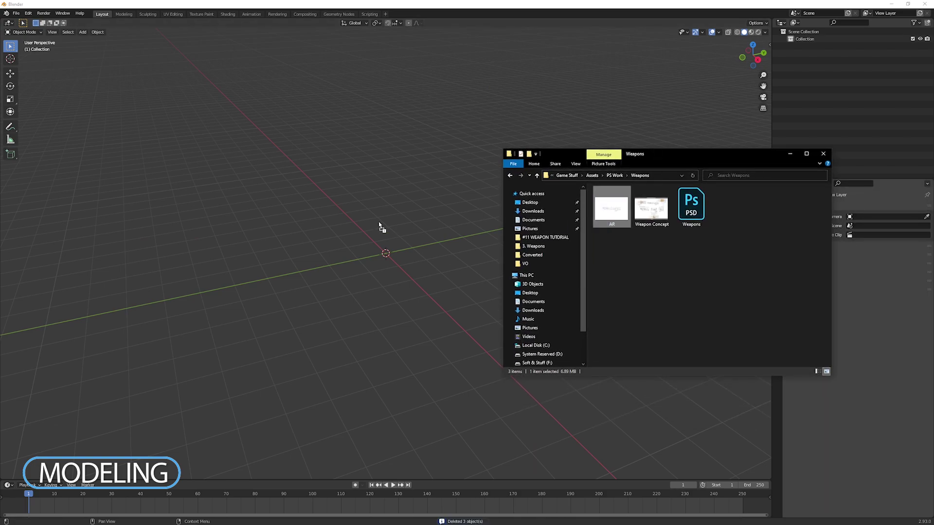
pyautogui.moveTo(381, 227); pyautogui.dragTo(381, 228)
pyautogui.click(790, 154)
# Step: Switch to front orthographic view and rotate the reference image 90° on X
pyautogui.press('KP_1')
pyautogui.press('r')
pyautogui.press('x')
pyautogui.press('9')
pyautogui.press('0')
pyautogui.press('Return')
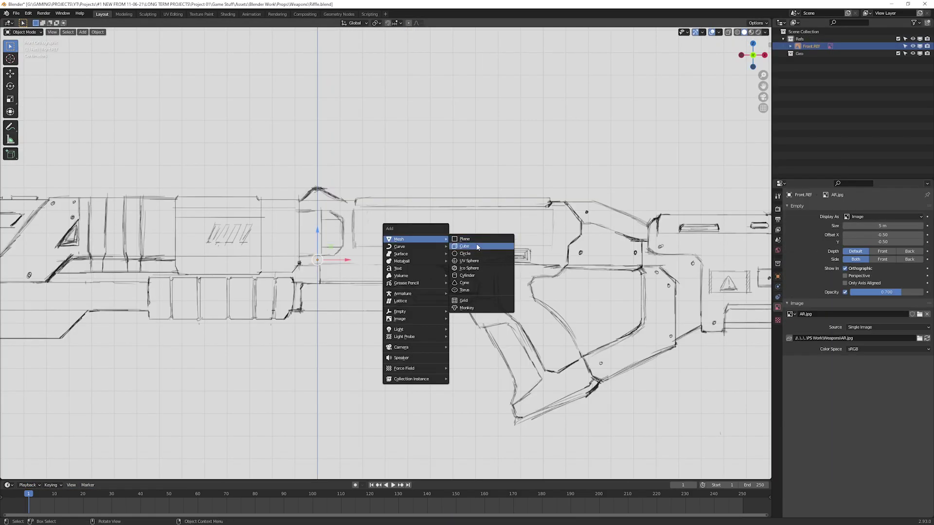
# Step: Add a cube and move and scale its vertices along X to match the sketch
pyautogui.click(477, 247)
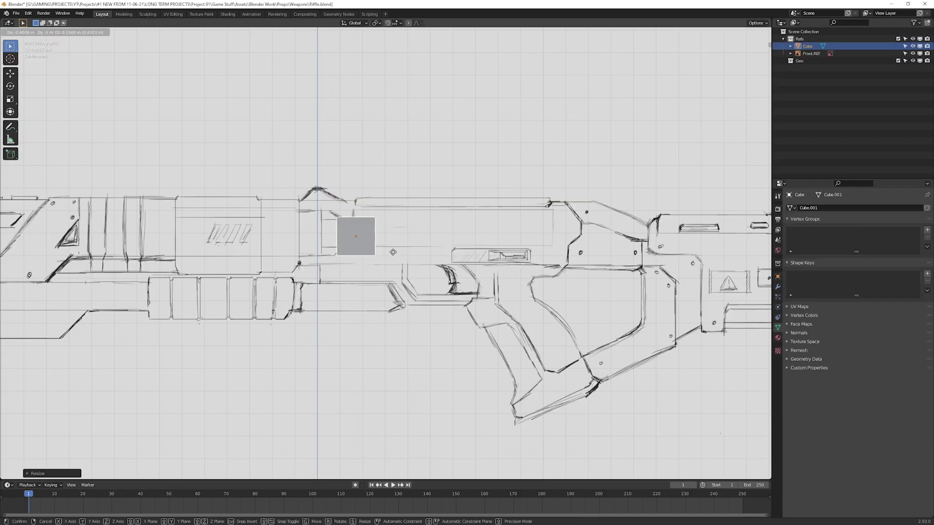
pyautogui.press('Tab')
pyautogui.scroll(2, 557, 258)
pyautogui.press('g')
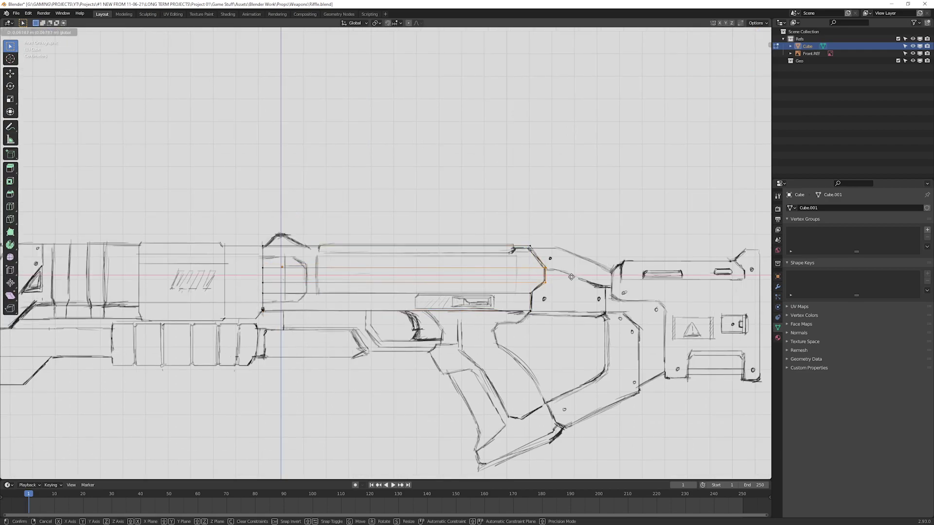
pyautogui.click(571, 276)
pyautogui.press('g')
pyautogui.press('x')
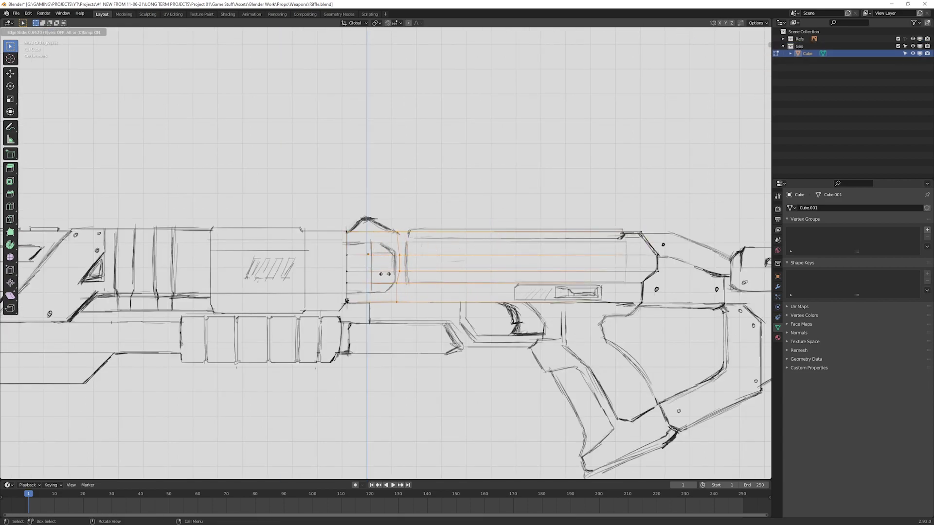
pyautogui.click(384, 274)
pyautogui.press('s')
pyautogui.press('x')
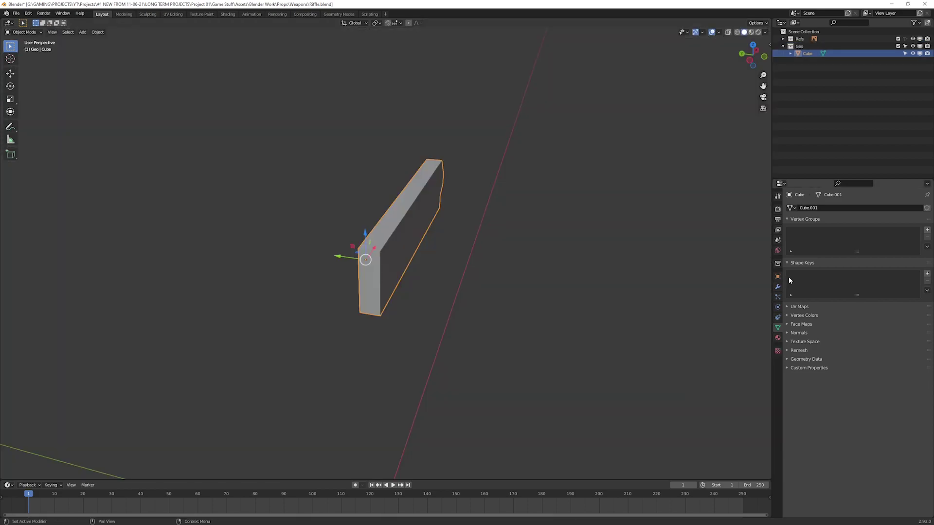
# Step: Add a Mirror modifier to the cube mirroring across the Y axis
pyautogui.click(778, 287)
pyautogui.click(827, 207)
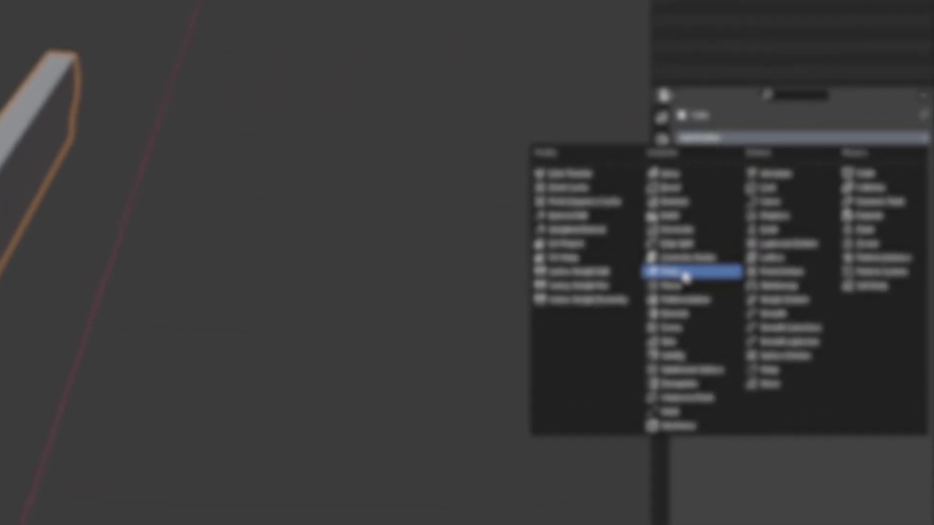
pyautogui.click(782, 293)
pyautogui.click(815, 160)
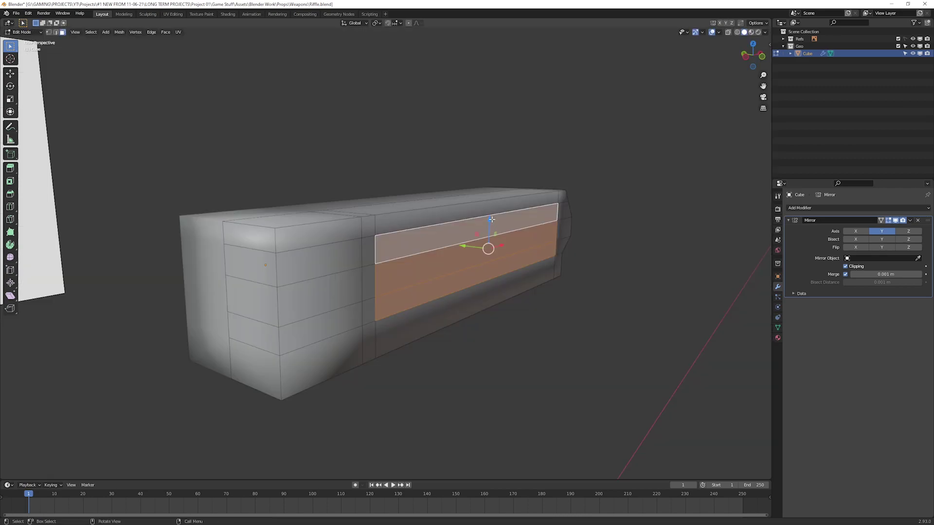
# Step: Move the extruded face along X and scale it on Z to follow the sketched grip
pyautogui.press('g')
pyautogui.press('x')
pyautogui.click(573, 177)
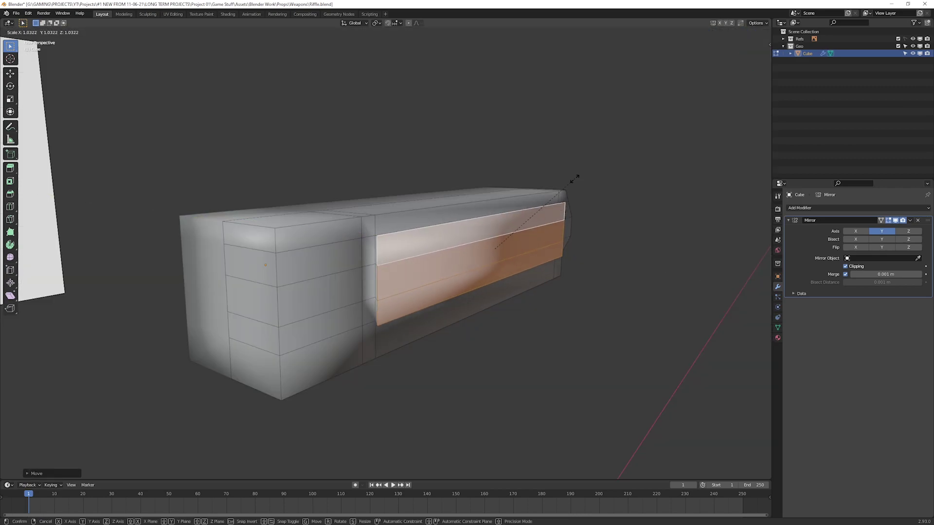
pyautogui.press('s')
pyautogui.press('z')
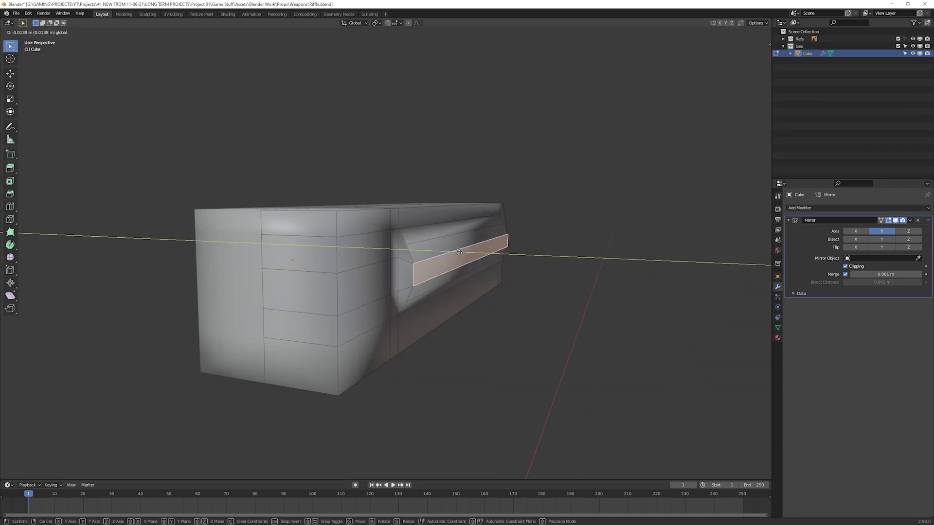
pyautogui.click(482, 238)
pyautogui.press('Tab')
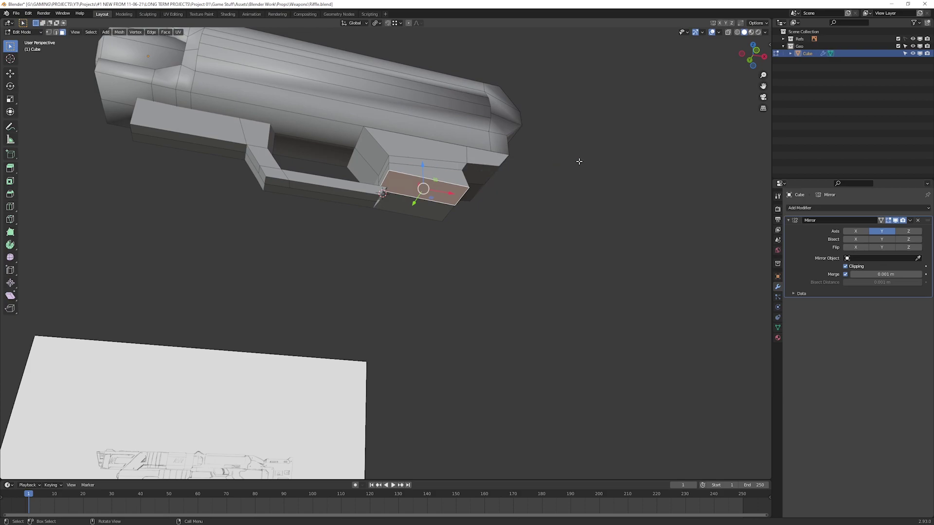
pyautogui.press('KP_1')
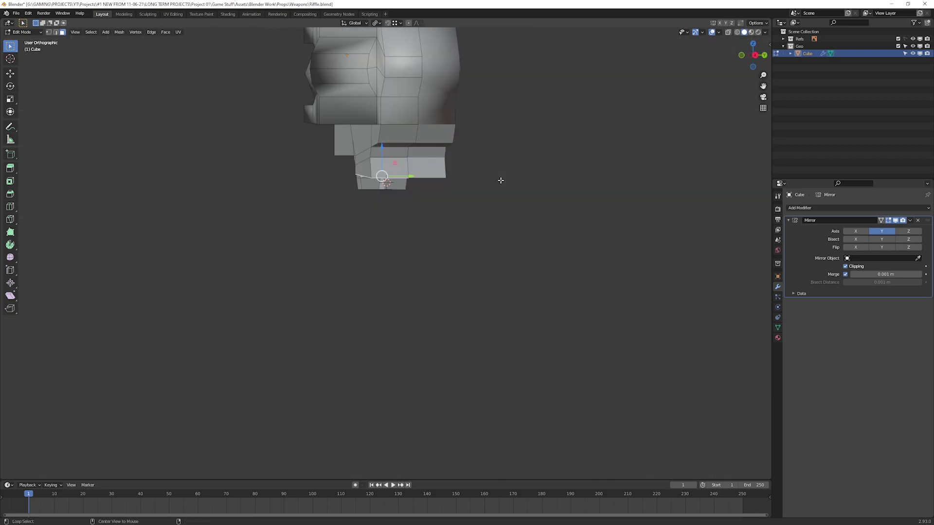
pyautogui.press('g')
pyautogui.click(511, 201)
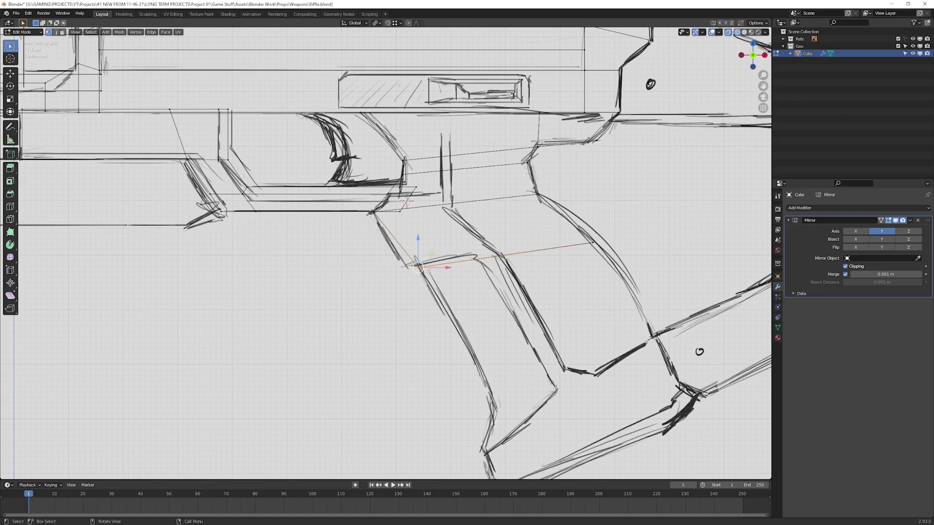
pyautogui.press('x')
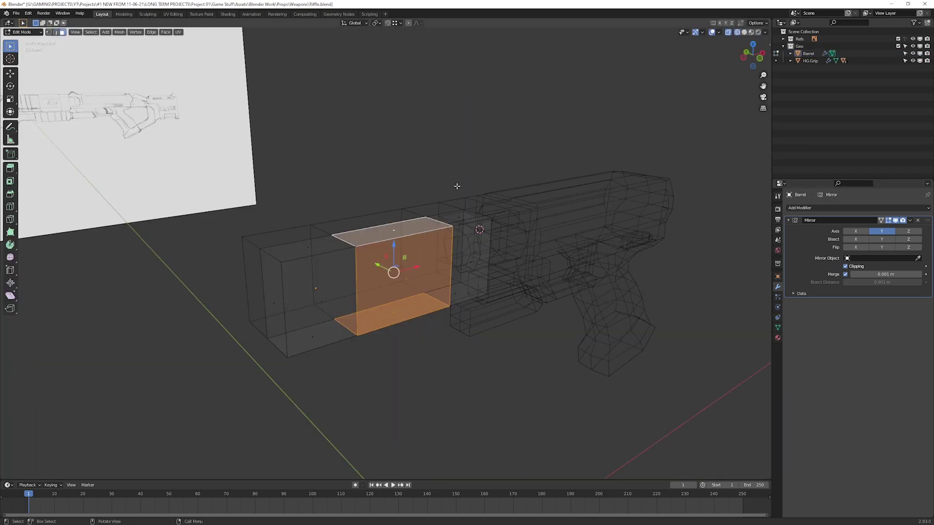
# Step: Extrude the barrel faces along their normals and reposition the stock block's vertices
pyautogui.hotkey('alt', 'e')
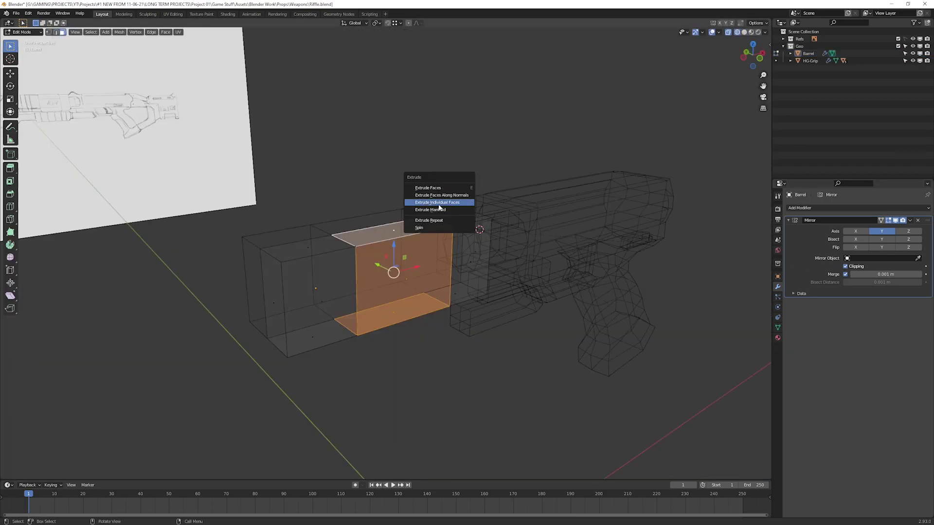
pyautogui.click(440, 200)
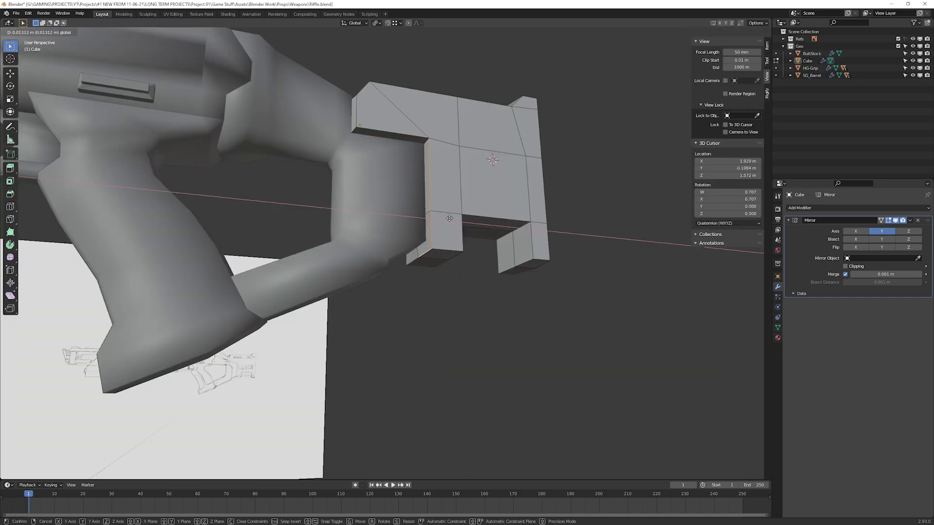
pyautogui.click(443, 222)
pyautogui.moveTo(428, 235); pyautogui.dragTo(428, 209, button='middle')
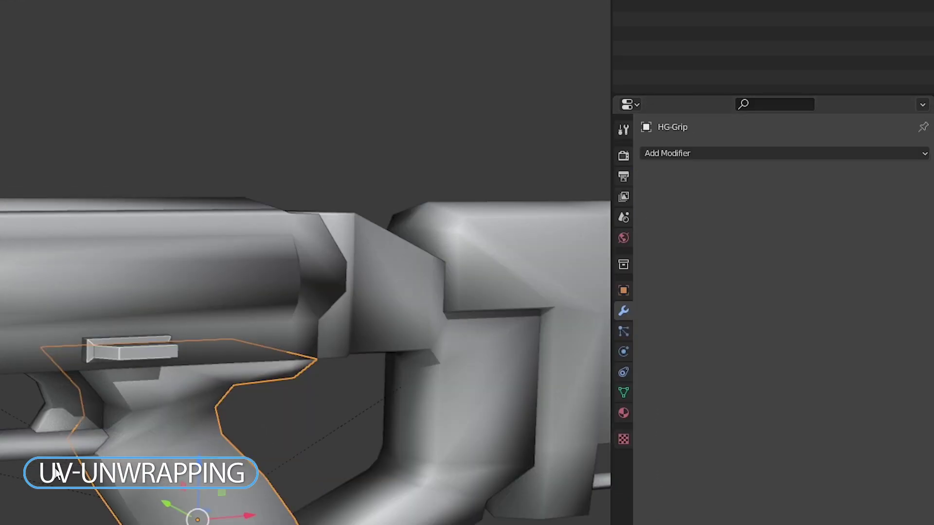
# Step: Apply the HG-ThumbGrip's Mirror modifier and Smart UV Project the gun parts
pyautogui.click(104, 347)
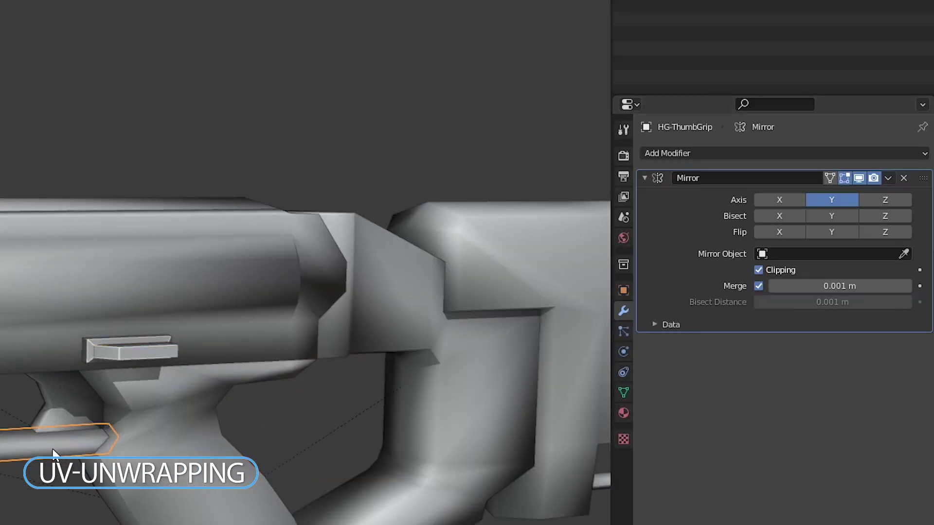
pyautogui.hotkey('ctrl', 'a')
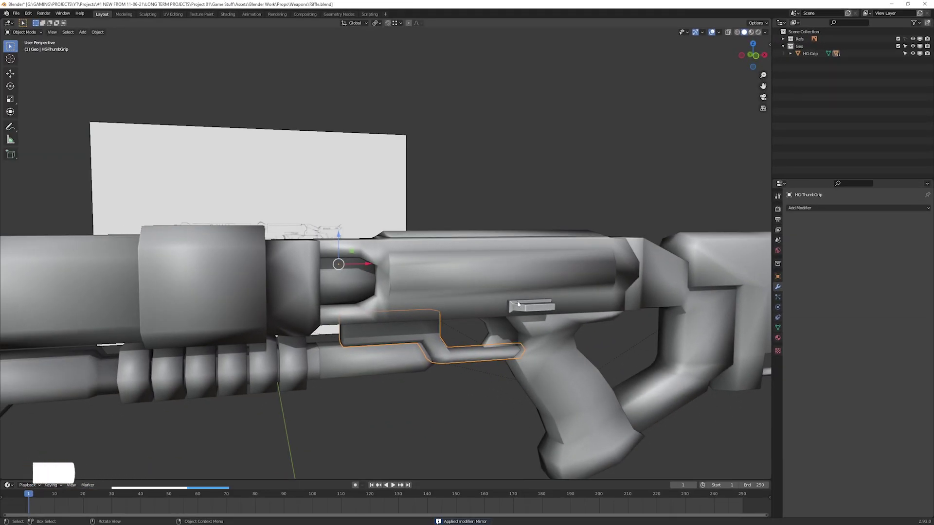
pyautogui.click(518, 305)
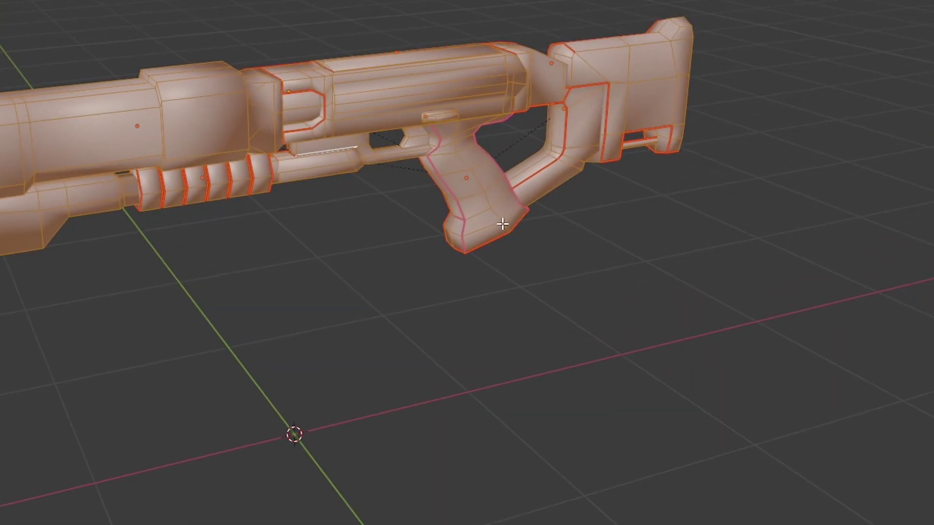
pyautogui.press('u')
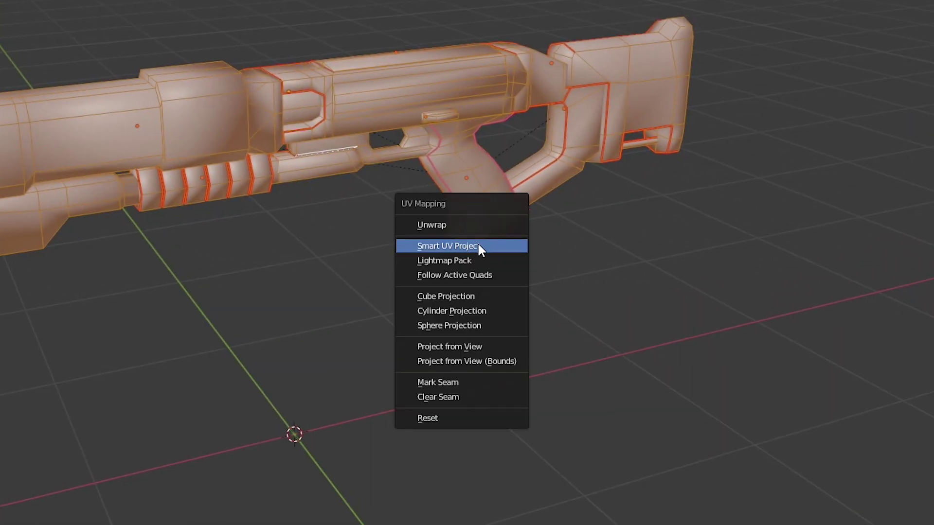
pyautogui.click(478, 246)
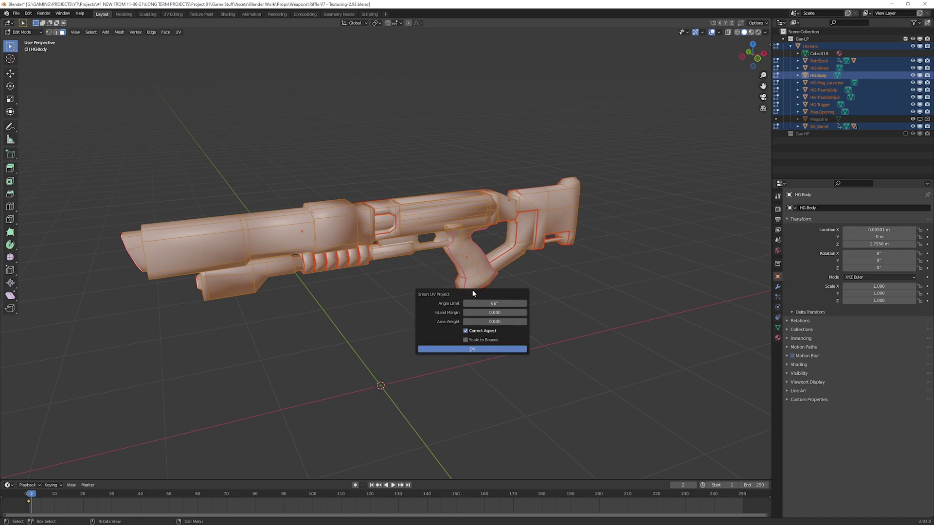
pyautogui.click(475, 350)
# Step: Inspect the gun's linked parts and their UV islands in the UV Editing workspace
pyautogui.click(172, 14)
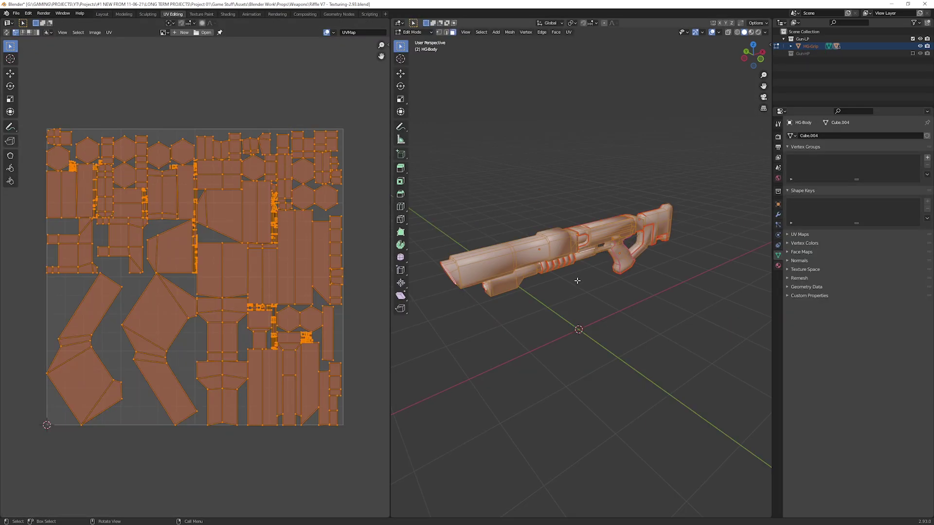
pyautogui.scroll(4, 244, 296)
pyautogui.scroll(-4, 244, 296)
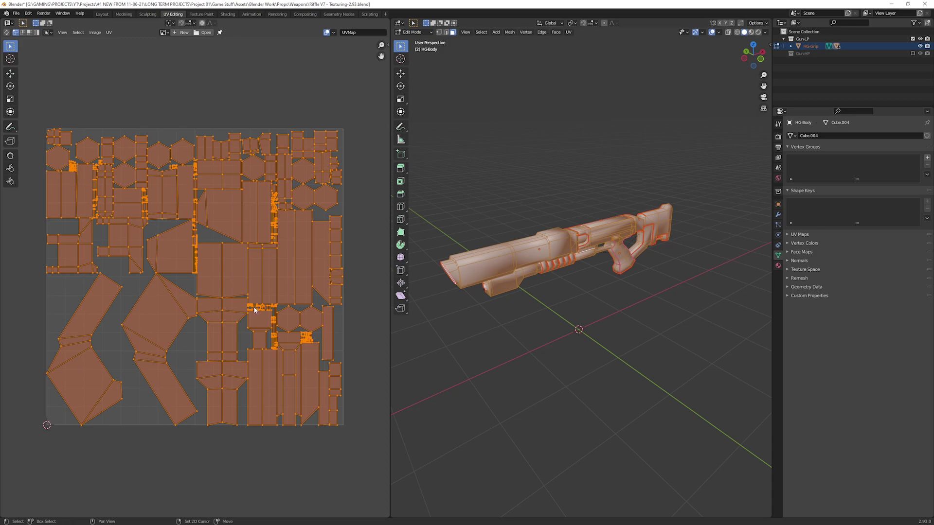
pyautogui.keyDown('ctrl'); pyautogui.moveTo(244, 296); pyautogui.dragTo(266, 298, button='middle'); pyautogui.keyUp('ctrl')
pyautogui.scroll(1, 266, 299)
pyautogui.click(647, 312)
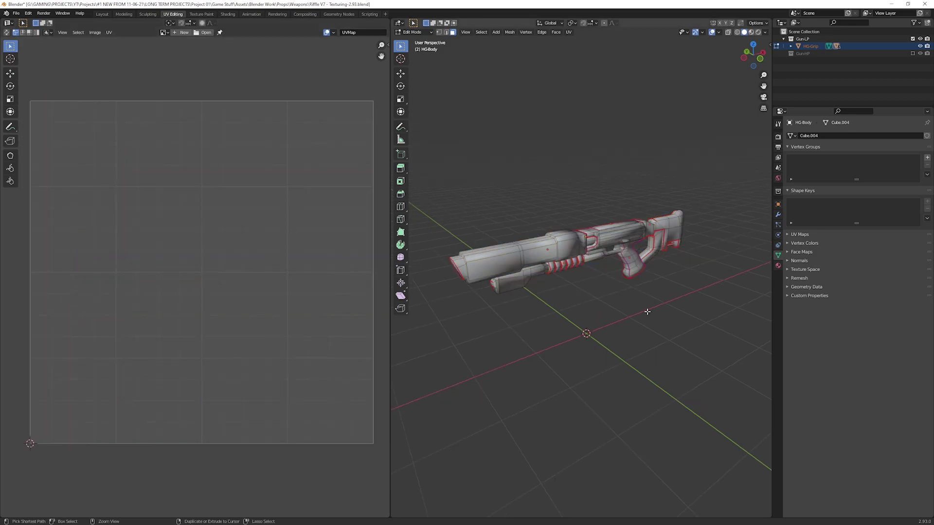
pyautogui.hotkey('ctrl', 'z')
pyautogui.hotkey('ctrl', 'z')
pyautogui.hotkey('ctrl', 'z')
pyautogui.hotkey('ctrl', 'shift', 'z')
pyautogui.hotkey('ctrl', 'shift', 'z')
pyautogui.hotkey('ctrl', 'z')
pyautogui.hotkey('ctrl', 'shift', 'z')
pyautogui.hotkey('ctrl', 'z')
pyautogui.hotkey('ctrl', 'shift', 'z')
pyautogui.hotkey('ctrl', 'z')
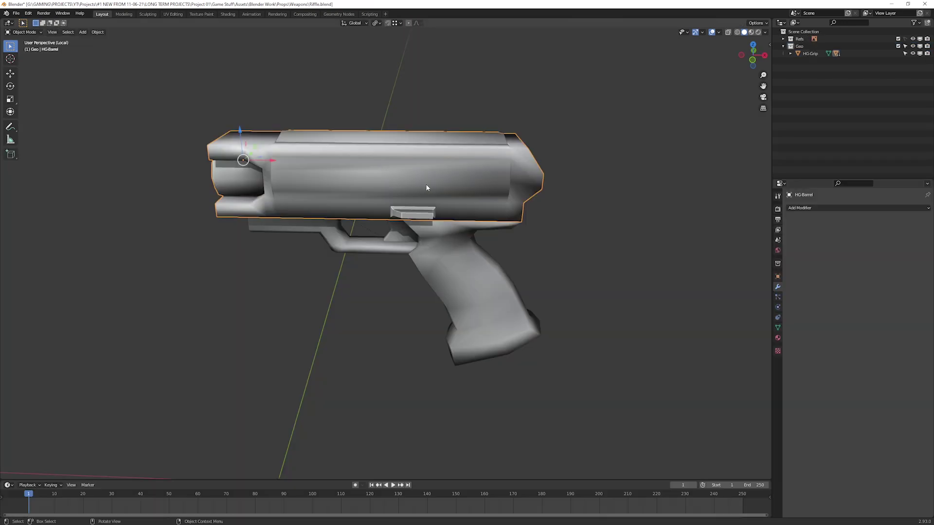
# Step: Select edge loops along the barrel's top and front outline in Edit Mode
pyautogui.moveTo(426, 188); pyautogui.dragTo(435, 261, button='middle')
pyautogui.scroll(2, 482, 229)
pyautogui.press('Tab')
pyautogui.keyDown('alt'); pyautogui.click(479, 222); pyautogui.keyUp('alt')
pyautogui.keyDown('alt'); pyautogui.click(300, 216); pyautogui.keyUp('alt')
pyautogui.keyDown('alt'); pyautogui.click(392, 262); pyautogui.keyUp('alt')
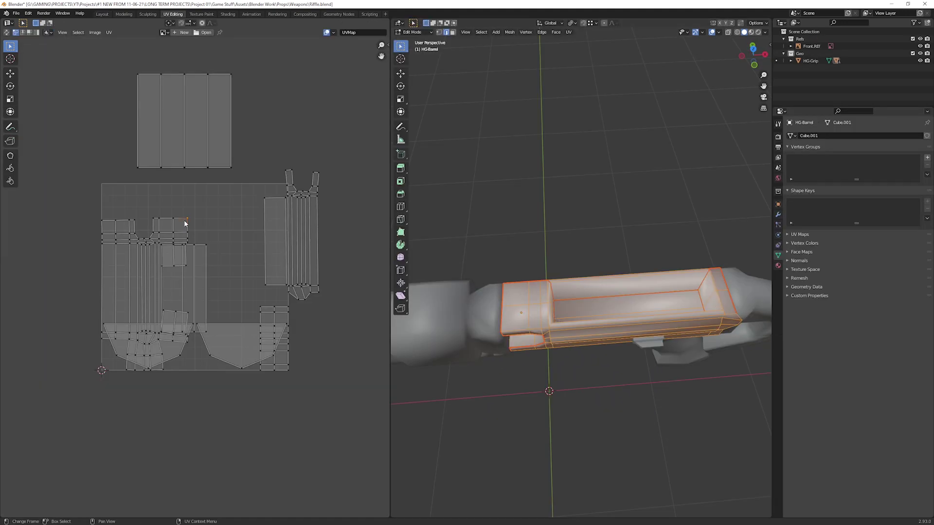
# Step: Move the barrel's UV islands to the left of the UV square and deselect
pyautogui.hotkey('ctrl', 'l')
pyautogui.press('g')
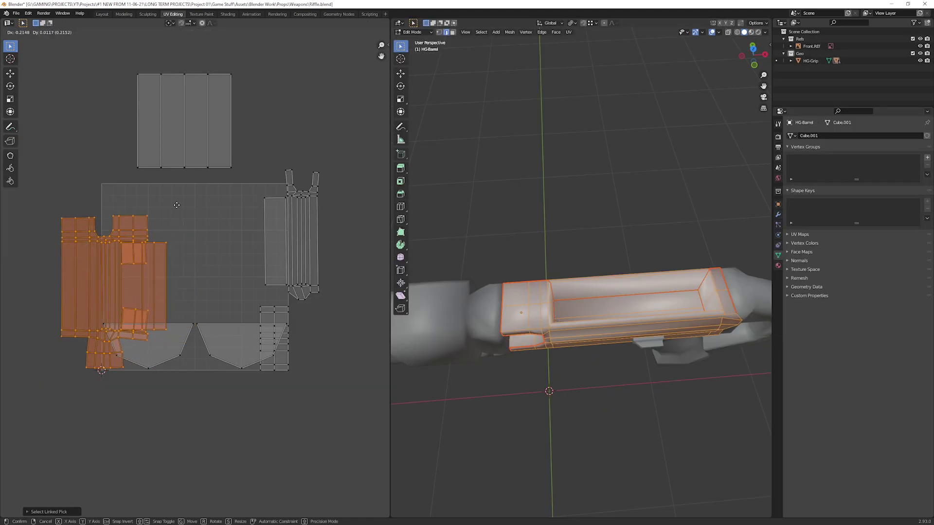
pyautogui.click(126, 175)
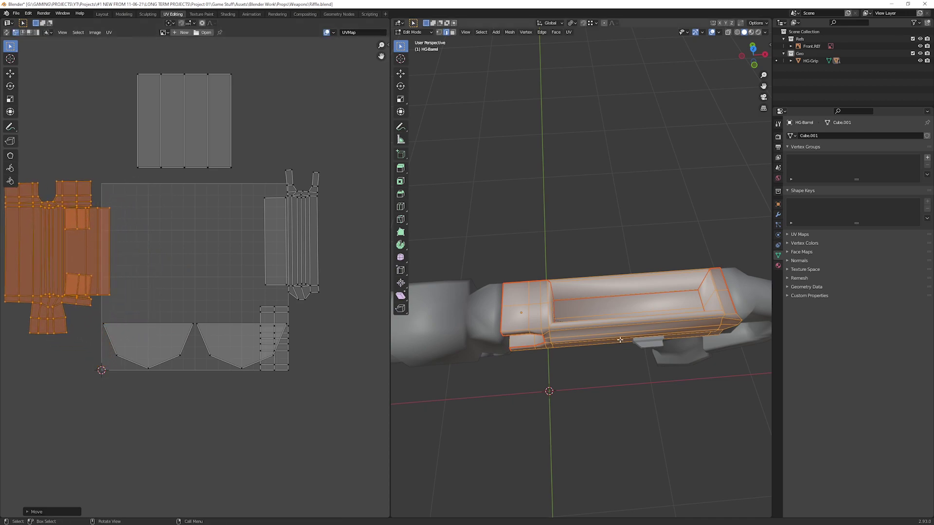
pyautogui.scroll(5, 545, 334)
pyautogui.hotkey('alt', 'a')
pyautogui.moveTo(545, 335); pyautogui.dragTo(512, 371, button='middle')
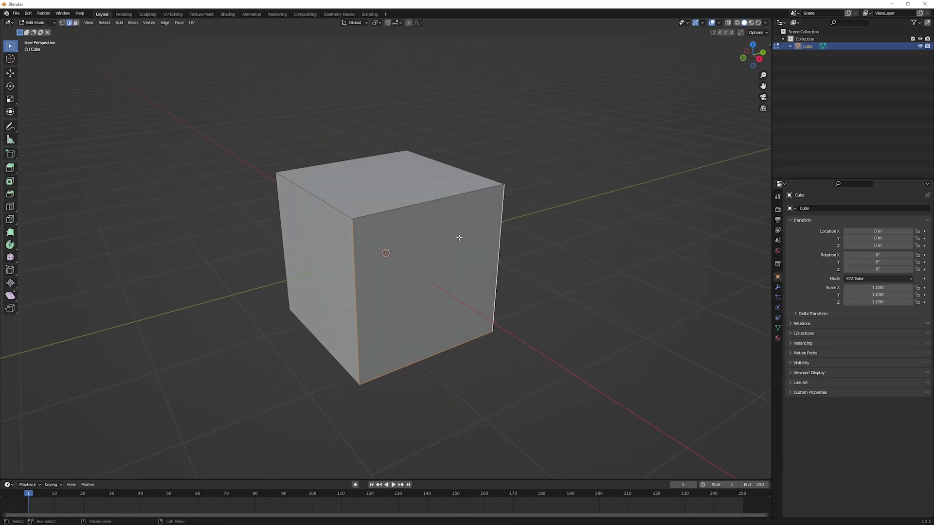
# Step: Mark the selected cube edges as seams and unwrap the whole cube
pyautogui.press('u')
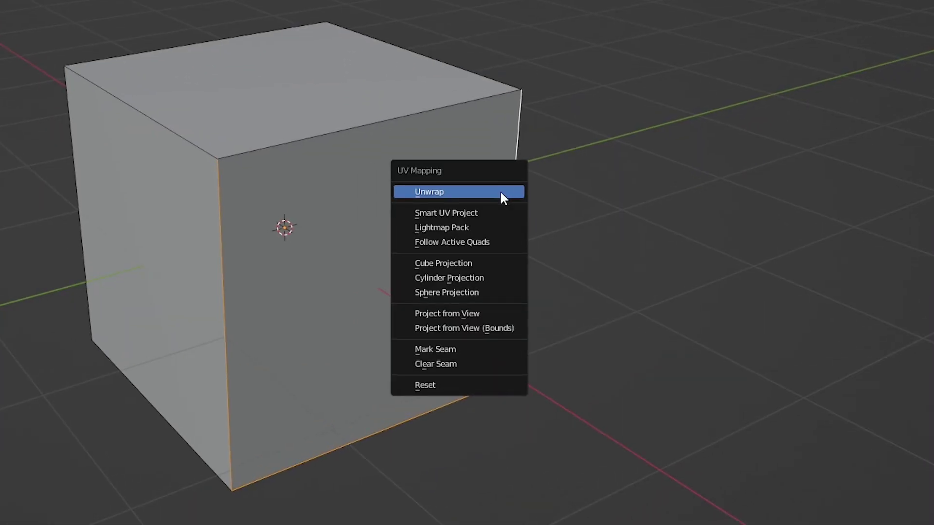
pyautogui.click(479, 348)
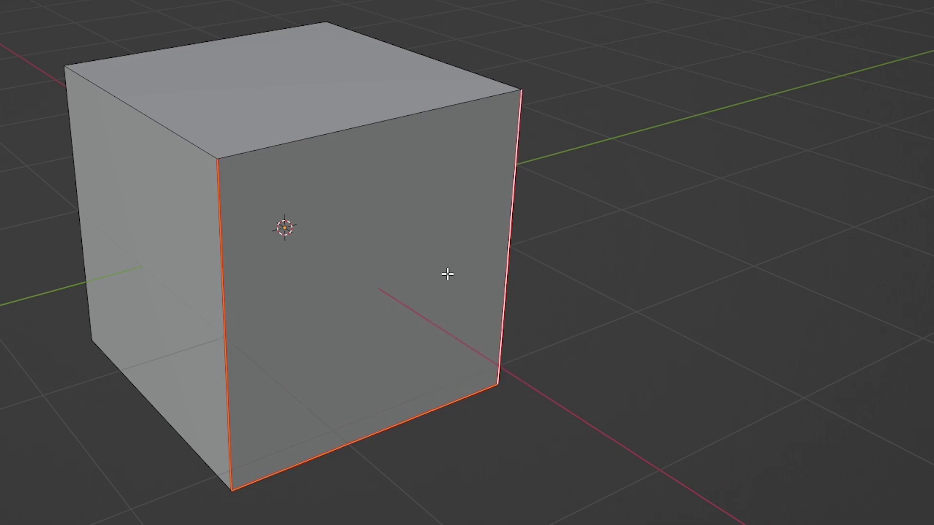
pyautogui.press('a')
pyautogui.press('u')
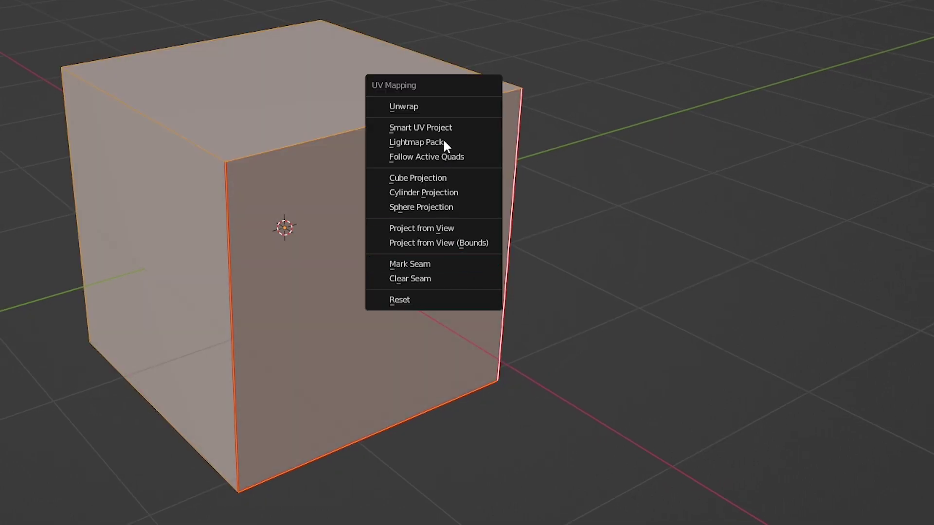
pyautogui.click(442, 105)
# Step: Inspect a cube face's UVs and rotate the UV square
pyautogui.click(593, 289)
pyautogui.scroll(3, 593, 289)
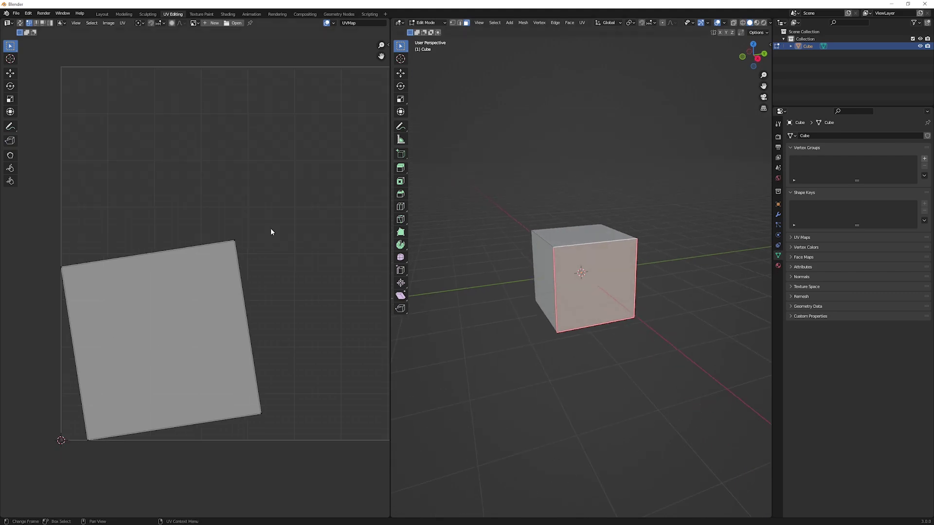
pyautogui.moveTo(238, 252); pyautogui.dragTo(271, 231, button='middle')
pyautogui.press('a')
pyautogui.press('r')
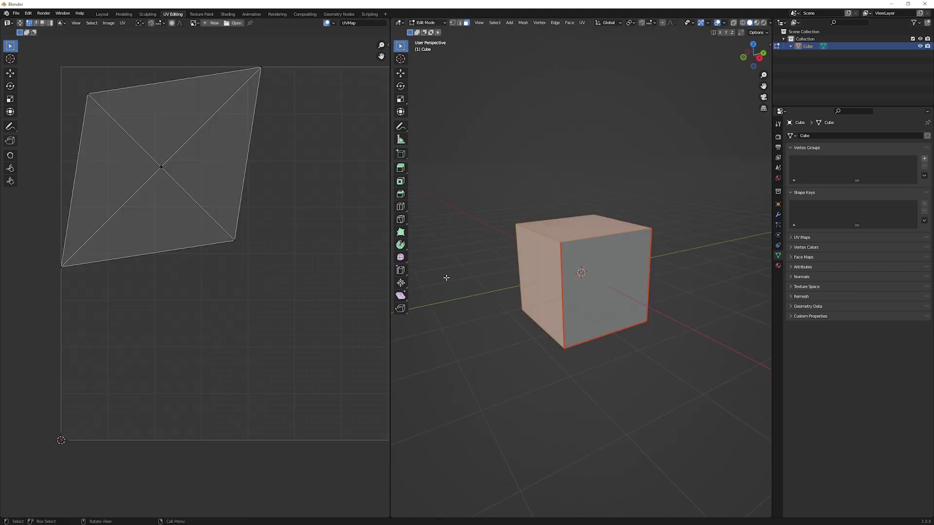
pyautogui.moveTo(579, 257); pyautogui.dragTo(506, 265, button='middle')
pyautogui.hotkey('alt', 'a')
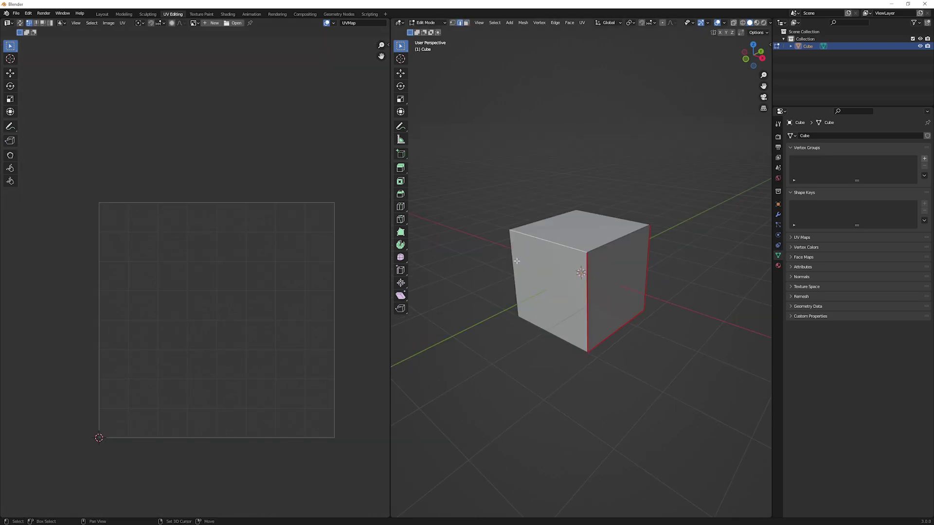
# Step: Mark further cube edges as seams and re-unwrap into a six-square cross layout
pyautogui.moveTo(516, 261); pyautogui.dragTo(542, 283, button='middle')
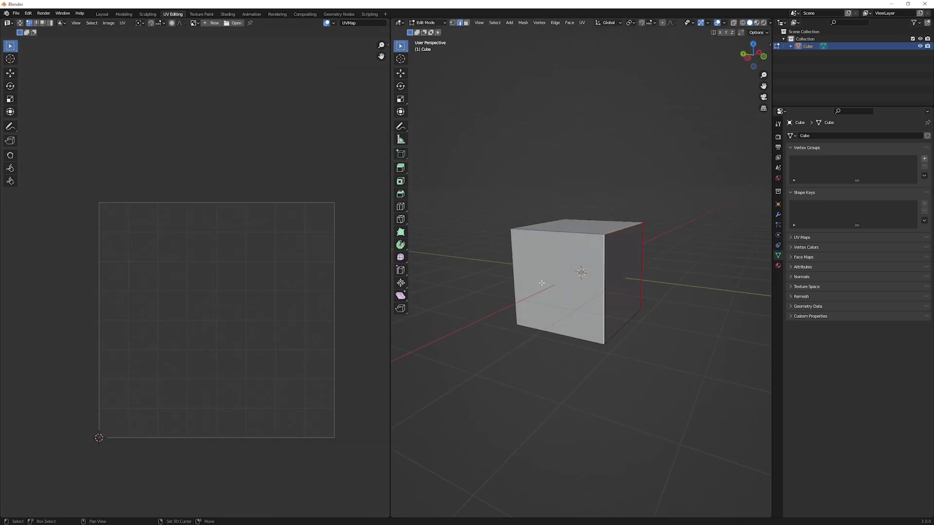
pyautogui.moveTo(538, 223); pyautogui.dragTo(610, 377, button='middle')
pyautogui.rightClick(611, 380)
pyautogui.click(609, 383)
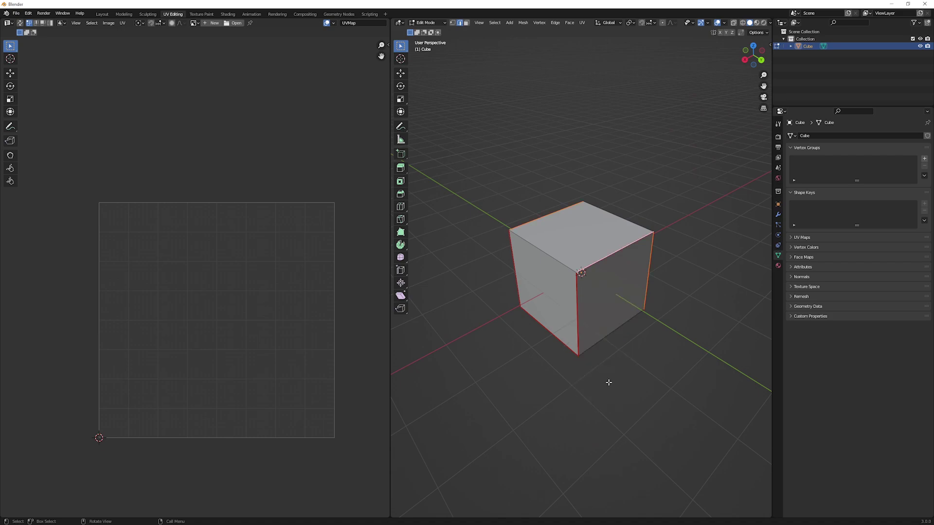
pyautogui.press('a')
pyautogui.moveTo(671, 212); pyautogui.dragTo(557, 222, button='middle')
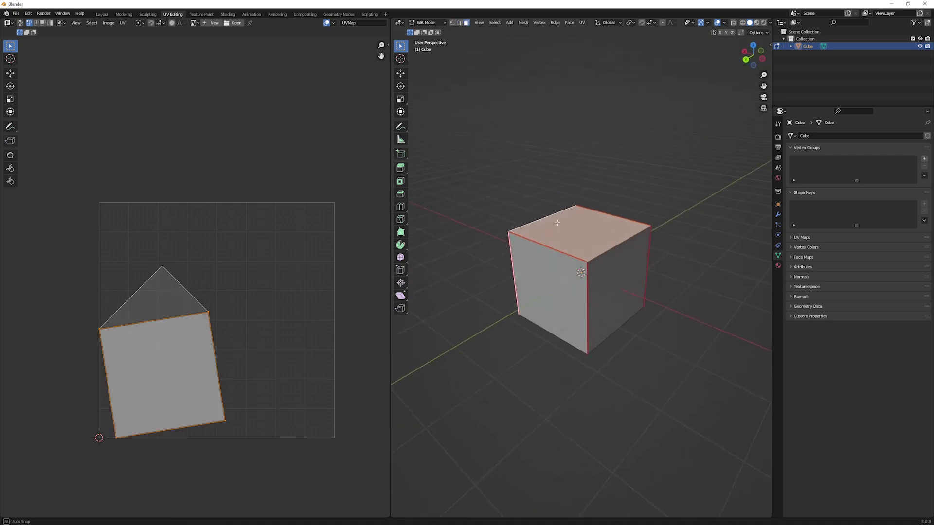
pyautogui.click(613, 268)
pyautogui.moveTo(612, 268); pyautogui.dragTo(628, 240, button='middle')
pyautogui.press('a')
pyautogui.press('u')
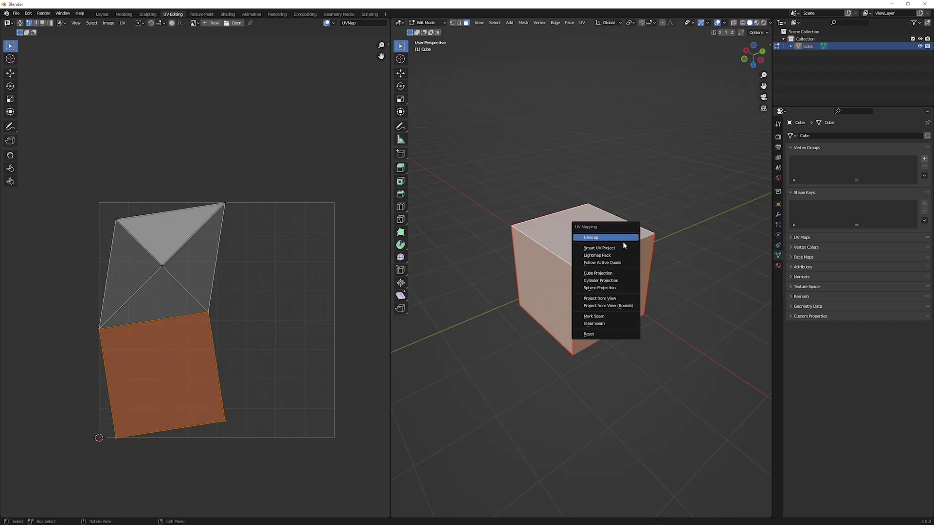
pyautogui.click(624, 238)
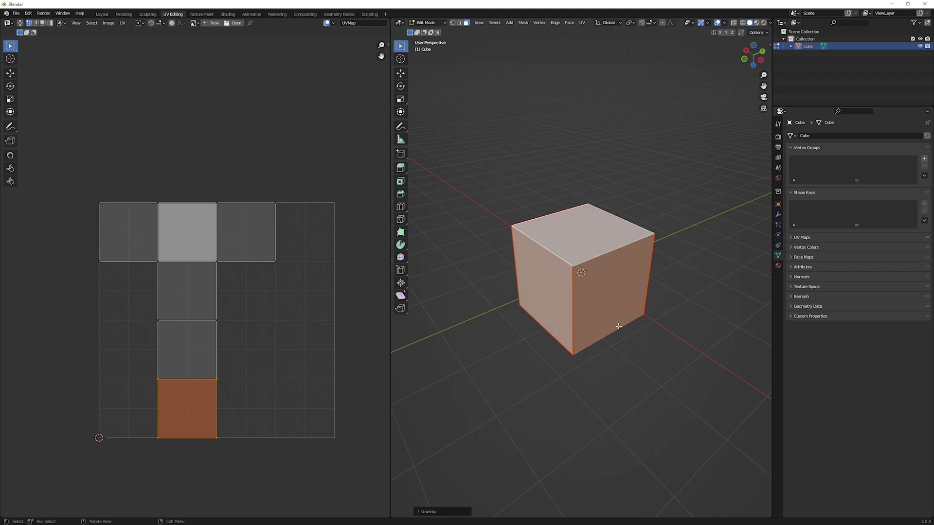
pyautogui.moveTo(379, 141); pyautogui.dragTo(600, 125, button='middle')
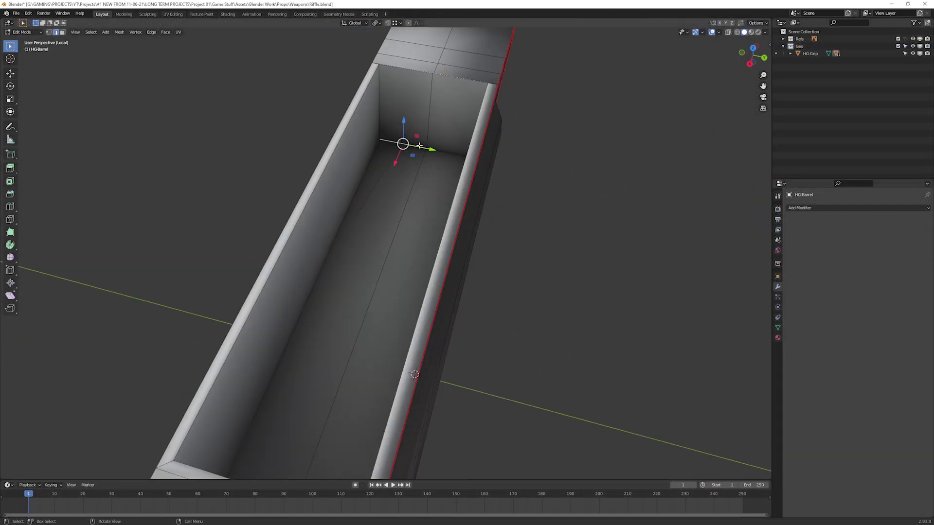
pyautogui.click(451, 209)
# Step: Add the remaining barrel edges, inner vertical and left corner, to the seam selection
pyautogui.keyDown('shift'); pyautogui.click(605, 166); pyautogui.keyUp('shift')
pyautogui.moveTo(604, 166); pyautogui.dragTo(302, 130, button='middle')
pyautogui.keyDown('shift'); pyautogui.click(384, 127); pyautogui.keyUp('shift')
pyautogui.keyDown('shift'); pyautogui.click(151, 142); pyautogui.keyUp('shift')
pyautogui.moveTo(151, 143); pyautogui.dragTo(242, 157, button='middle')
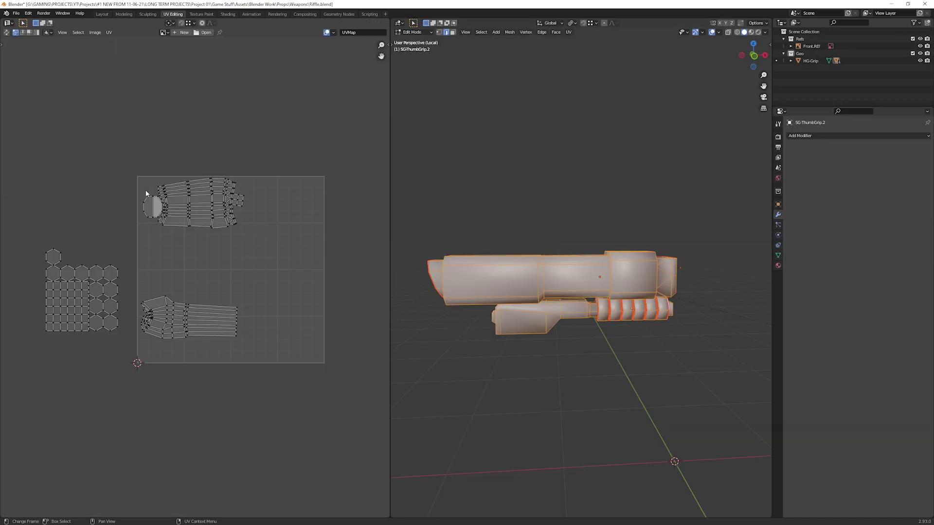
# Step: Move the lower UV island up, scale it to about half, and nudge the small island left
pyautogui.moveTo(267, 294); pyautogui.dragTo(131, 382)
pyautogui.press('g')
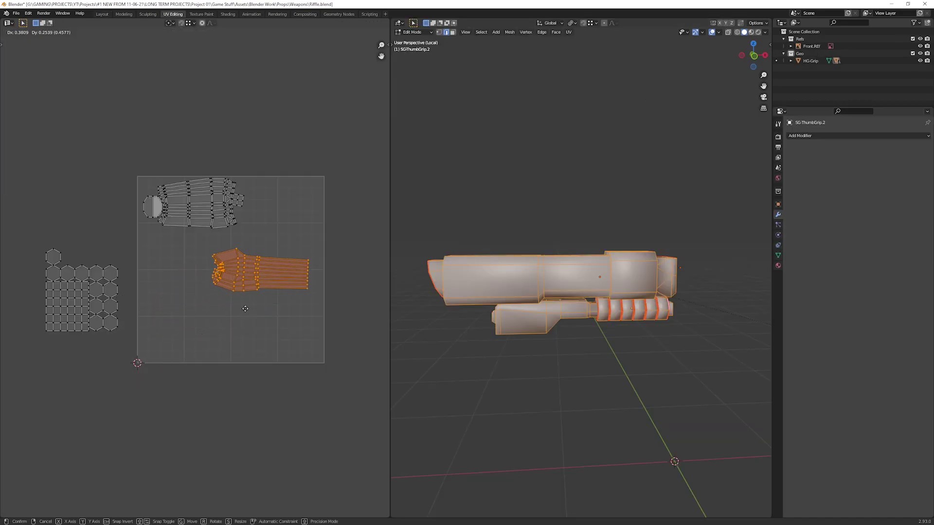
pyautogui.click(219, 297)
pyautogui.press('s')
pyautogui.click(205, 279)
pyautogui.press('g')
pyautogui.click(179, 267)
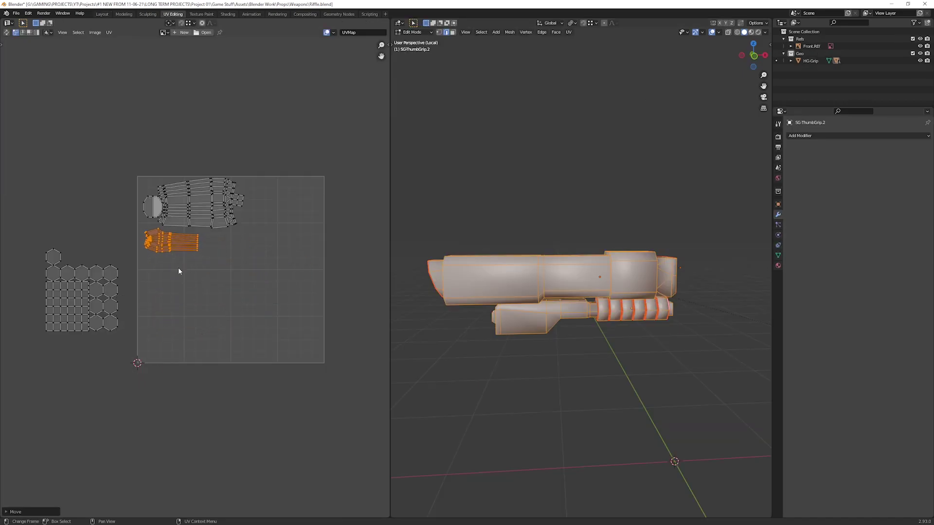
pyautogui.press('s')
pyautogui.click(183, 267)
# Step: Move the hexagon UV island right, shrink it, and rotate it about 90 degrees
pyautogui.moveTo(39, 241); pyautogui.dragTo(118, 356)
pyautogui.press('g')
pyautogui.click(269, 335)
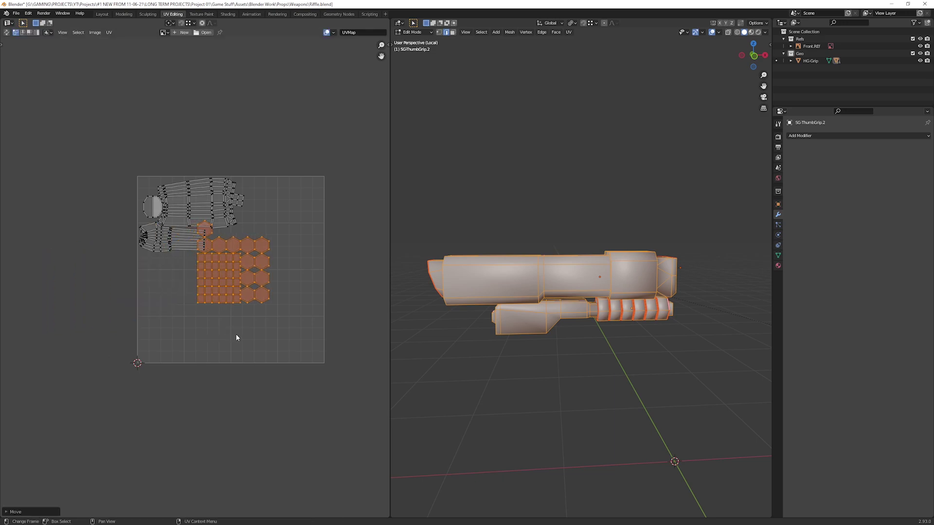
pyautogui.press('s')
pyautogui.press('r')
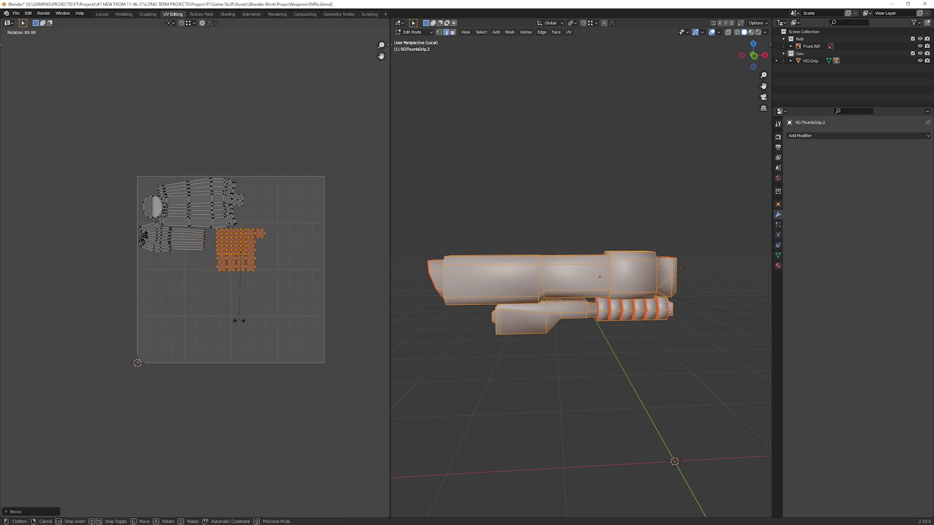
pyautogui.click(238, 320)
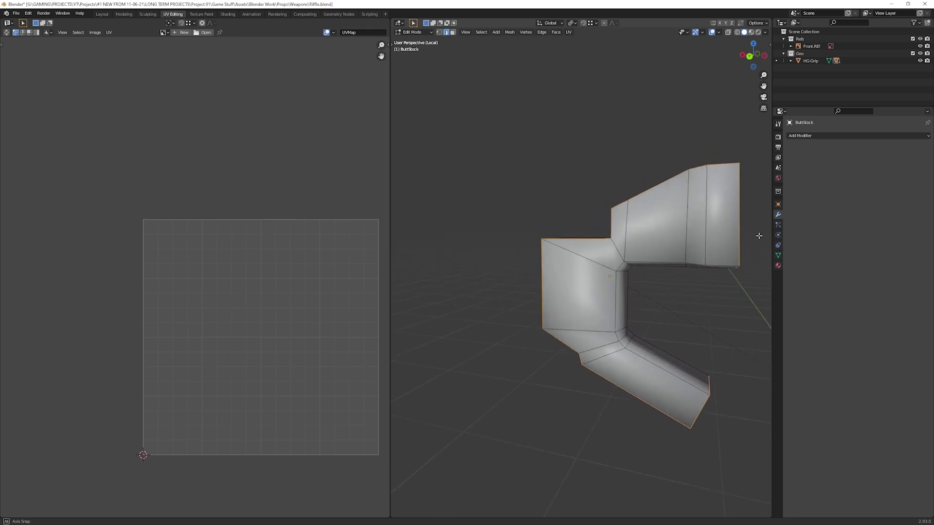
# Step: Select the whole ButtStock mesh and unwrap it along its seams
pyautogui.moveTo(491, 243); pyautogui.dragTo(535, 267, button='middle')
pyautogui.press('a')
pyautogui.press('u')
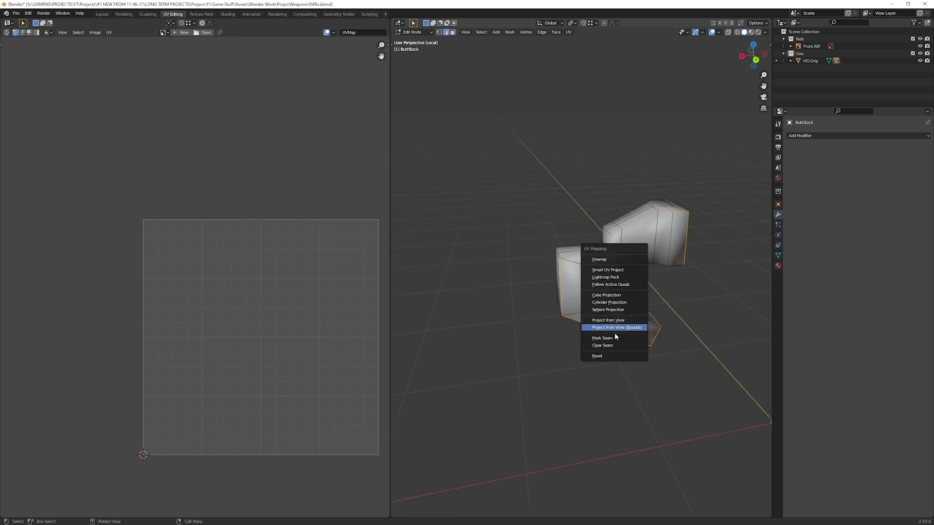
pyautogui.click(614, 327)
pyautogui.press('u')
pyautogui.click(655, 188)
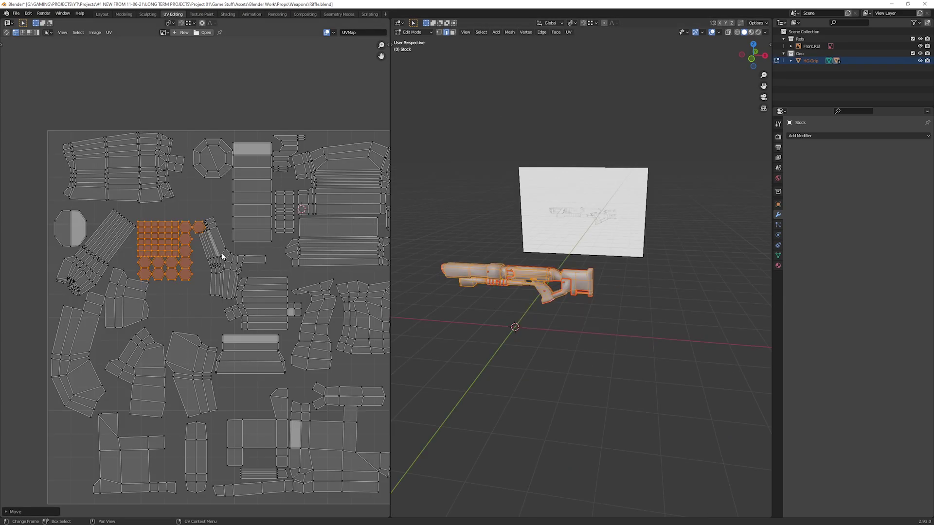
# Step: Enlarge the Stock's large UV island and fit the small hex-grid island into a gap
pyautogui.press('g')
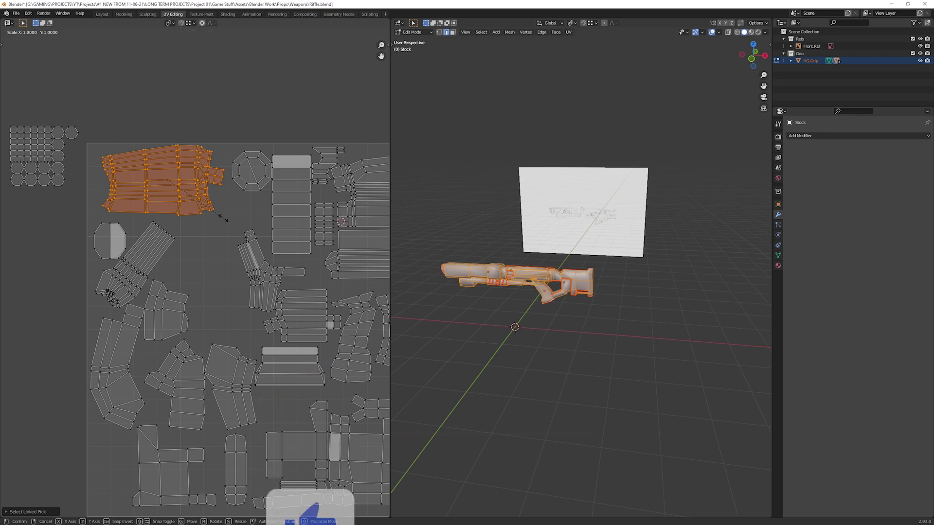
pyautogui.press('s')
pyautogui.press('g')
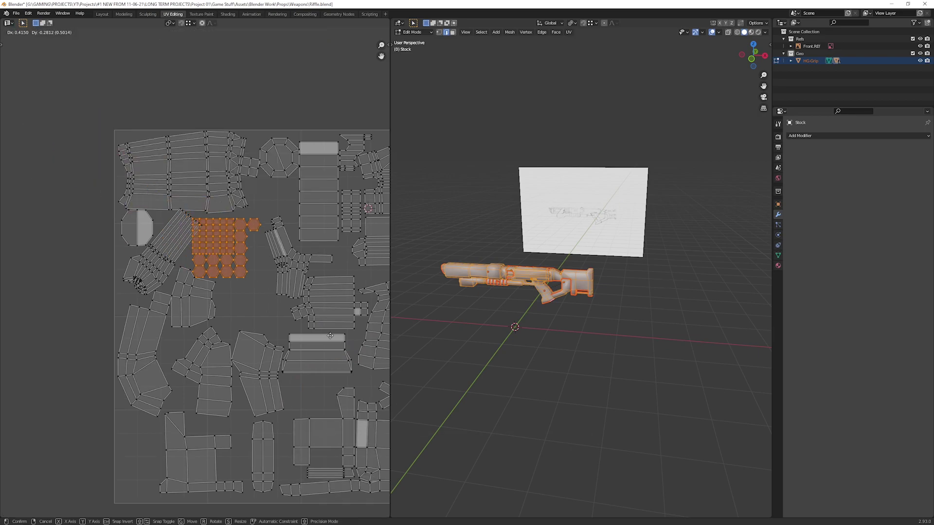
pyautogui.click(307, 314)
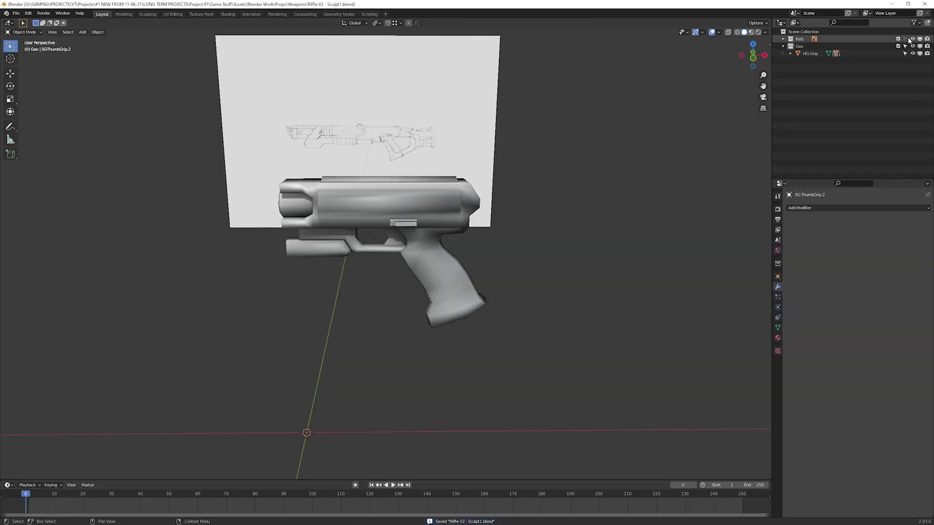
# Step: Exclude the Refs collection to hide the reference plane, and save the file
pyautogui.click(898, 38)
pyautogui.hotkey('ctrl', 's')
pyautogui.moveTo(492, 232); pyautogui.dragTo(470, 221, button='middle')
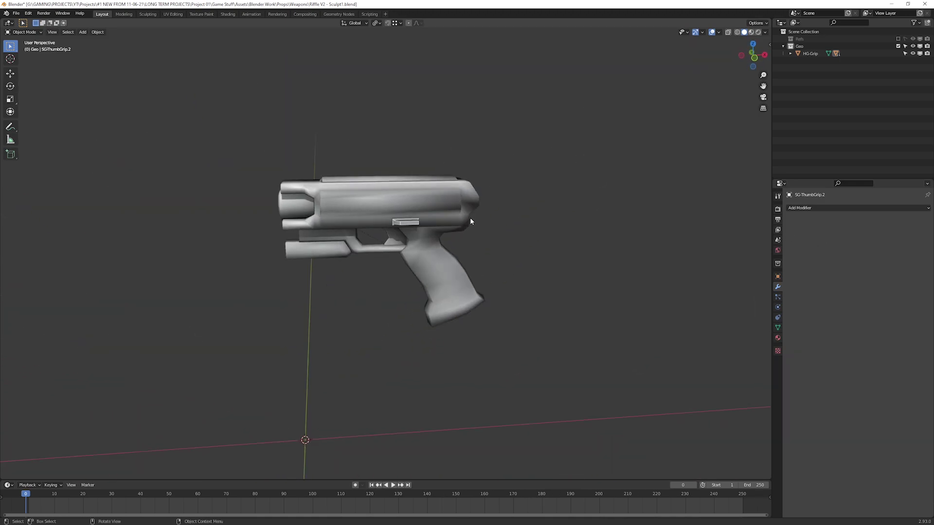
# Step: Select the pistol barrel in Edit Mode and pick its top front edge loop
pyautogui.click(369, 209)
pyautogui.scroll(3, 442, 183)
pyautogui.press('Tab')
pyautogui.moveTo(441, 183); pyautogui.dragTo(377, 126, button='middle')
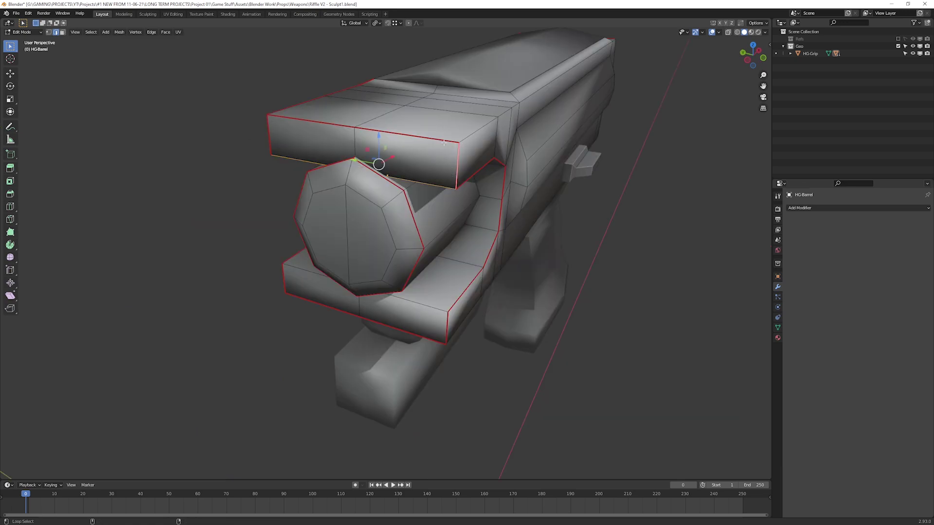
pyautogui.keyDown('alt'); pyautogui.click(393, 172); pyautogui.keyUp('alt')
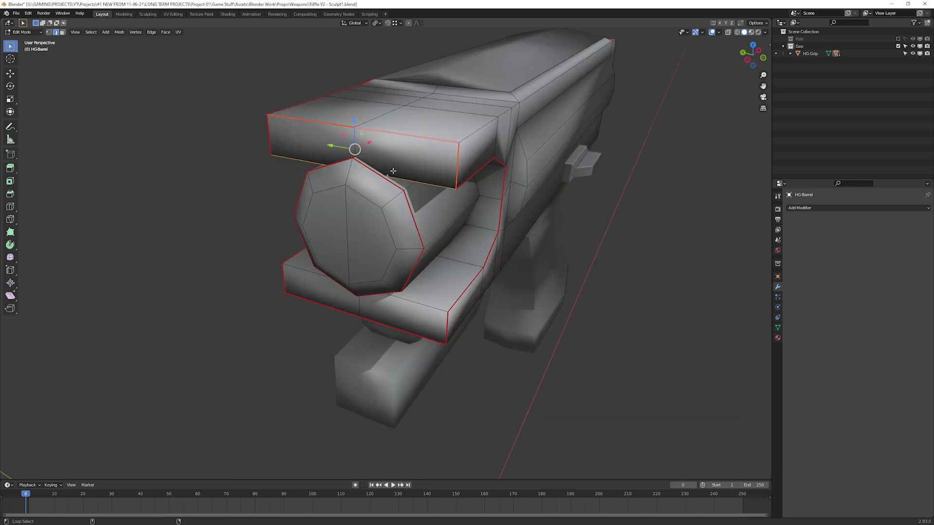
pyautogui.moveTo(371, 170); pyautogui.dragTo(471, 127, button='middle')
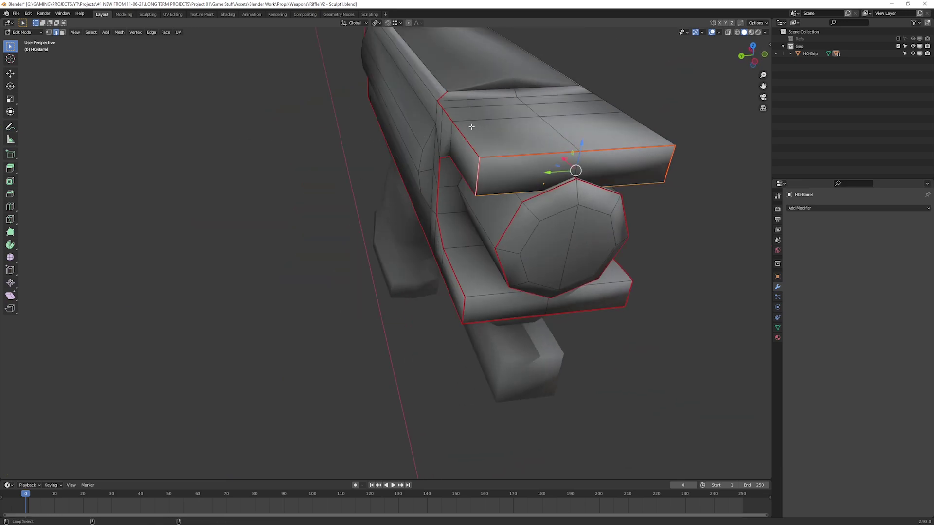
pyautogui.moveTo(425, 89); pyautogui.dragTo(441, 117, button='middle')
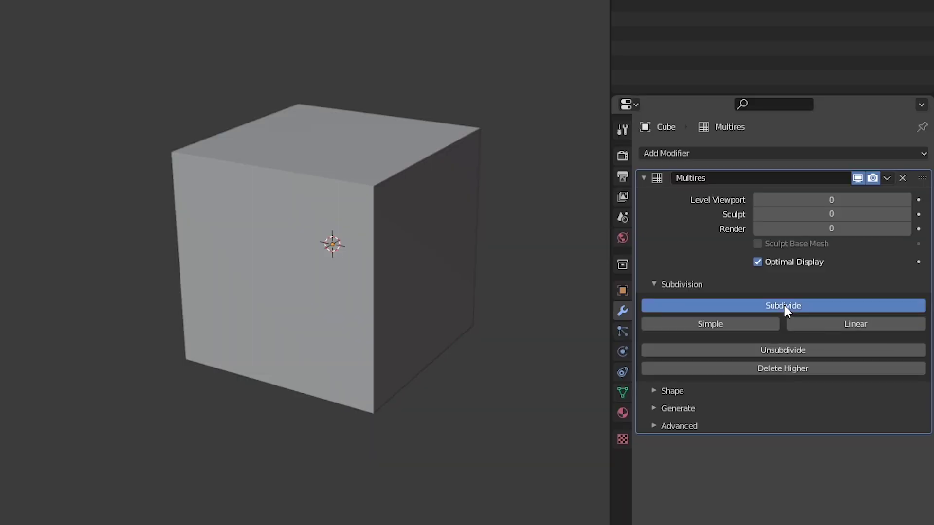
# Step: Subdivide the cube's Multires modifier four times to level 4
pyautogui.click(783, 305)
pyautogui.click(783, 306)
pyautogui.click(783, 306)
pyautogui.click(783, 305)
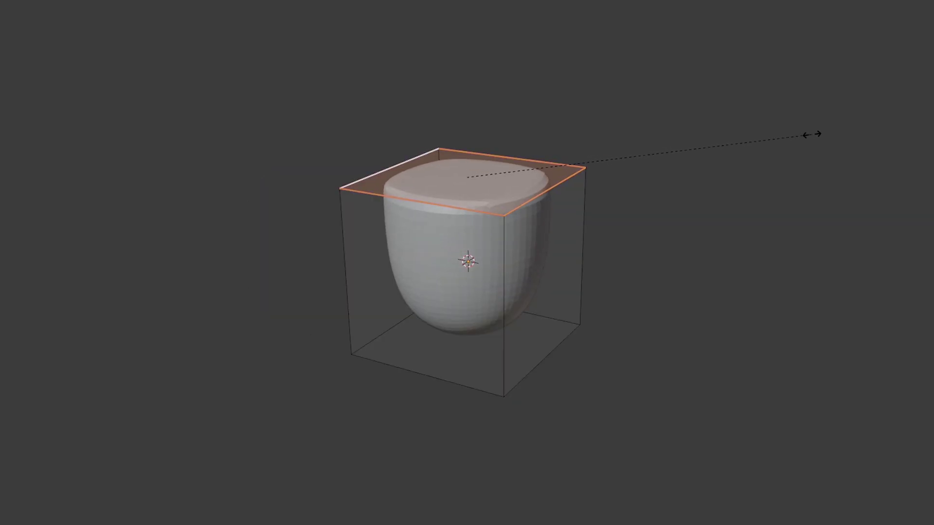
# Step: Crease the cube's edges with Shift+E, setting the crease factor to about -0.675
pyautogui.press('Return')
pyautogui.hotkey('shift', 'e')
pyautogui.click(227, 341)
pyautogui.press('Tab')
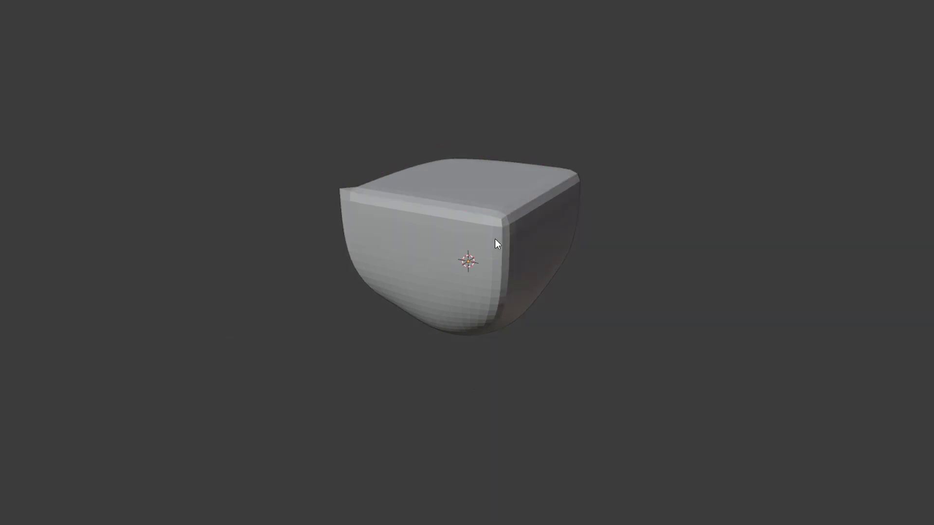
pyautogui.hotkey('shift', 'e')
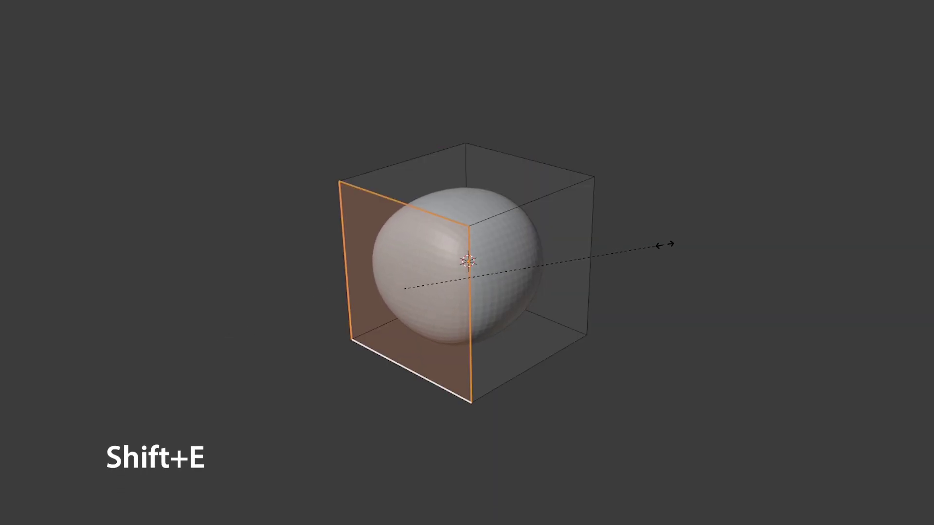
pyautogui.click(775, 231)
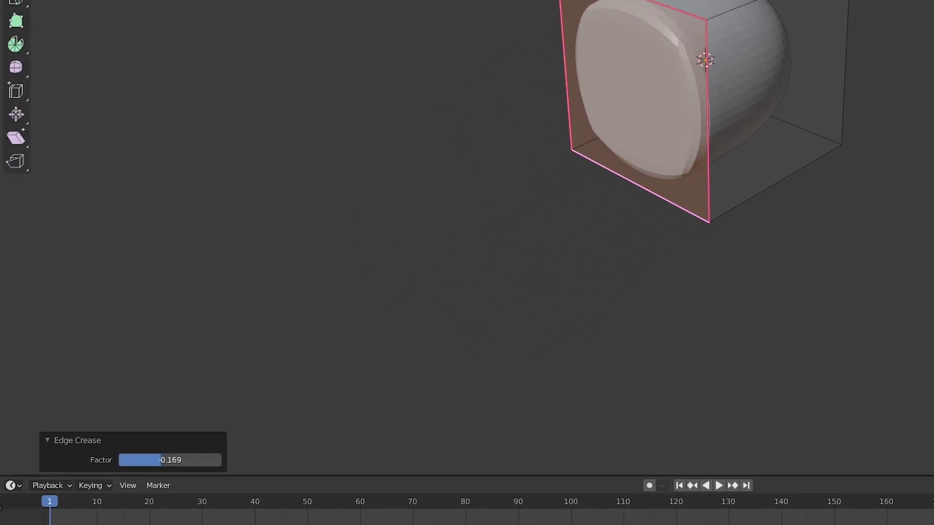
pyautogui.moveTo(171, 460); pyautogui.dragTo(180, 461)
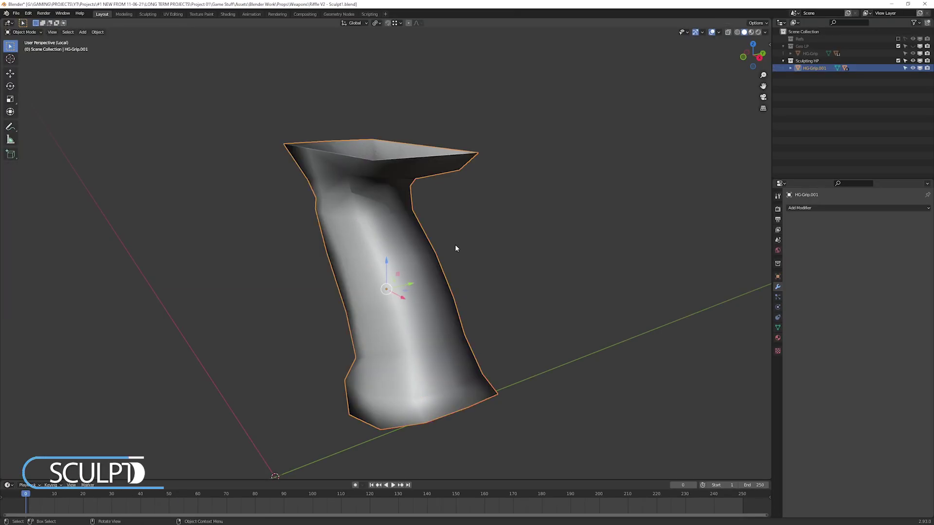
# Step: Save the file with the grip in view
pyautogui.moveTo(455, 248); pyautogui.dragTo(536, 219, button='middle')
pyautogui.hotkey('ctrl', 's')
pyautogui.click(808, 207)
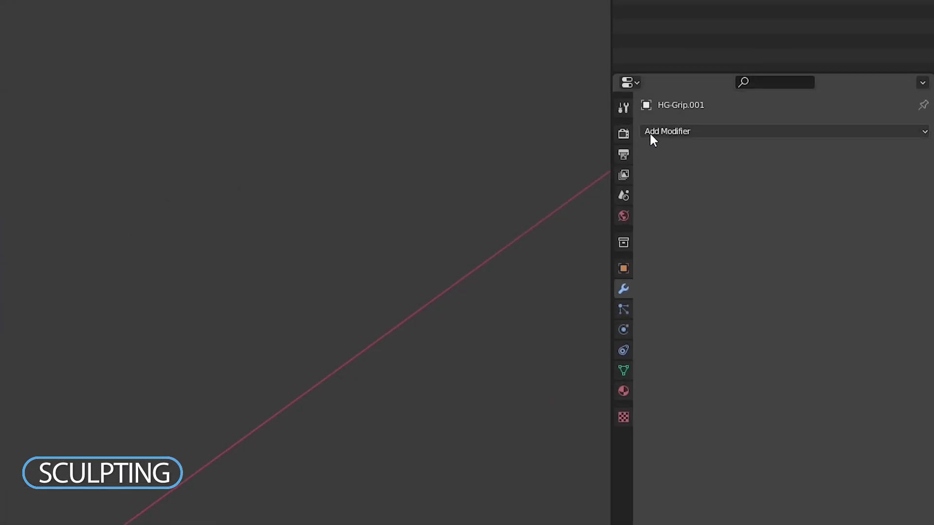
# Step: Give the grip a Multiresolution modifier subdivided to level 4, viewport level 1, toggling Optimal Display
pyautogui.click(791, 208)
pyautogui.click(681, 317)
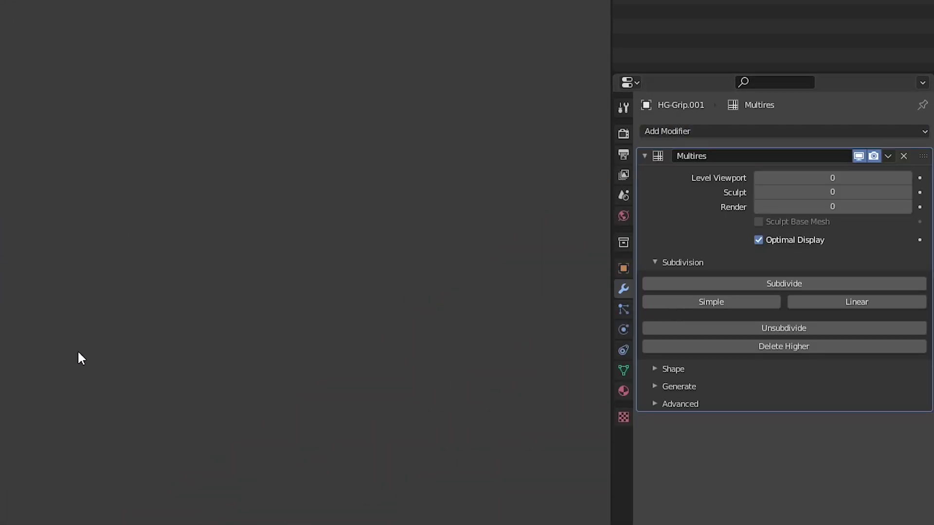
pyautogui.click(734, 284)
pyautogui.click(735, 284)
pyautogui.click(735, 284)
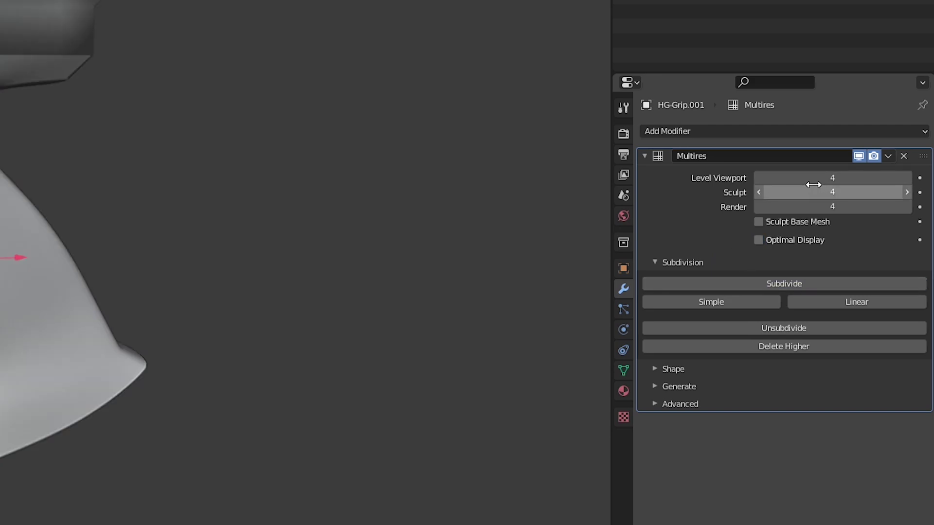
pyautogui.click(759, 178)
pyautogui.click(759, 178)
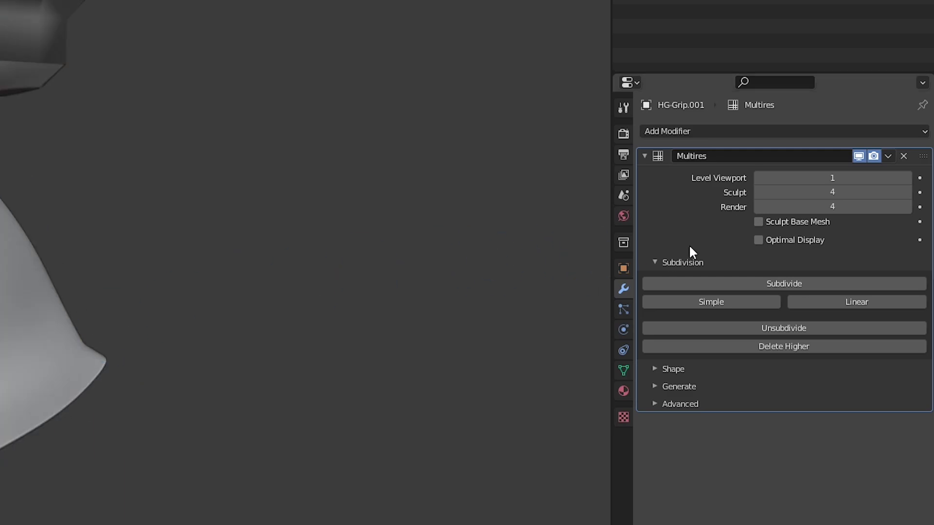
pyautogui.click(758, 240)
# Step: Switch to the Layer sculpt brush from the Quick Favorites menu
pyautogui.press('q')
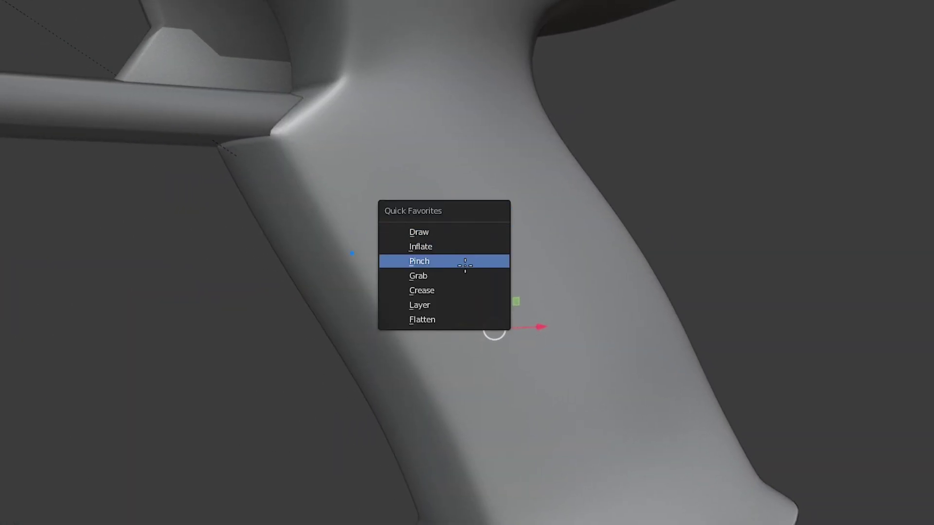
pyautogui.click(452, 305)
pyautogui.moveTo(563, 203); pyautogui.dragTo(423, 224, button='middle')
# Step: Try a raised Layer stroke down the grip, undo it, and frame the bottom band
pyautogui.moveTo(423, 224)
pyautogui.mouseDown()
pyautogui.moveTo(564, 404)
pyautogui.moveTo(588, 496)
pyautogui.mouseUp()
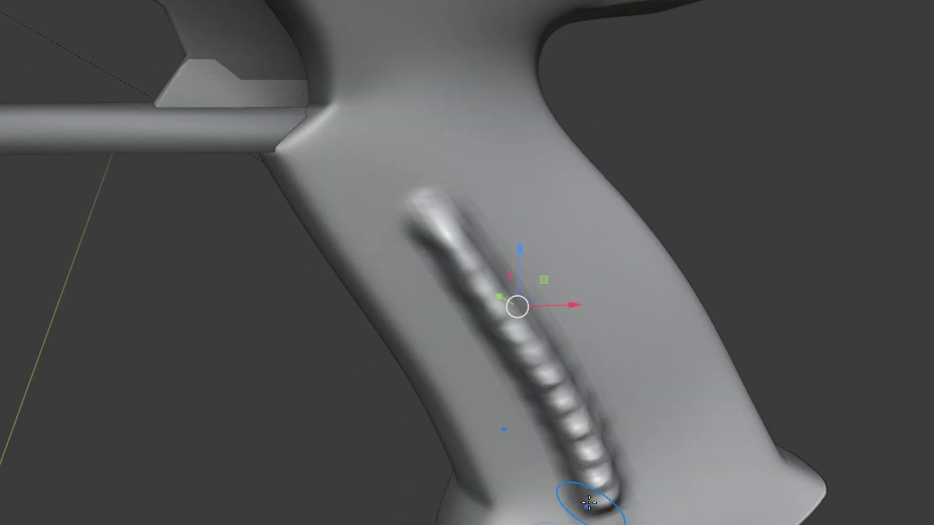
pyautogui.hotkey('ctrl', 'z')
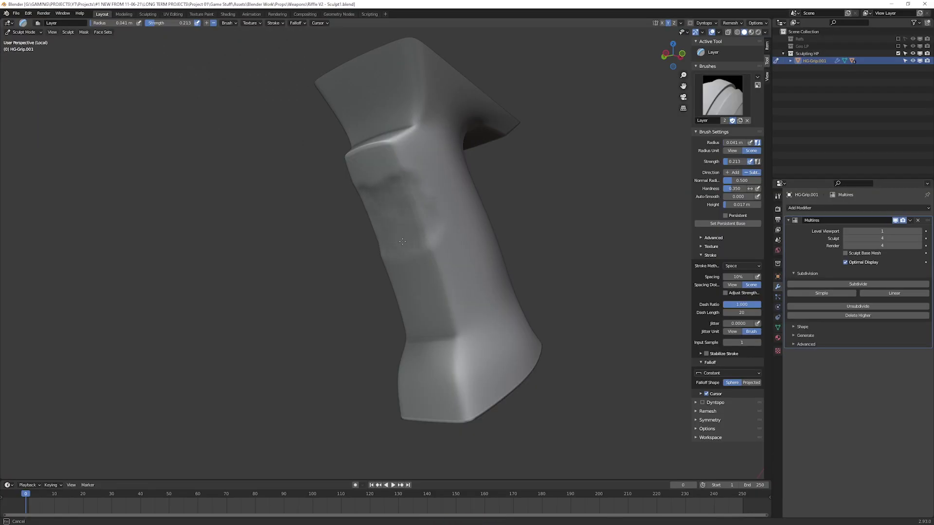
pyautogui.moveTo(446, 316); pyautogui.dragTo(454, 287, button='middle')
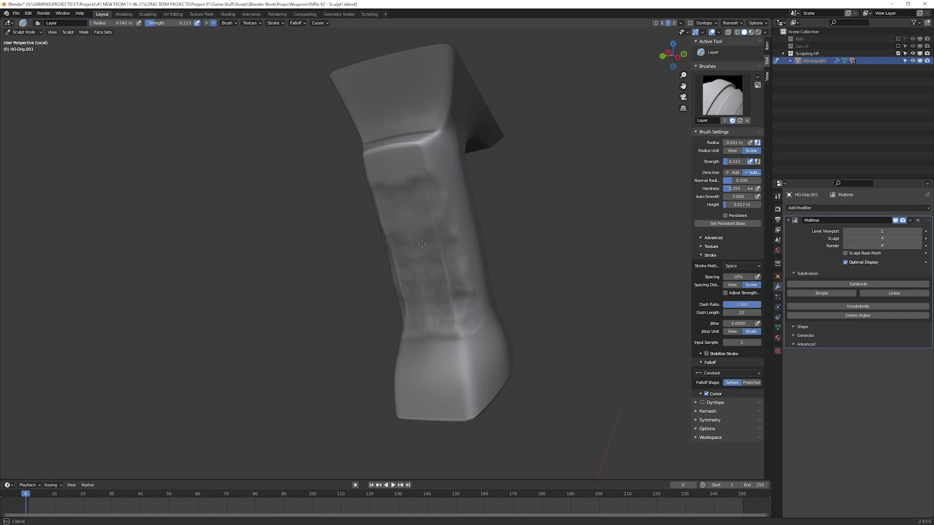
pyautogui.scroll(2, 411, 240)
pyautogui.scroll(-2, 412, 240)
pyautogui.keyDown('shift'); pyautogui.moveTo(412, 379); pyautogui.dragTo(411, 240, button='middle'); pyautogui.keyUp('shift')
# Step: Build up raised Layer relief along the grip and its bottom band
pyautogui.moveTo(403, 304)
pyautogui.mouseDown()
pyautogui.moveTo(482, 312)
pyautogui.moveTo(502, 303)
pyautogui.mouseUp()
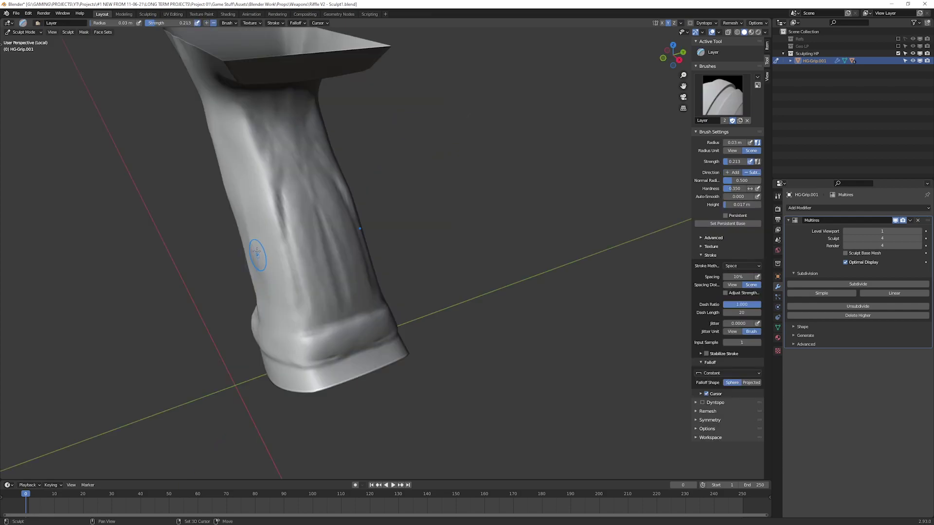
pyautogui.moveTo(258, 253)
pyautogui.mouseDown()
pyautogui.moveTo(289, 214)
pyautogui.moveTo(275, 165)
pyautogui.mouseUp()
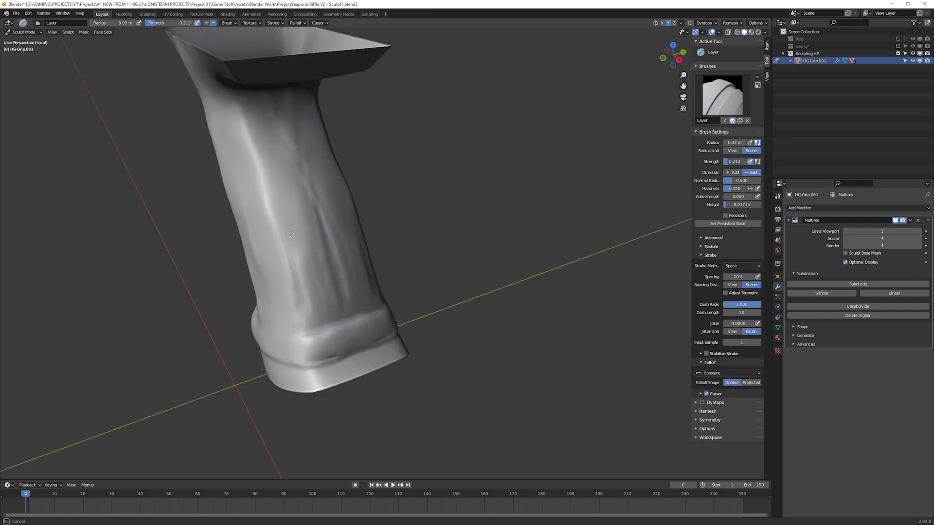
pyautogui.moveTo(314, 322); pyautogui.dragTo(354, 313)
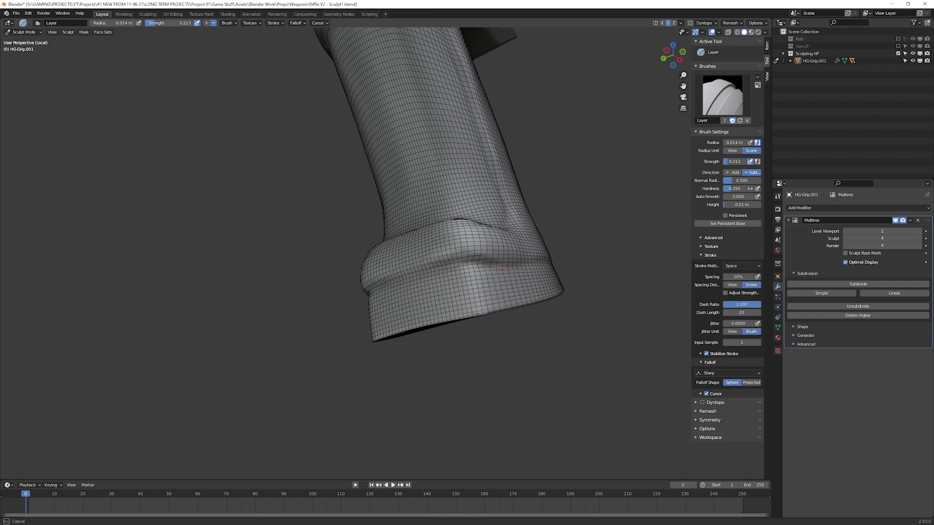
pyautogui.moveTo(521, 277); pyautogui.dragTo(400, 305, button='middle')
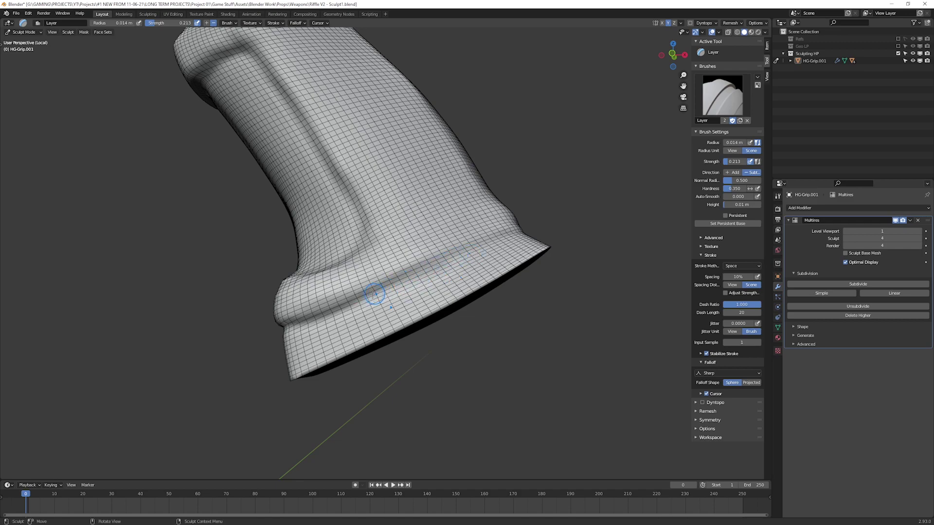
# Step: Check the wireframe in X-ray, then return to Solid viewport shading
pyautogui.hotkey('alt', 'z')
pyautogui.press('z')
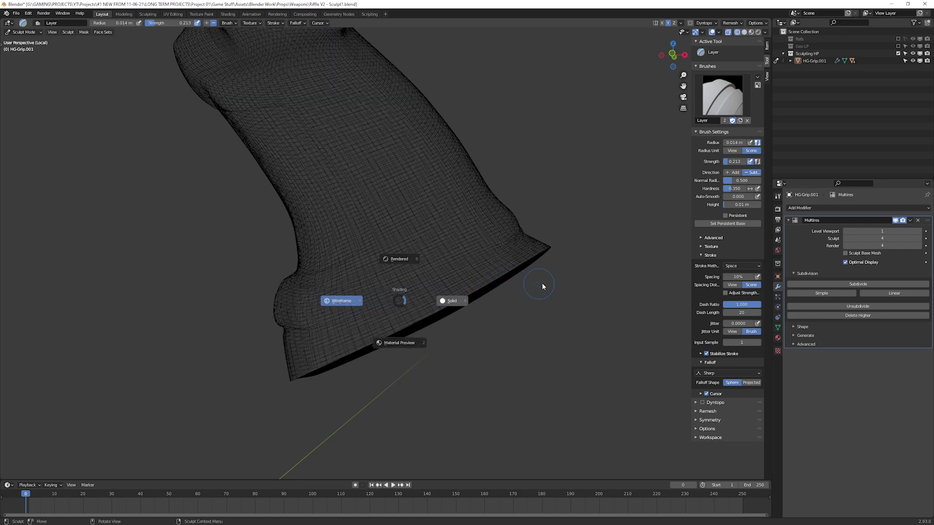
pyautogui.click(542, 285)
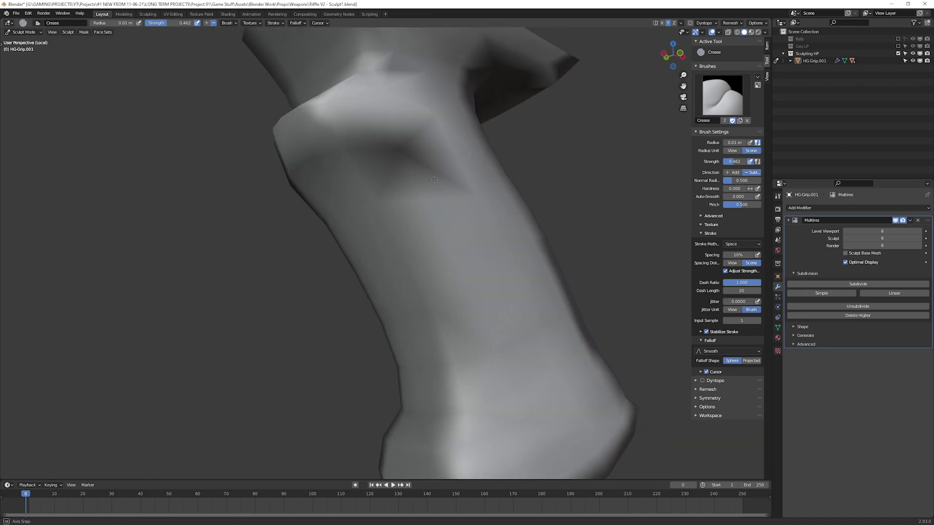
pyautogui.moveTo(434, 180); pyautogui.dragTo(447, 136, button='middle')
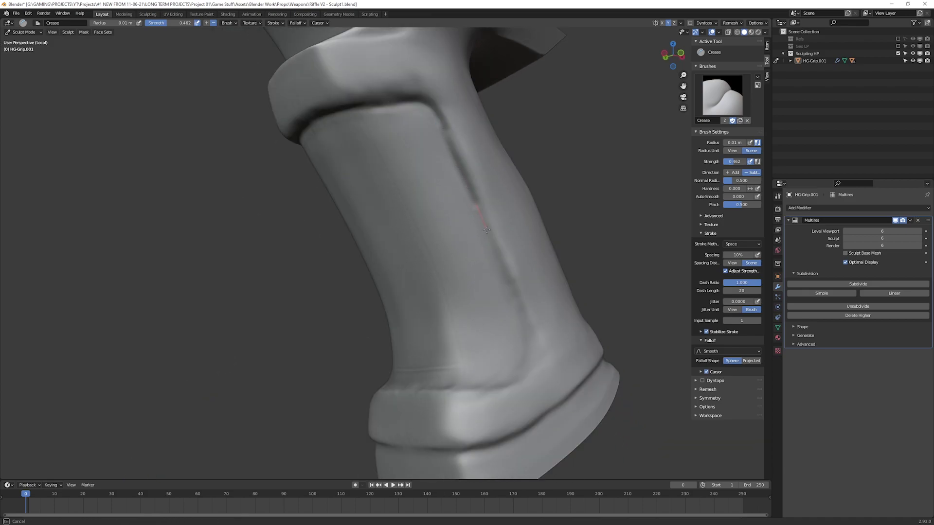
# Step: Extend the crease groove down the grip and crease a notch into its top rim
pyautogui.moveTo(499, 362); pyautogui.dragTo(504, 373)
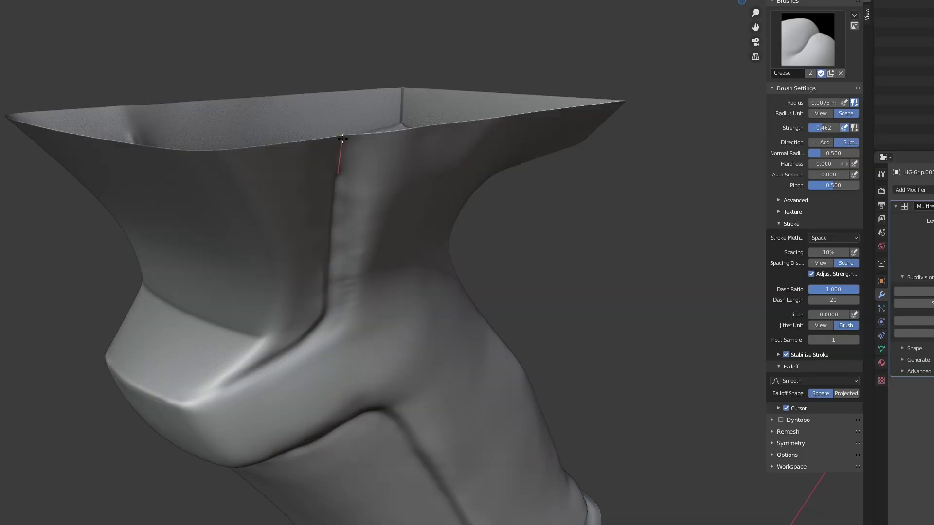
pyautogui.moveTo(349, 104); pyautogui.dragTo(352, 91)
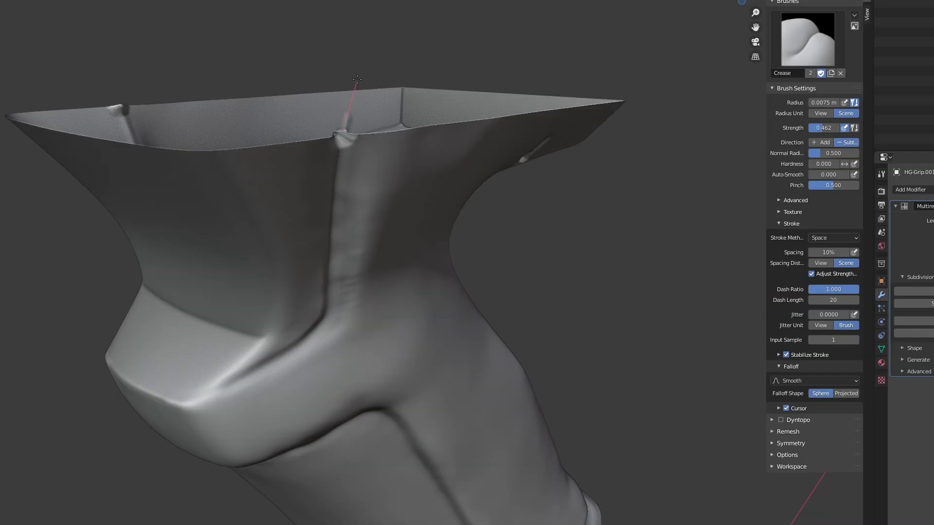
pyautogui.moveTo(377, 119); pyautogui.dragTo(382, 160, button='middle')
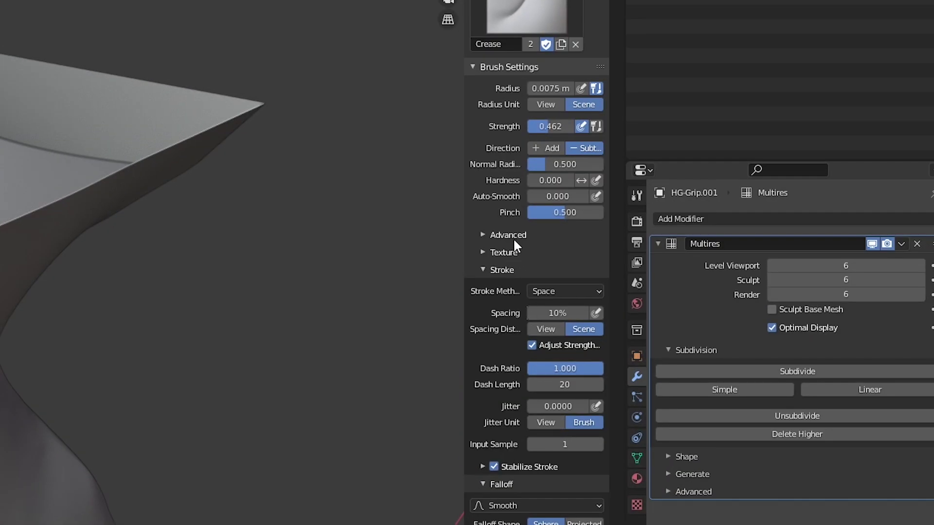
# Step: Inspect the Crease brush's advanced masking options and view the grip's top
pyautogui.click(511, 236)
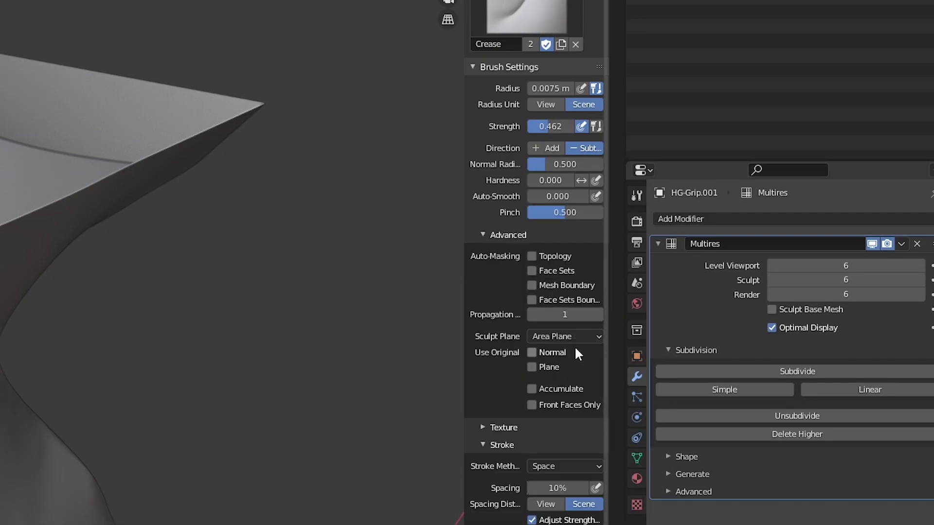
pyautogui.click(492, 240)
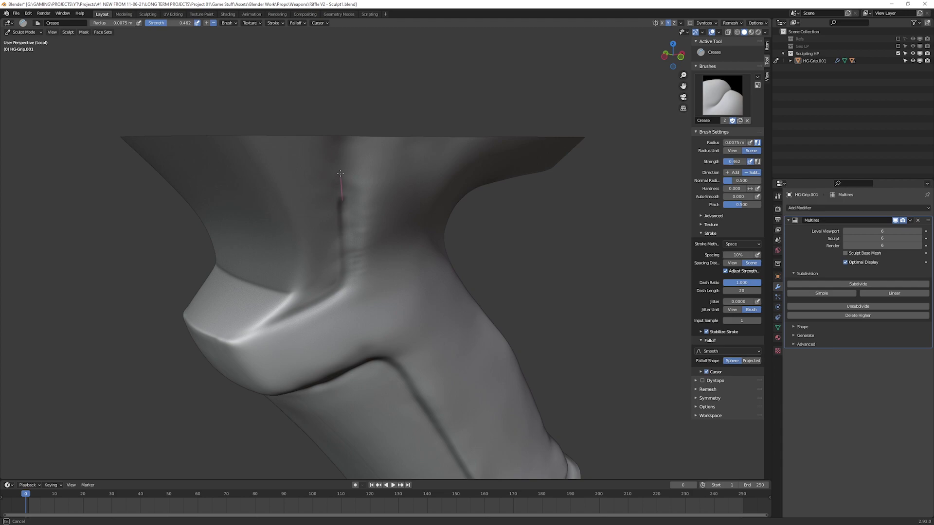
pyautogui.moveTo(341, 109); pyautogui.dragTo(341, 112)
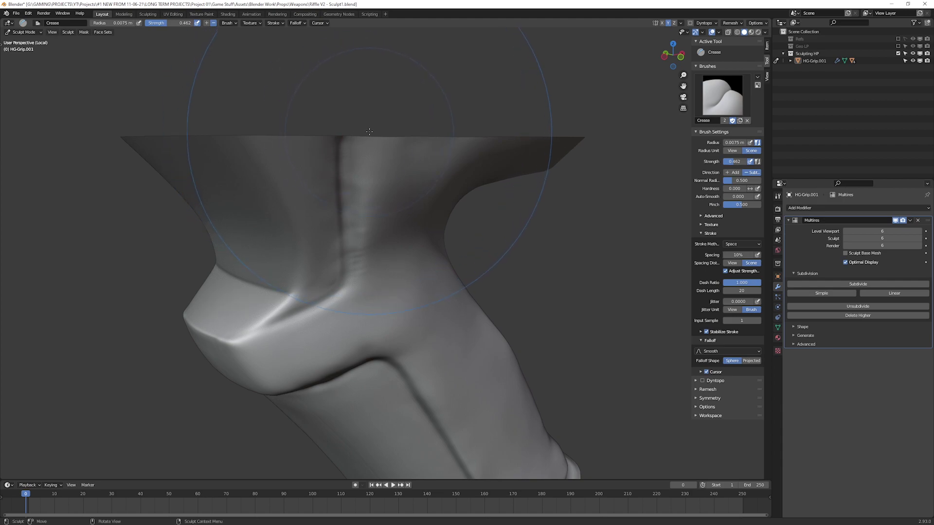
pyautogui.moveTo(340, 112)
pyautogui.mouseDown(button='middle')
pyautogui.moveTo(320, 216)
pyautogui.moveTo(298, 246)
pyautogui.moveTo(341, 253)
pyautogui.mouseUp(button='middle')
# Step: Swap between the Smooth and Crease brushes and bring up Quick Favorites
pyautogui.hotkey('shift', 's')
pyautogui.scroll(4, 371, 258)
pyautogui.hotkey('shift', 'c')
pyautogui.press('q')
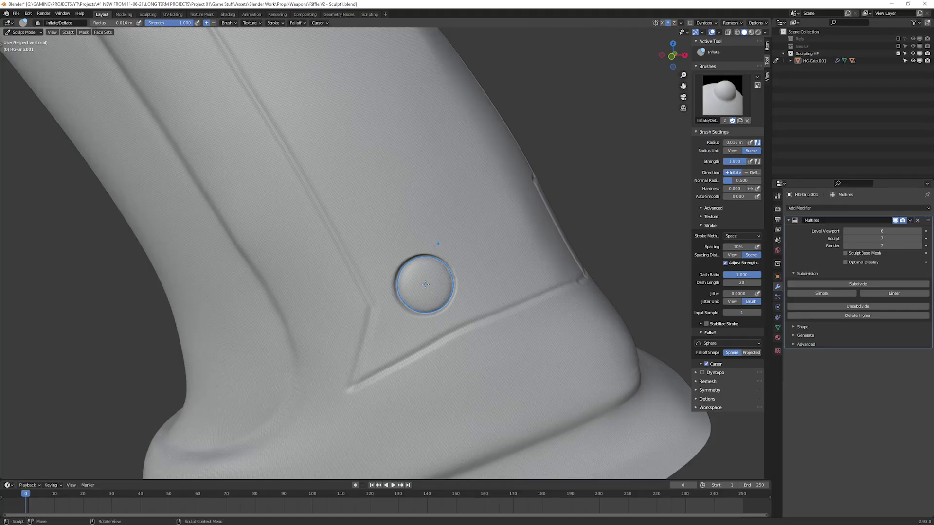
# Step: Set the brush falloff preset to Sphere
pyautogui.scroll(-4, 470, 230)
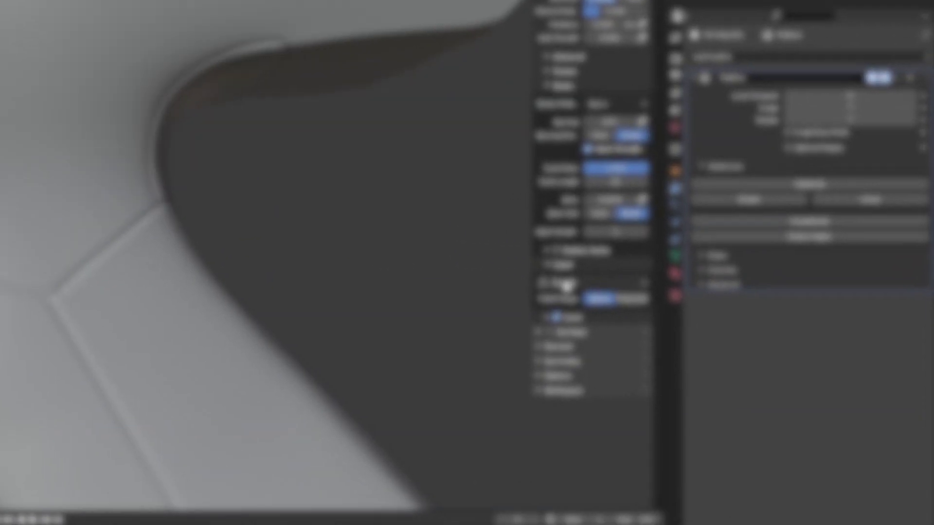
pyautogui.click(728, 343)
pyautogui.click(709, 334)
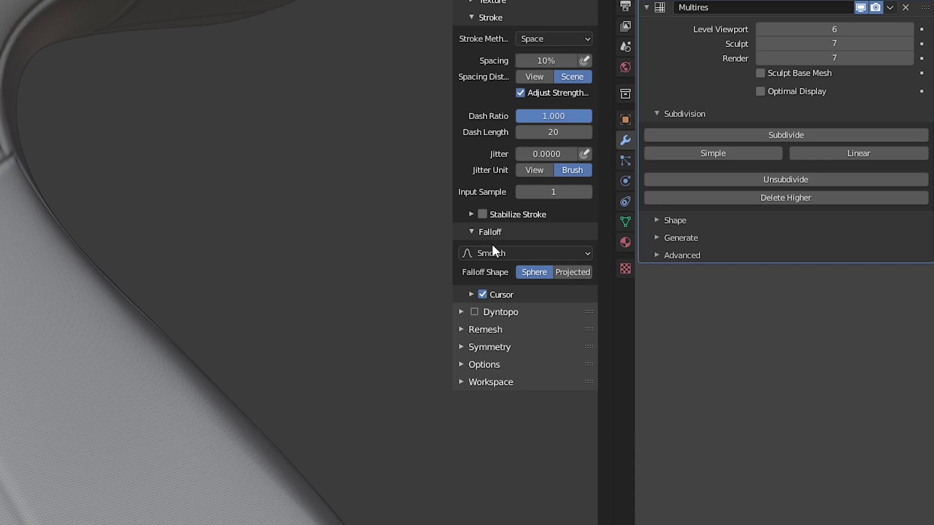
pyautogui.click(492, 253)
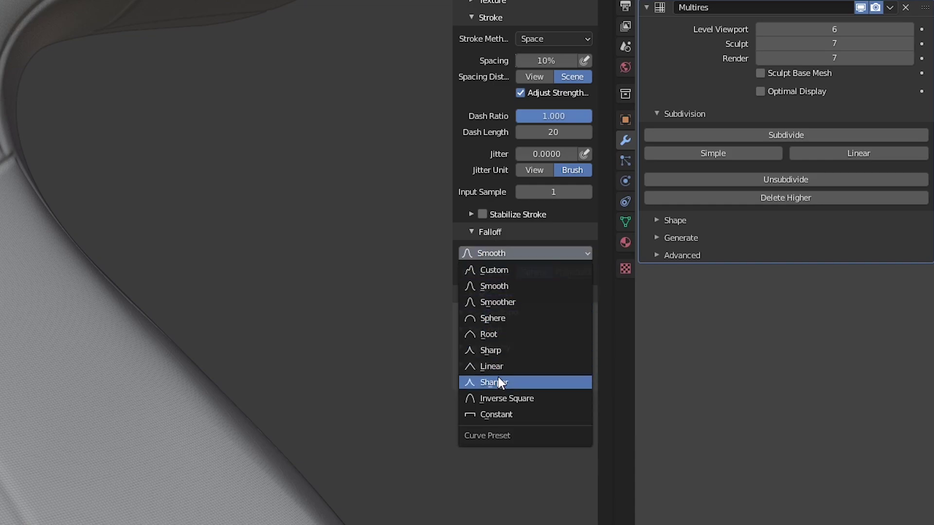
pyautogui.click(508, 319)
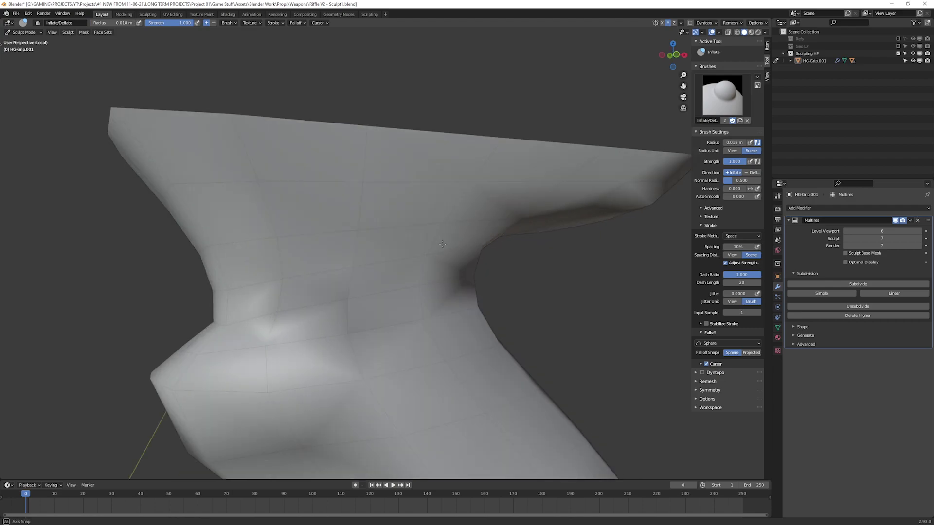
# Step: Carve crease grooves into the grip and a straight crease along the body's edge
pyautogui.moveTo(403, 196); pyautogui.dragTo(397, 260)
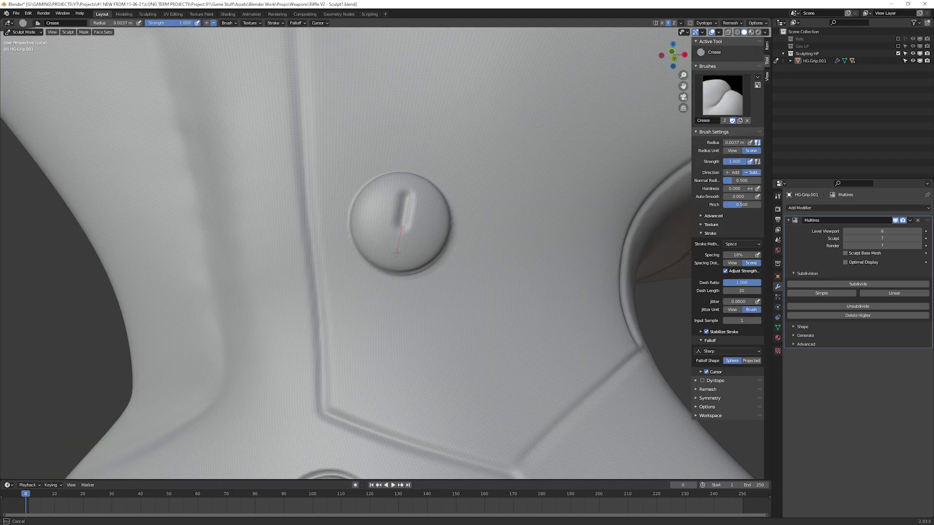
pyautogui.moveTo(373, 219); pyautogui.dragTo(407, 224)
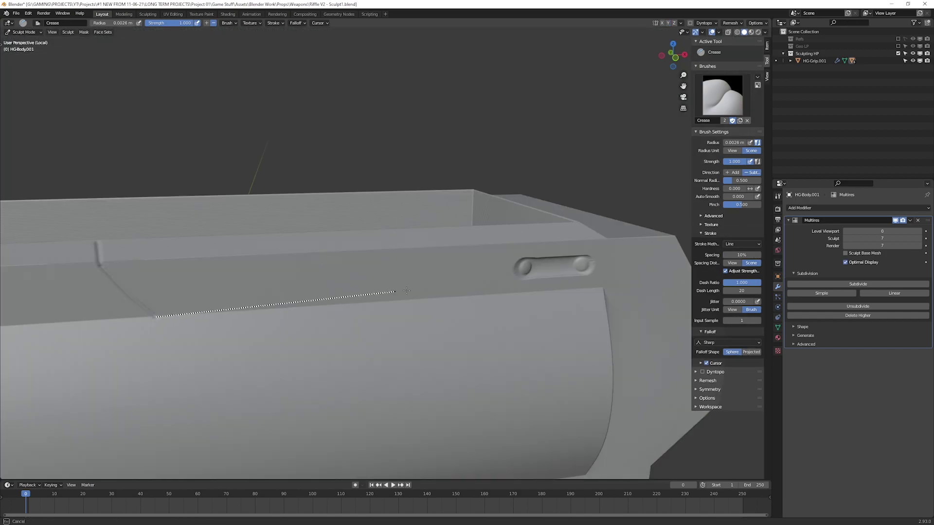
pyautogui.moveTo(406, 291); pyautogui.dragTo(608, 288)
pyautogui.moveTo(449, 322); pyautogui.dragTo(438, 341)
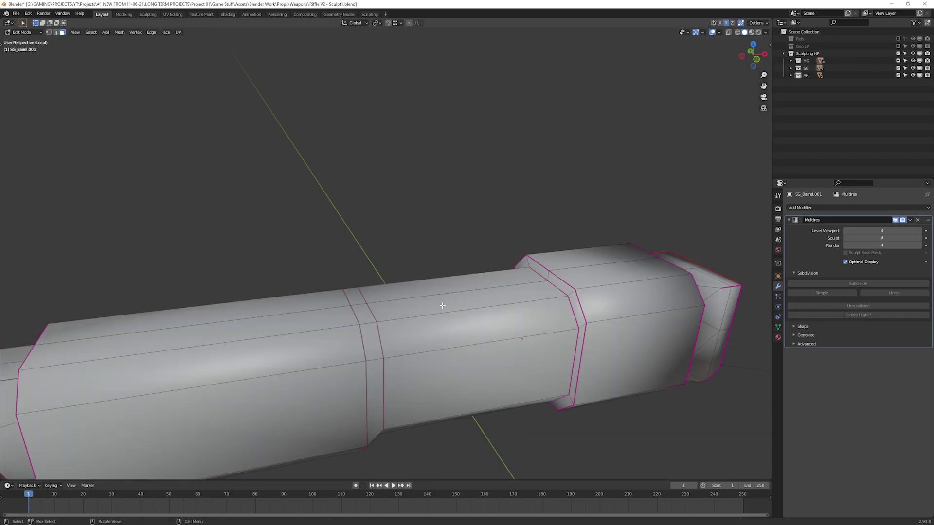
# Step: Add three loop cuts around SG_Barrel.001 without sliding them
pyautogui.hotkey('ctrl', 'r')
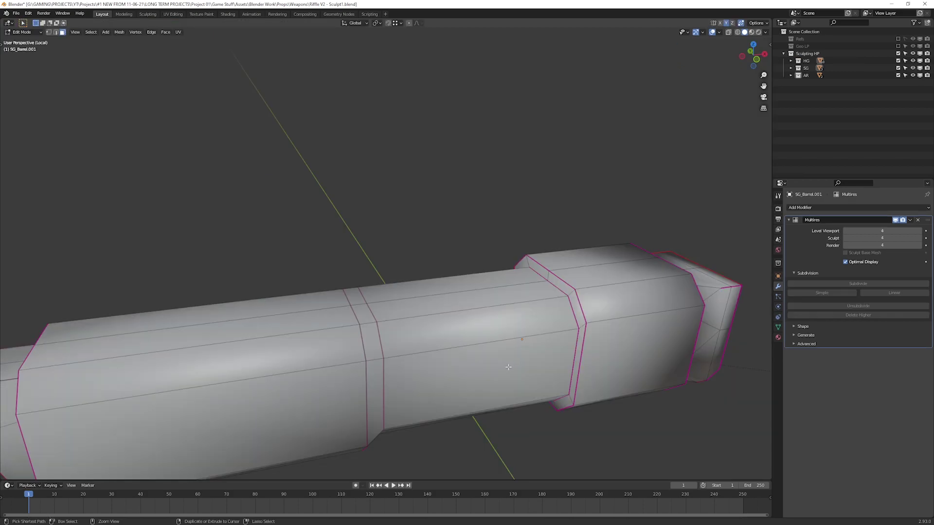
pyautogui.scroll(2, 478, 348)
pyautogui.click(478, 347)
pyautogui.rightClick(477, 348)
pyautogui.hotkey('ctrl', 'r')
pyautogui.scroll(3, 207, 379)
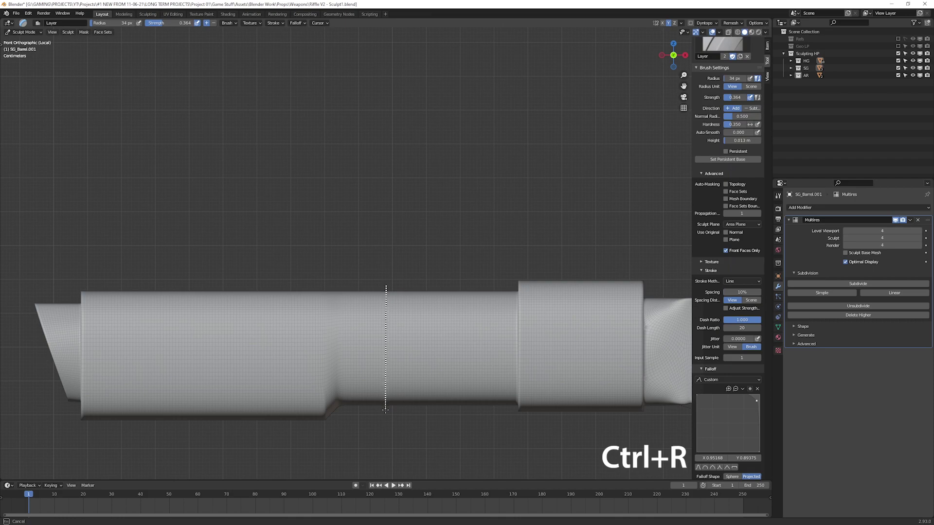
# Step: Sculpt two raised rings, two vertical ring grooves and a raised band on the barrel
pyautogui.moveTo(386, 410); pyautogui.dragTo(386, 411)
pyautogui.moveTo(421, 285); pyautogui.dragTo(424, 414)
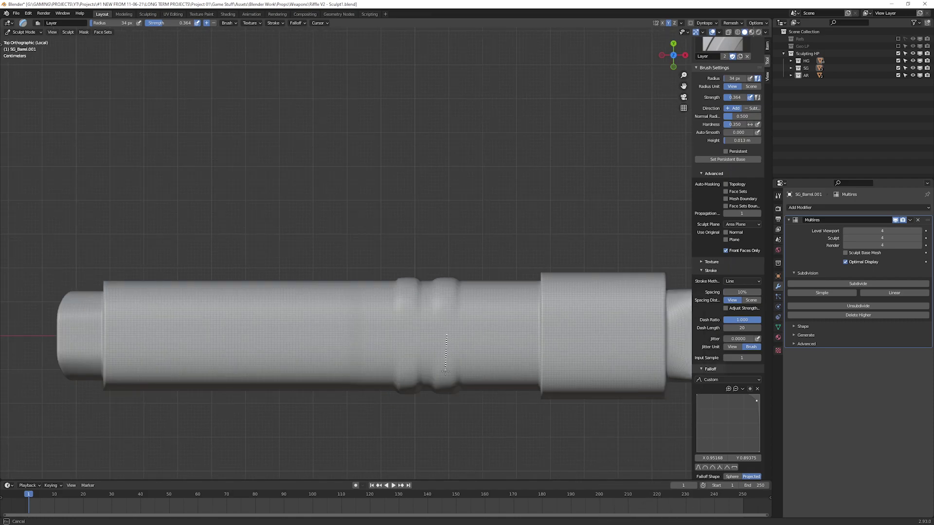
pyautogui.moveTo(446, 292); pyautogui.dragTo(447, 384)
pyautogui.moveTo(408, 292); pyautogui.dragTo(409, 385)
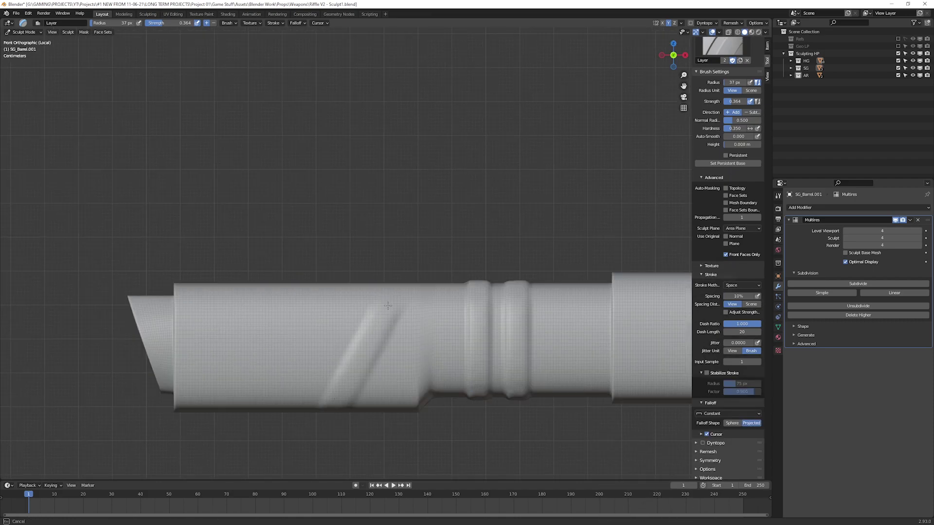
pyautogui.moveTo(387, 305)
pyautogui.mouseDown()
pyautogui.moveTo(339, 403)
pyautogui.moveTo(416, 300)
pyautogui.moveTo(356, 409)
pyautogui.moveTo(429, 316)
pyautogui.moveTo(425, 349)
pyautogui.mouseUp()
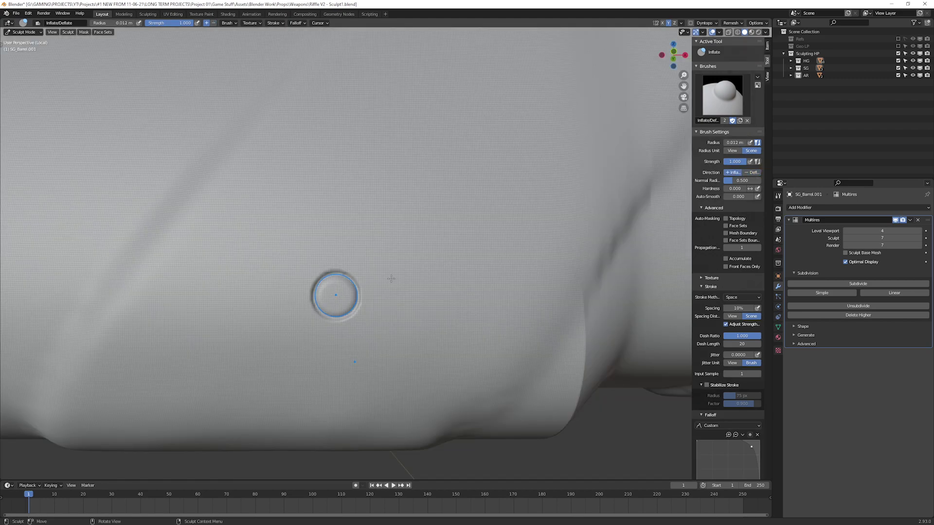
# Step: Crease a straight line down the barrel, a cross in the round detail, and a horizontal groove
pyautogui.moveTo(339, 260)
pyautogui.mouseDown()
pyautogui.moveTo(339, 295)
pyautogui.moveTo(360, 277)
pyautogui.mouseUp()
pyautogui.moveTo(486, 175); pyautogui.dragTo(450, 234)
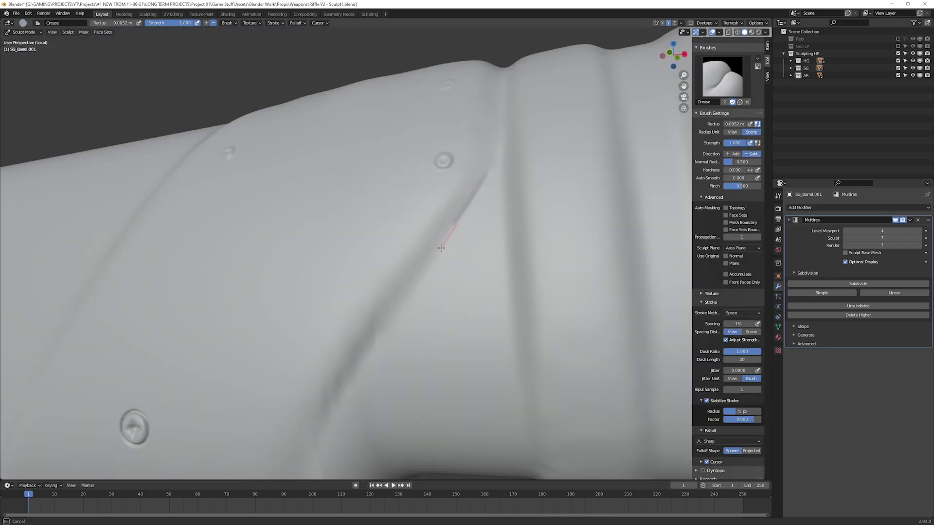
pyautogui.moveTo(154, 268); pyautogui.dragTo(203, 268)
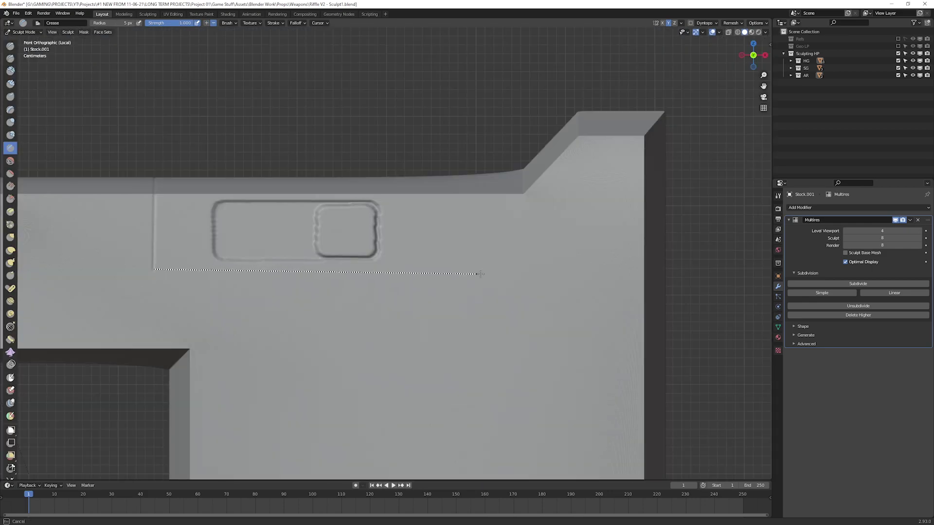
pyautogui.moveTo(481, 274); pyautogui.dragTo(625, 271)
pyautogui.moveTo(626, 271)
pyautogui.mouseDown(button='middle')
pyautogui.moveTo(514, 292)
pyautogui.moveTo(543, 314)
pyautogui.mouseUp(button='middle')
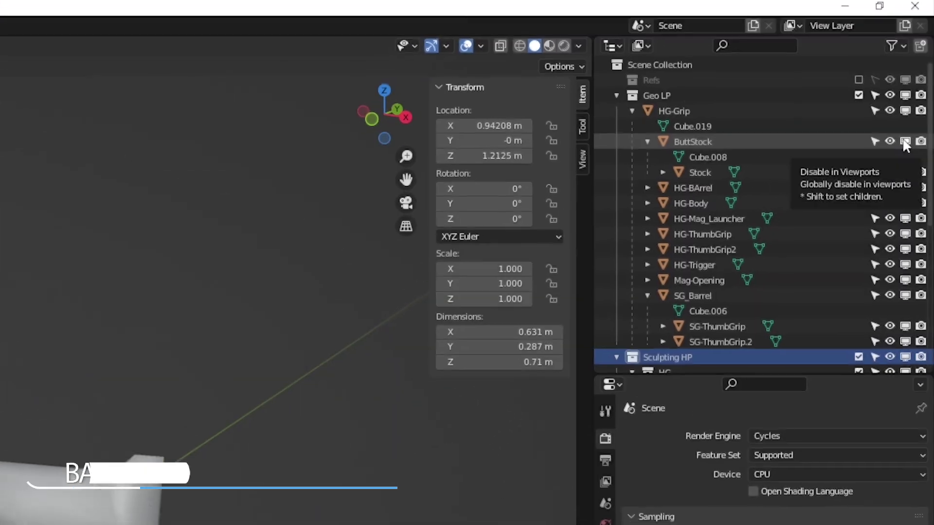
# Step: Disable ButtStock through SG_Barrel in the viewports
pyautogui.moveTo(917, 83); pyautogui.dragTo(927, 174)
pyautogui.moveTo(924, 303); pyautogui.dragTo(925, 126)
pyautogui.scroll(-4, 910, 219)
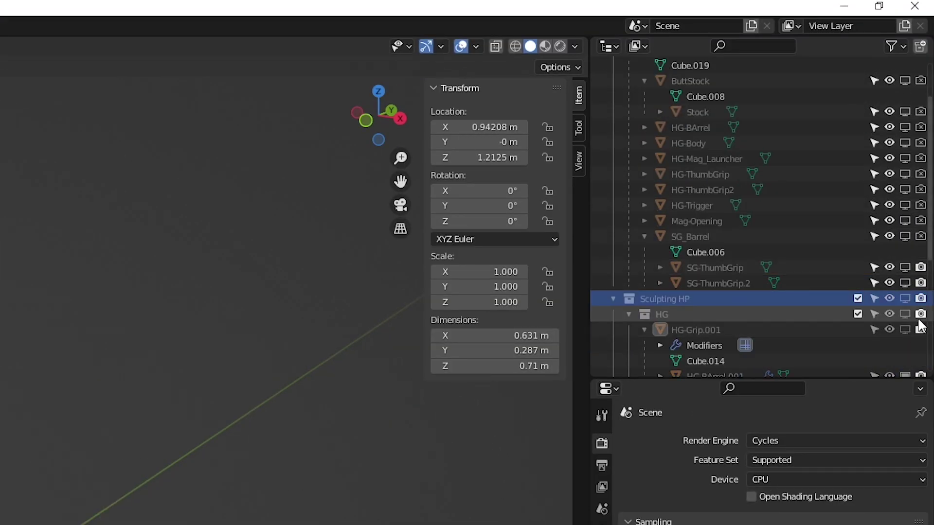
pyautogui.scroll(-8, 922, 263)
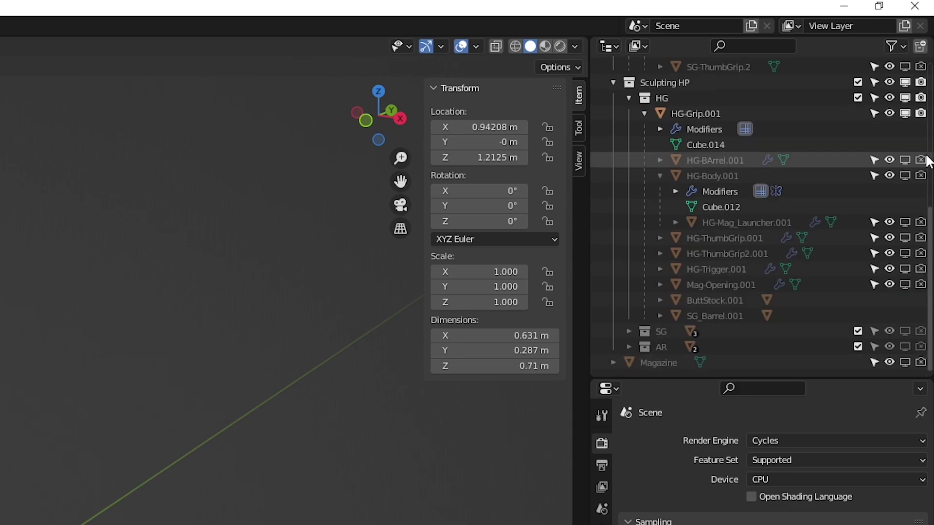
# Step: Keep Cycles, set render samples to 200 and device to GPU Compute
pyautogui.click(796, 438)
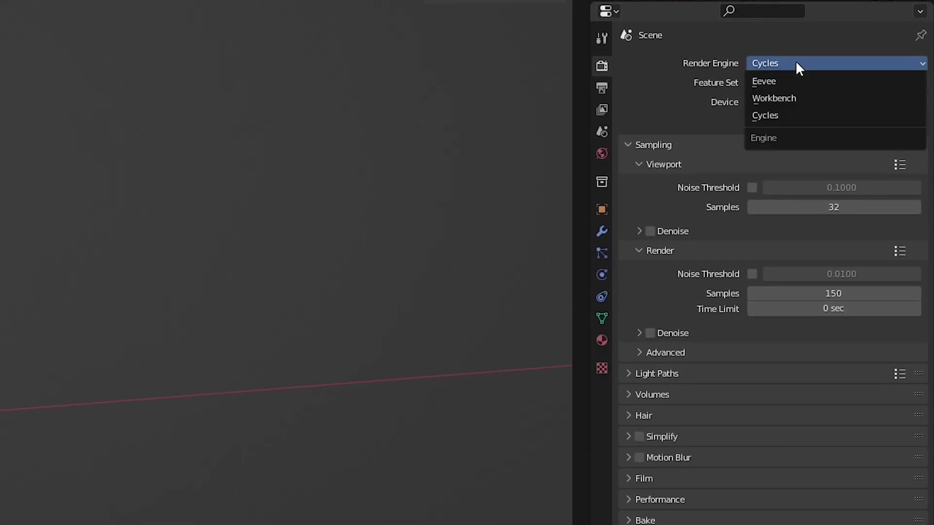
pyautogui.click(795, 439)
pyautogui.click(822, 294)
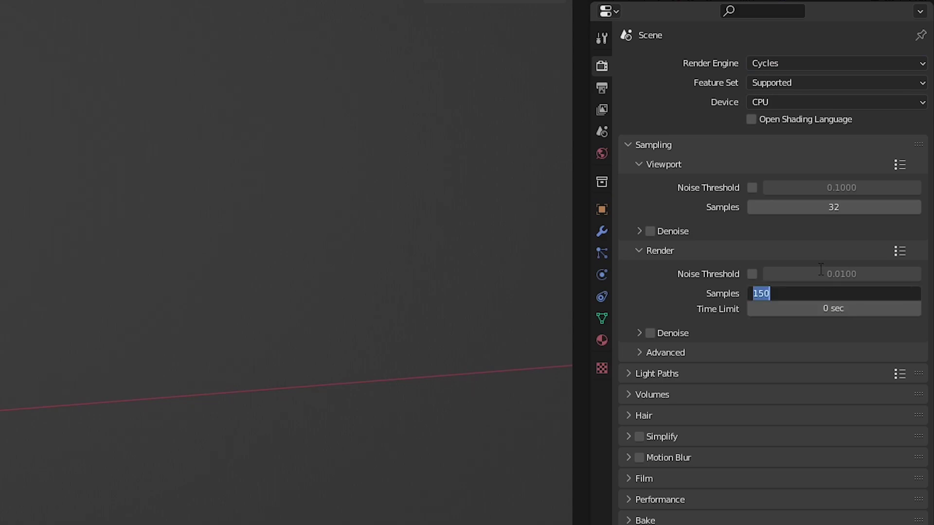
pyautogui.write('200')
pyautogui.press('Return')
pyautogui.click(793, 101)
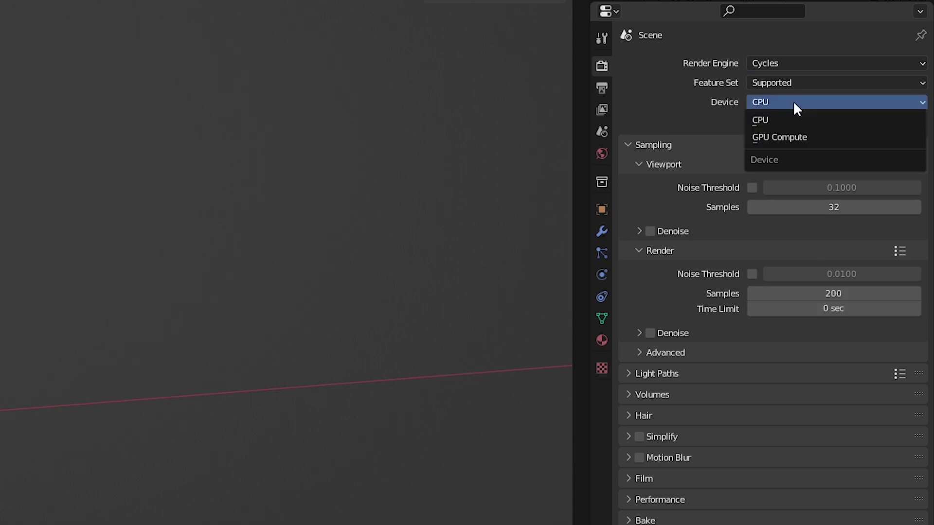
pyautogui.click(784, 135)
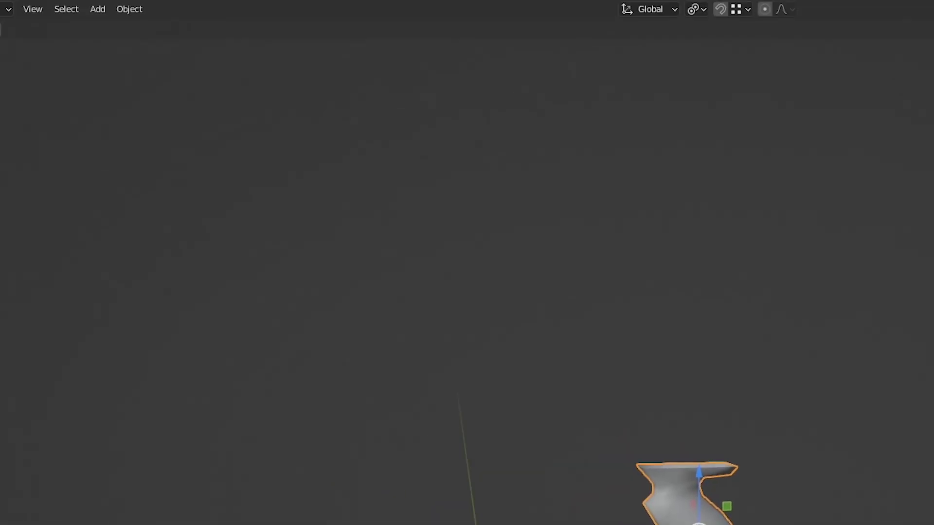
# Step: Enable CUDA on the GeForce card in System preferences and save the preferences
pyautogui.click(39, 25)
pyautogui.moveTo(58, 26)
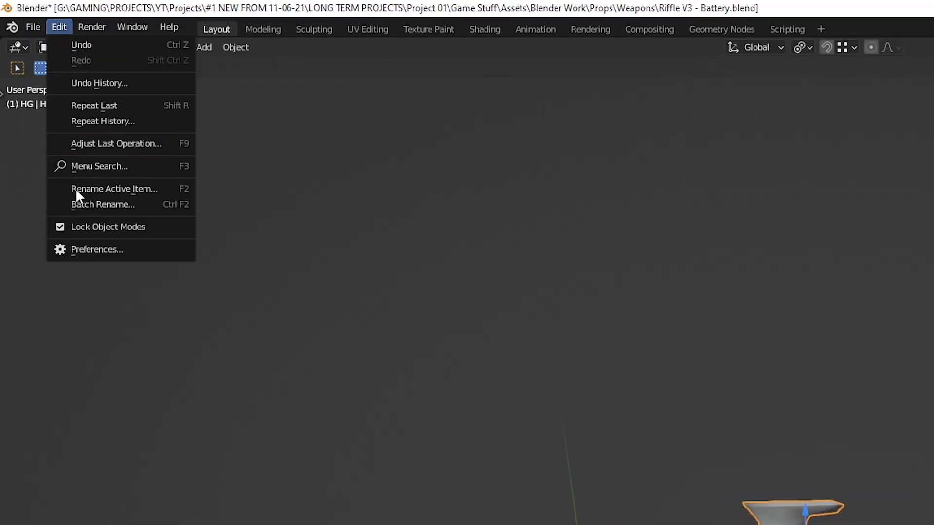
pyautogui.click(78, 248)
pyautogui.click(42, 288)
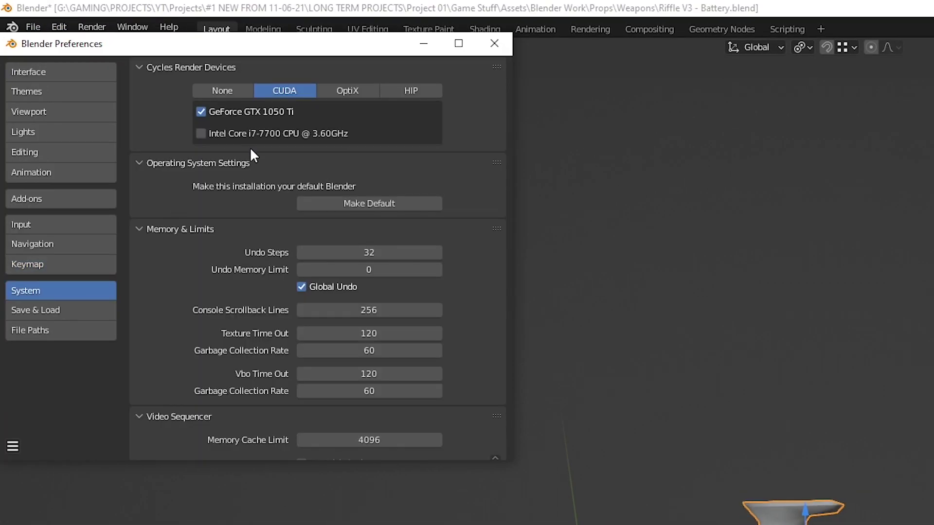
pyautogui.click(235, 91)
pyautogui.click(287, 93)
pyautogui.click(12, 446)
pyautogui.click(39, 404)
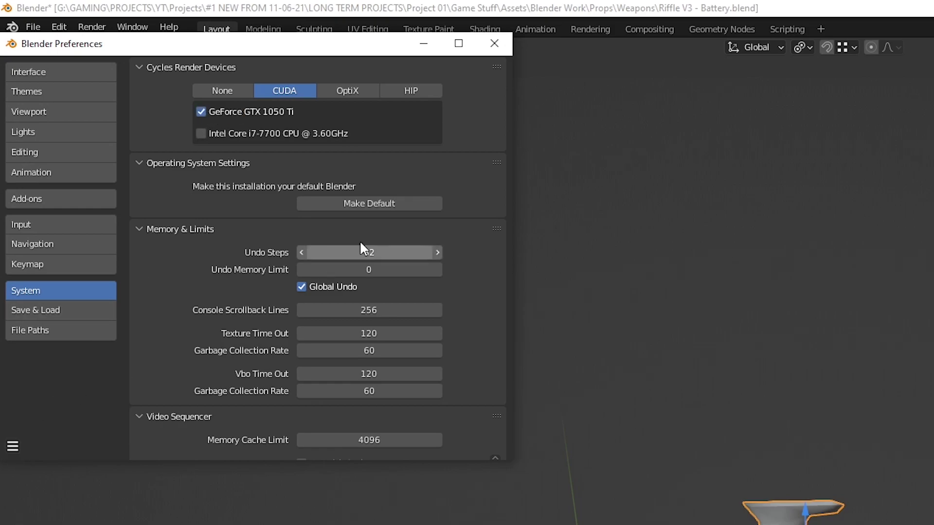
pyautogui.click(494, 43)
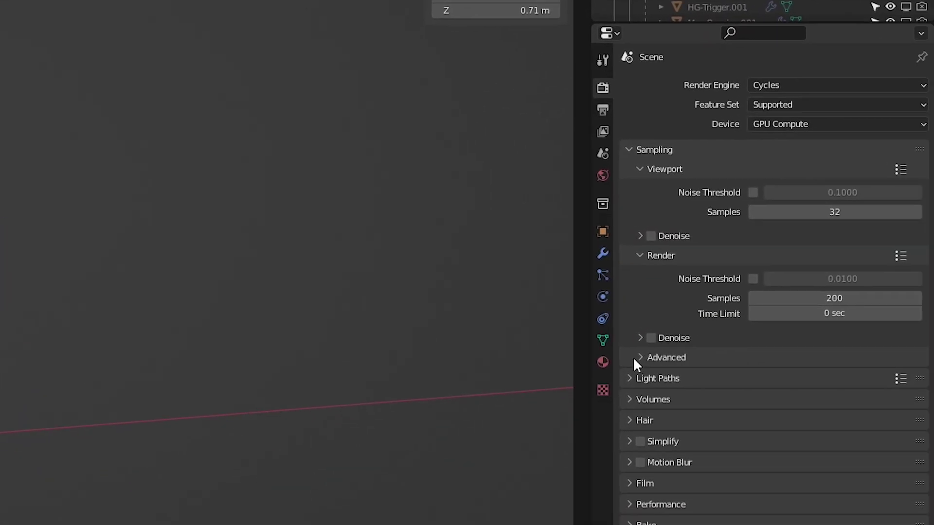
# Step: Set Performance > Memory tile size to 4096
pyautogui.click(650, 290)
pyautogui.click(638, 329)
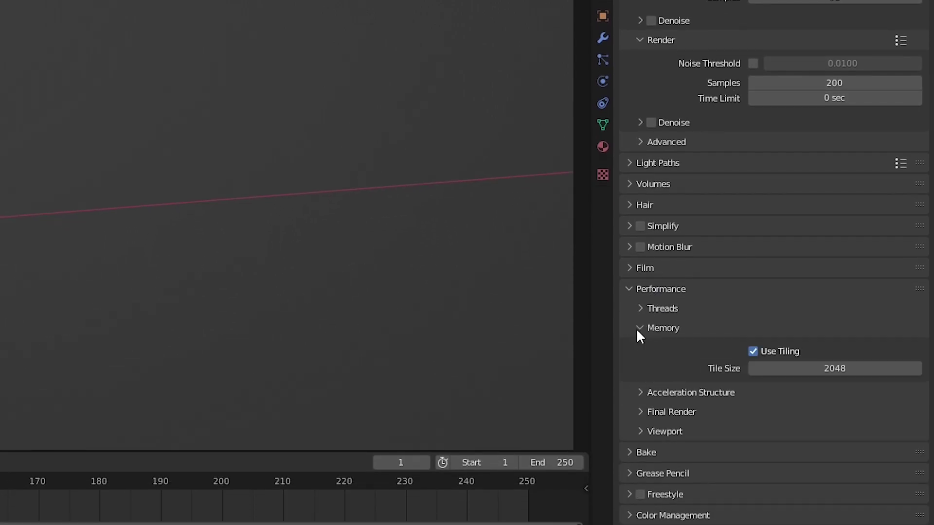
pyautogui.click(831, 369)
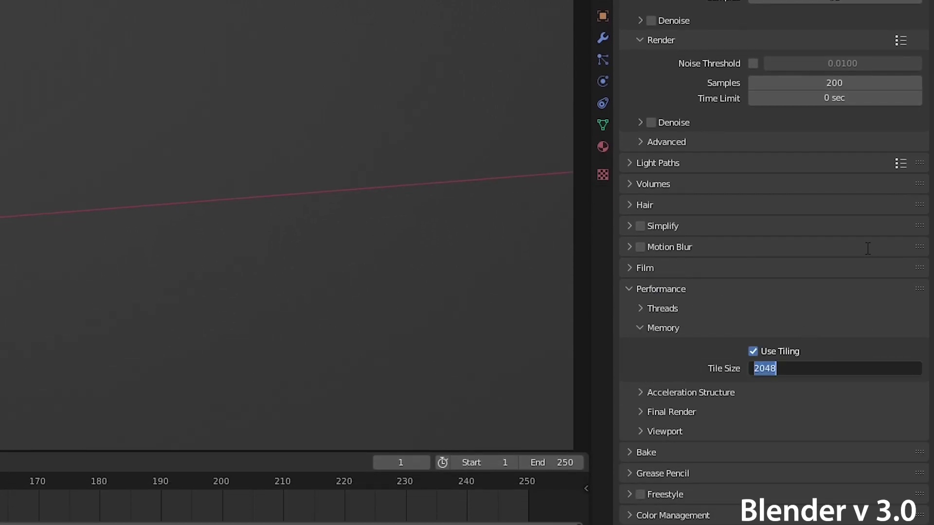
pyautogui.write('4096')
pyautogui.press('Return')
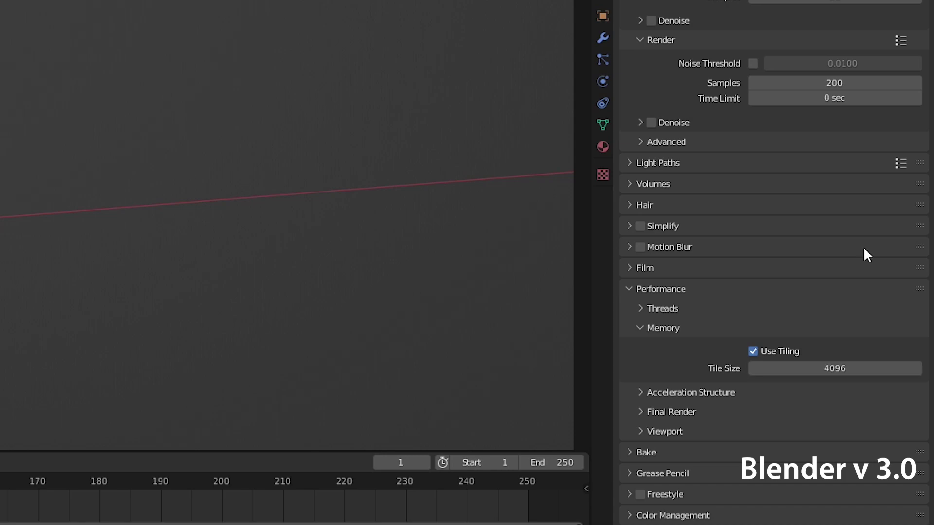
pyautogui.click(603, 109)
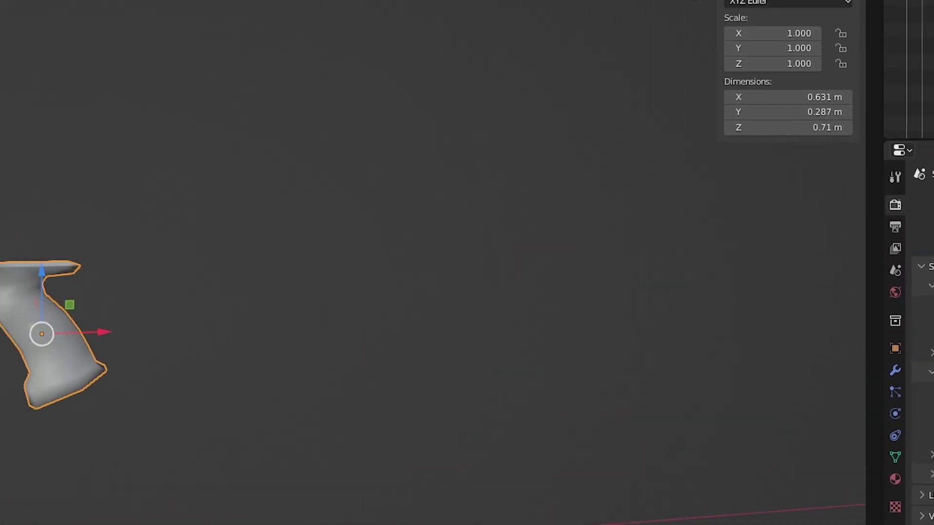
# Step: Move the Denoise node left in Compositing, then add a new material to the grip
pyautogui.click(481, 29)
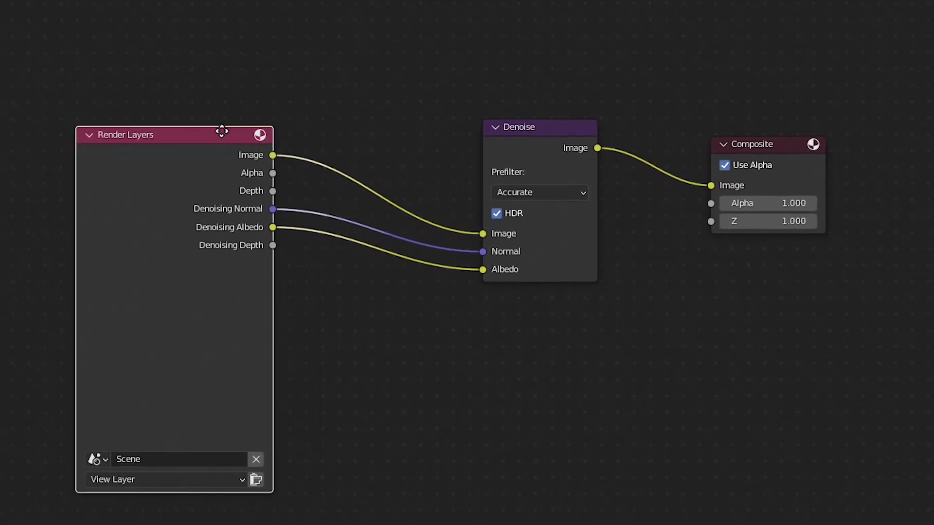
pyautogui.moveTo(541, 125); pyautogui.dragTo(475, 124)
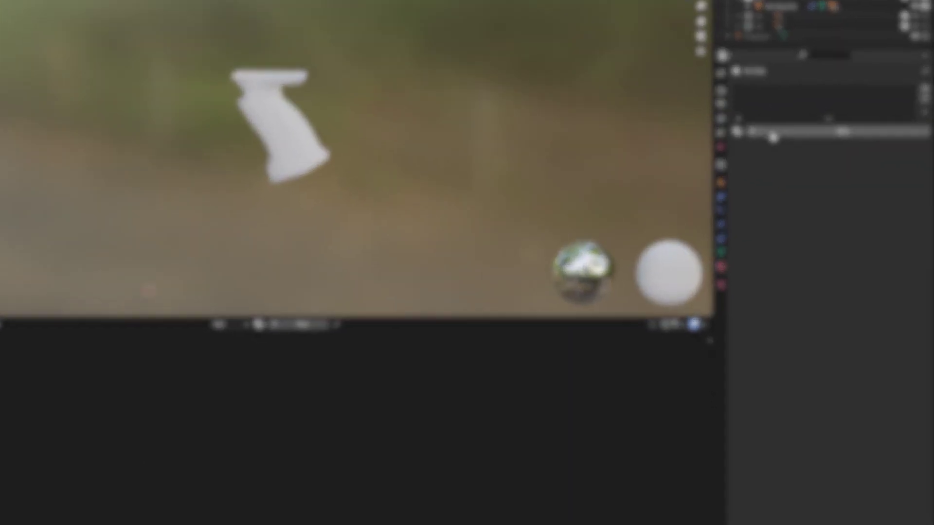
pyautogui.click(818, 166)
# Step: Rename the material BakingMaterial and add an Image Texture node to it
pyautogui.doubleClick(701, 70)
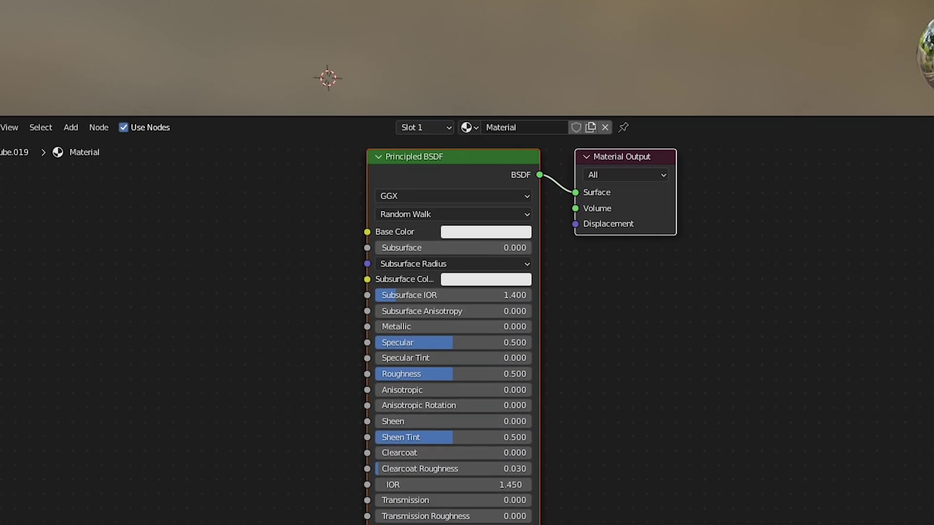
pyautogui.hotkey('shift', 'a')
pyautogui.write('imag')
pyautogui.press('Return')
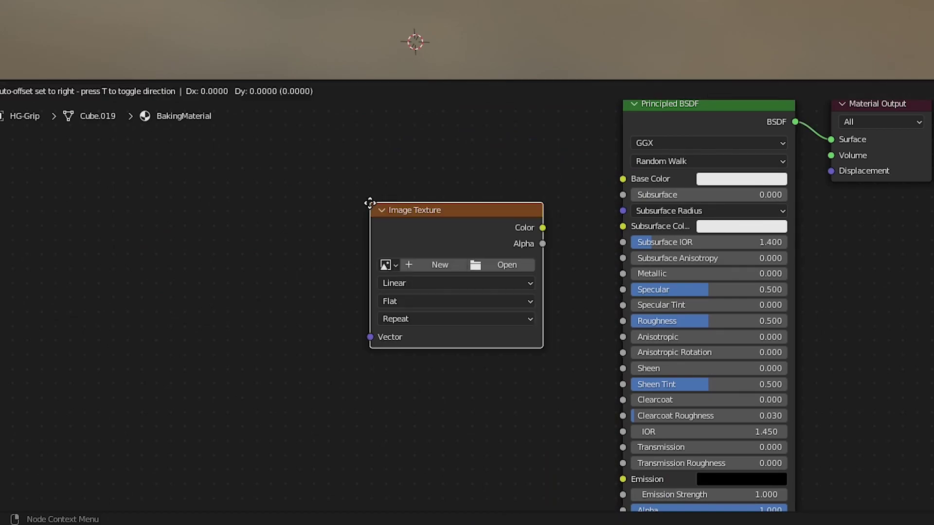
pyautogui.click(340, 204)
# Step: Create a new image for the node named HG-Grip at 4096 × 4096 px
pyautogui.click(372, 238)
pyautogui.click(408, 270)
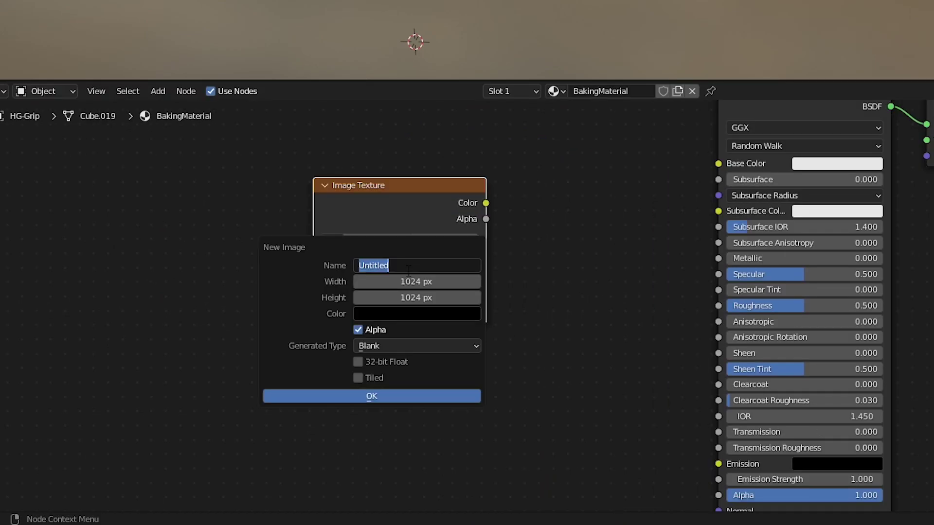
pyautogui.write('HG-Grip')
pyautogui.press('Tab')
pyautogui.write('4096')
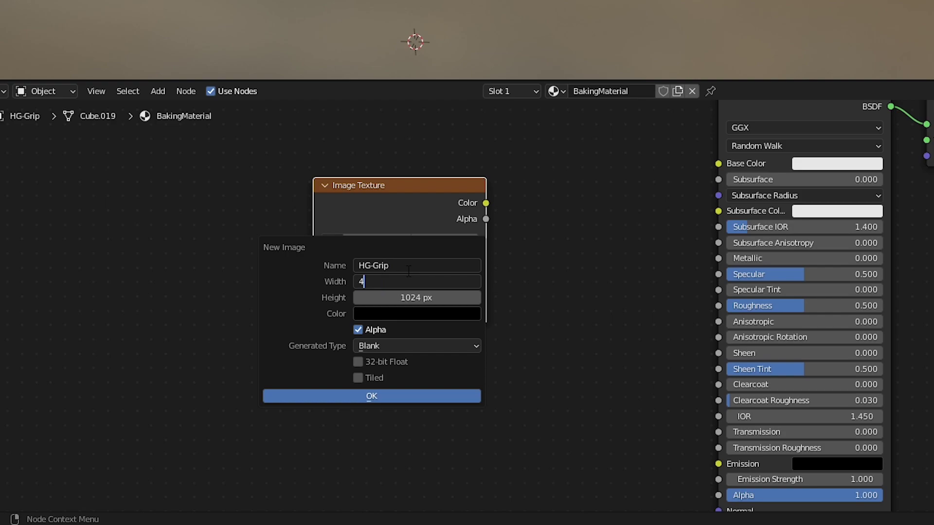
pyautogui.press('Tab')
pyautogui.write('4096')
pyautogui.press('Return')
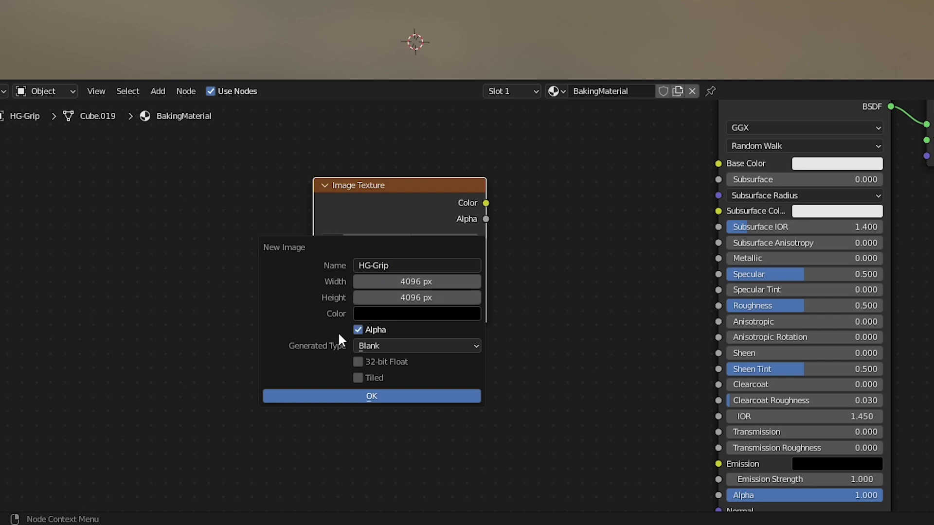
# Step: Confirm the 4096 px HG-Grip image and set the bake type to Normal
pyautogui.click(364, 394)
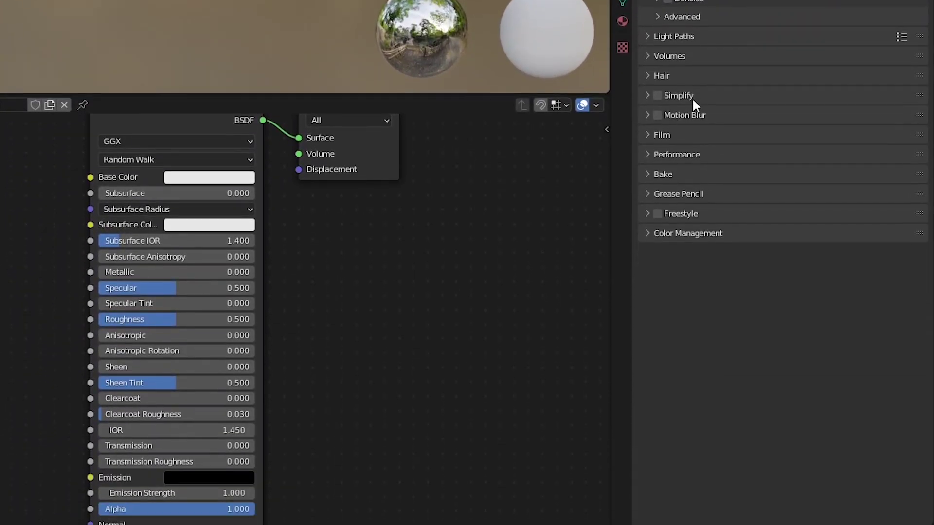
pyautogui.click(730, 174)
pyautogui.click(798, 233)
pyautogui.click(790, 311)
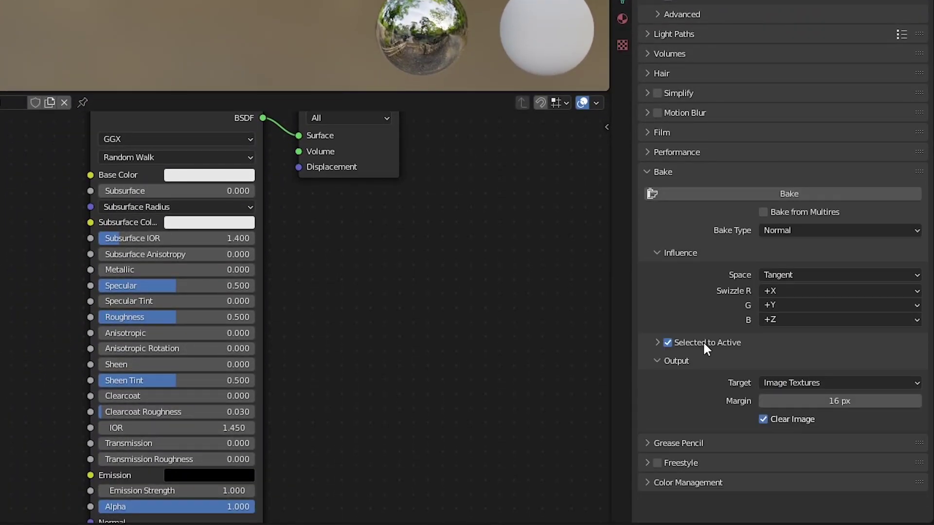
# Step: Enable Selected to Active with 0.1 m extrusion and 0.05 m max ray distance
pyautogui.click(704, 344)
pyautogui.scroll(-2, 778, 355)
pyautogui.click(857, 351)
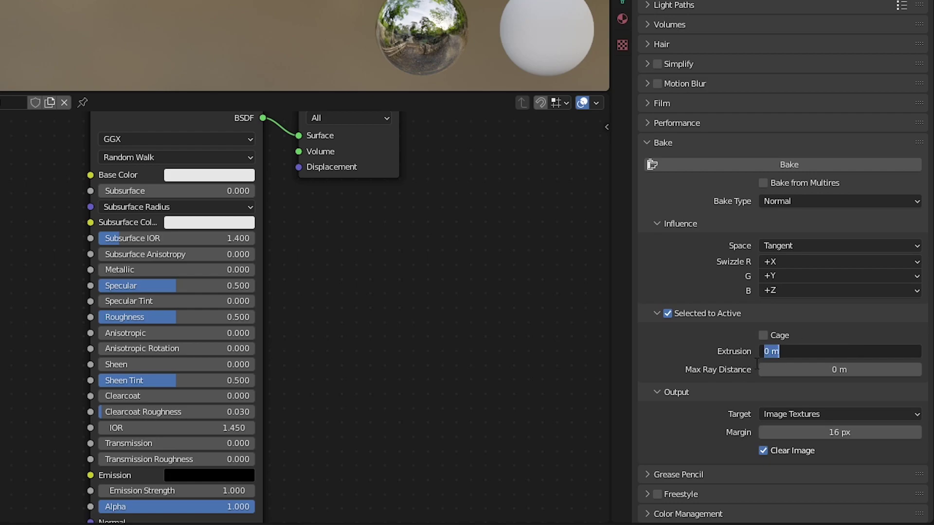
pyautogui.click(808, 371)
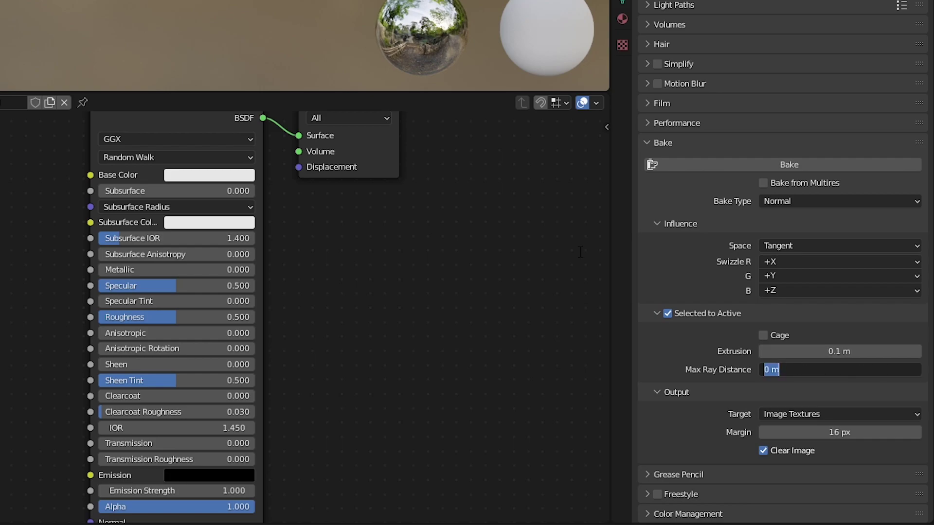
pyautogui.press('Return')
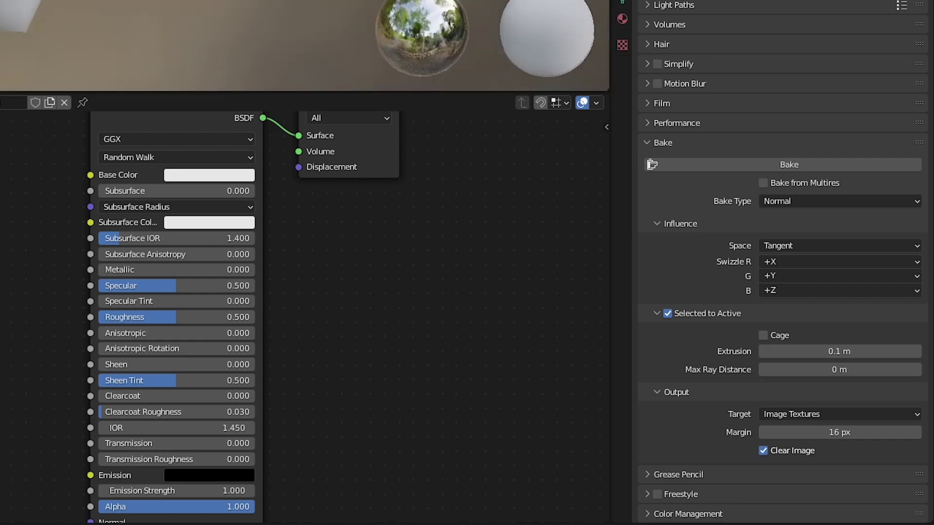
pyautogui.click(841, 369)
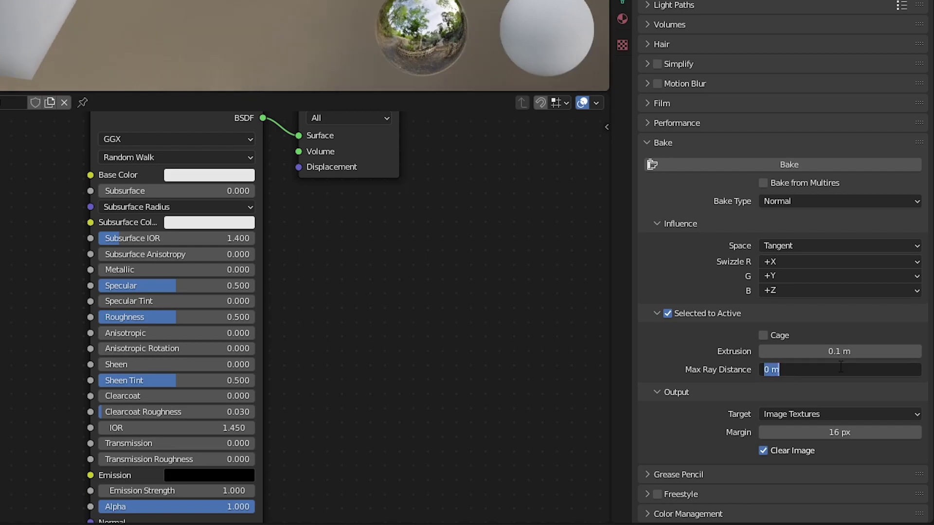
pyautogui.write('0.05')
pyautogui.press('Return')
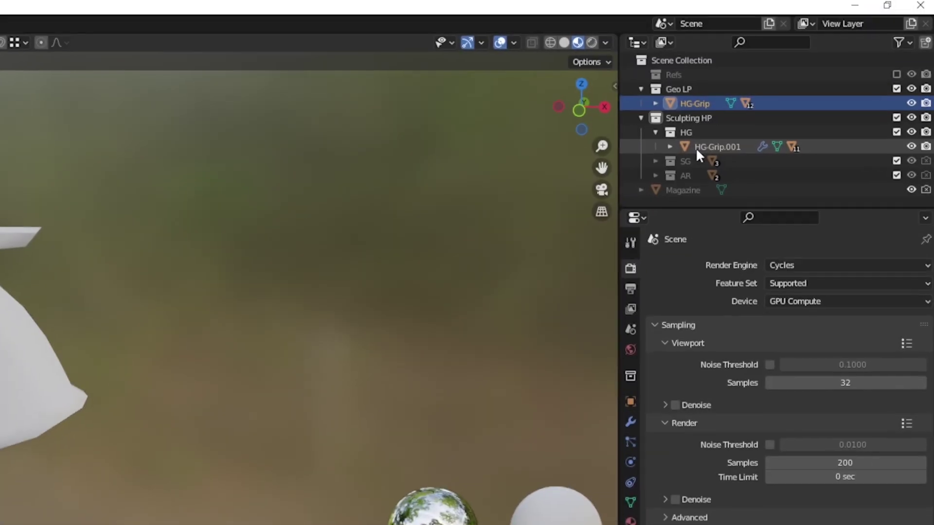
# Step: Bake high-poly HG-Grip.001 onto active HG-Grip and save the resulting normal map image
pyautogui.click(695, 147)
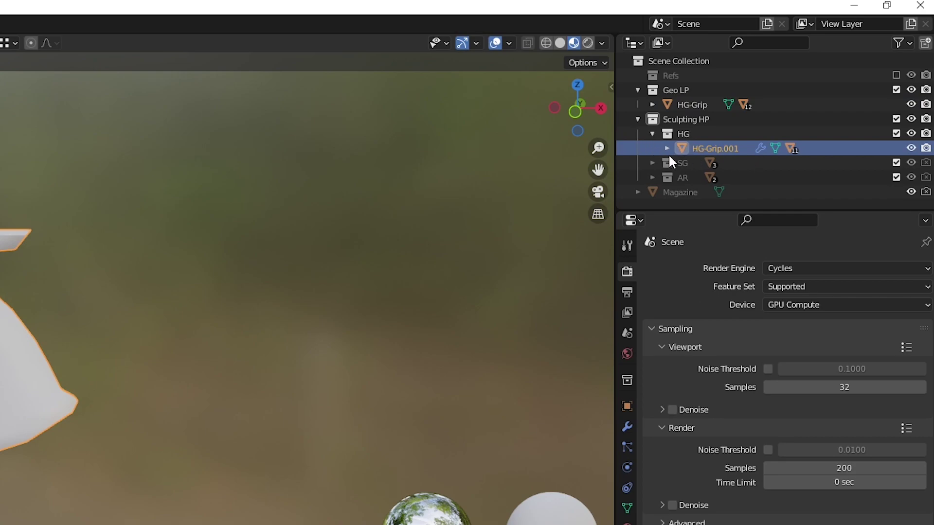
pyautogui.keyDown('ctrl'); pyautogui.click(689, 101); pyautogui.keyUp('ctrl')
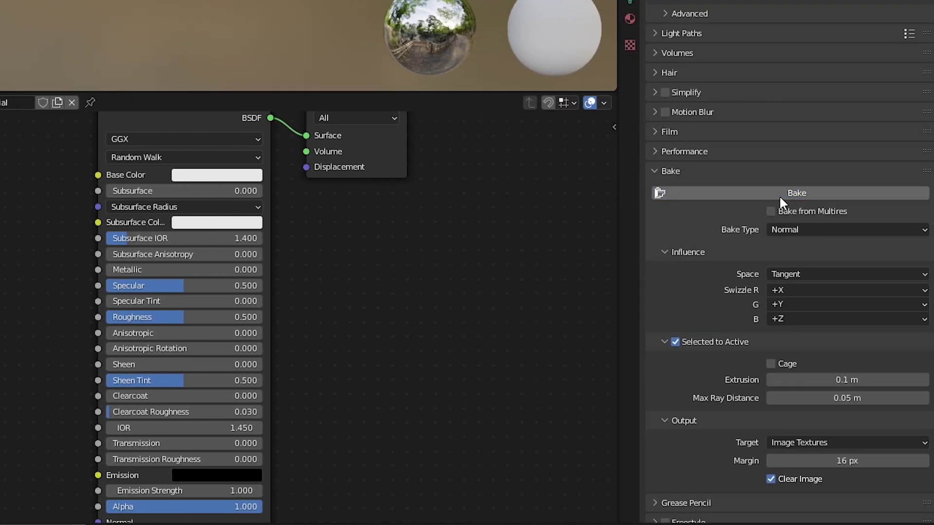
pyautogui.click(779, 195)
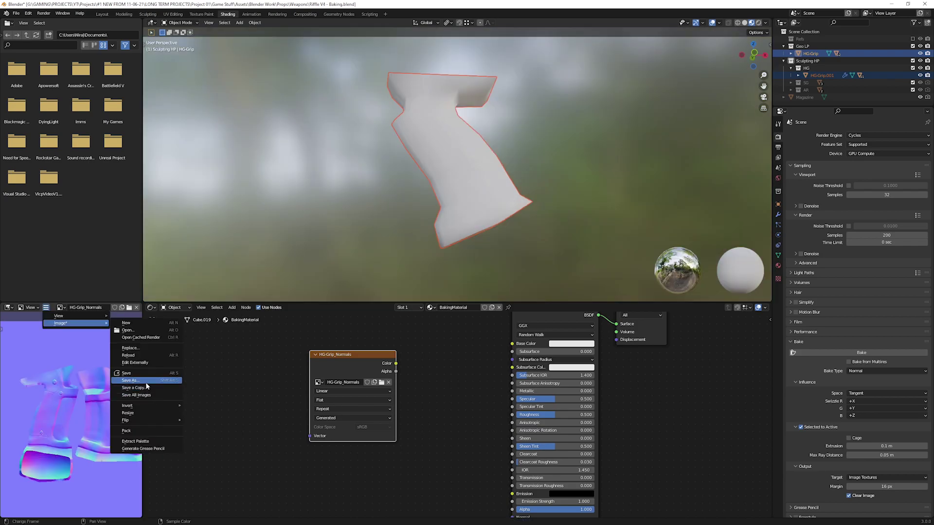
pyautogui.click(145, 382)
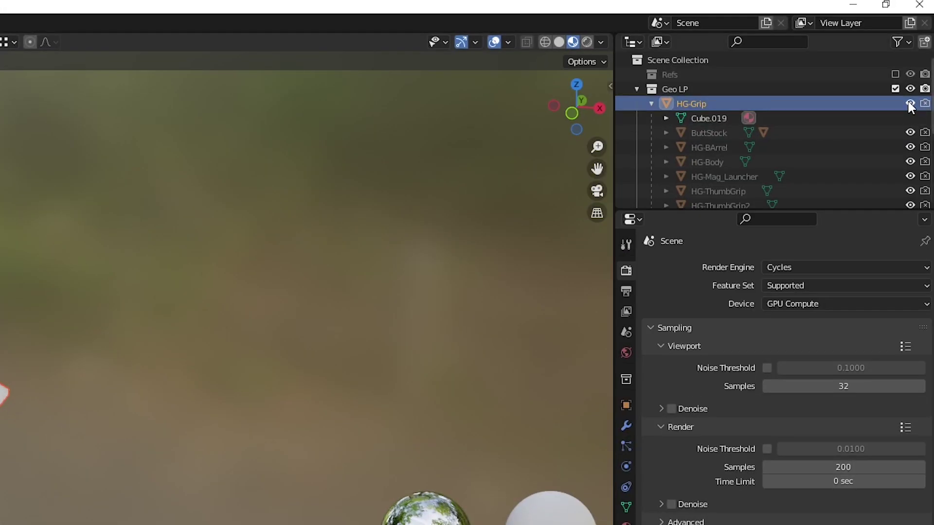
# Step: Hide the grip, show the low-poly ButtStock and assign it BakingMaterial
pyautogui.click(923, 132)
pyautogui.click(926, 105)
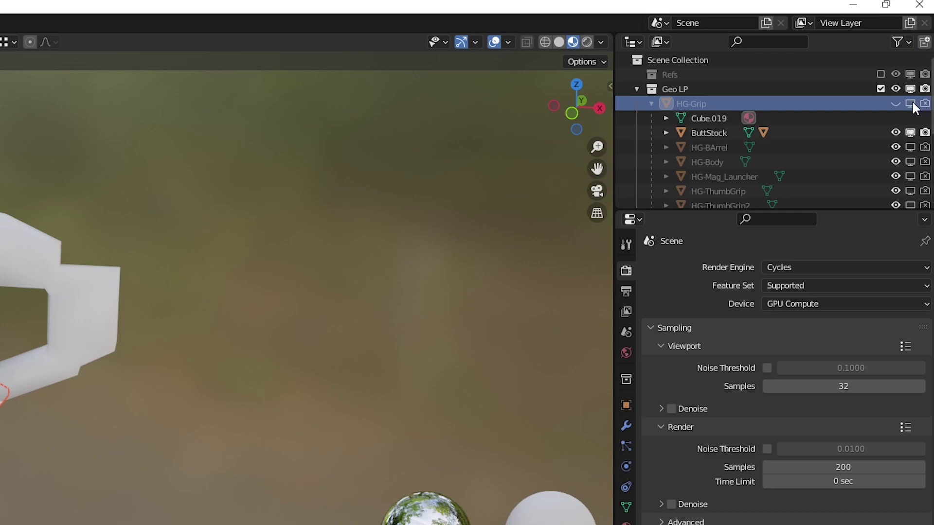
pyautogui.click(708, 132)
pyautogui.click(627, 524)
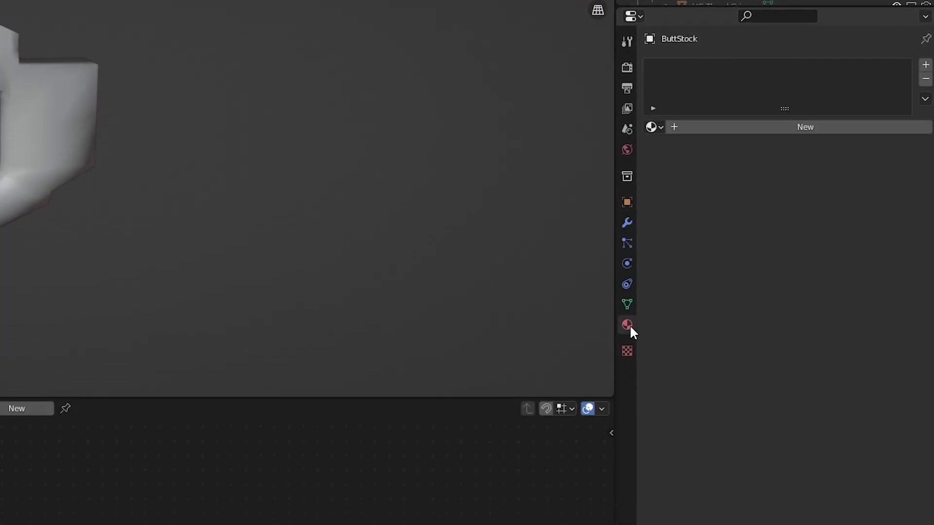
pyautogui.click(652, 127)
pyautogui.click(730, 148)
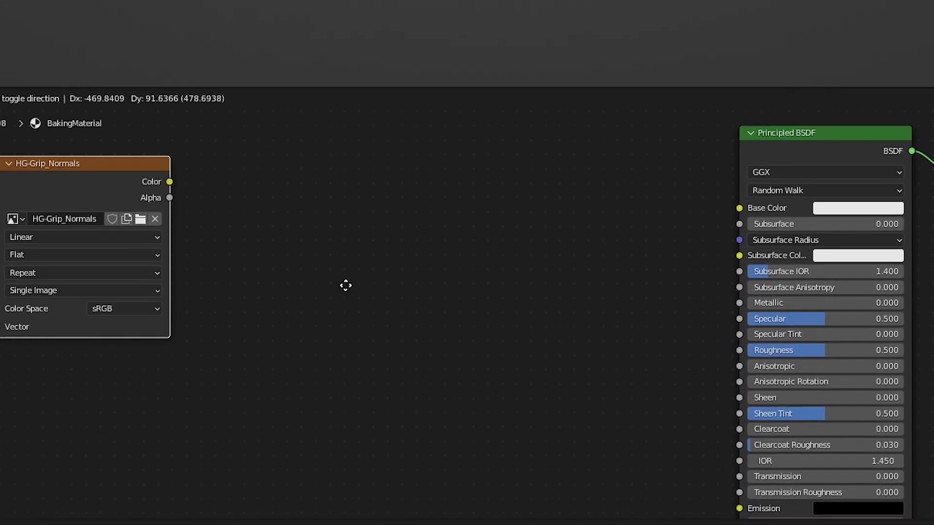
# Step: Give the Image Texture node a new image named Buttstock_Normals
pyautogui.click(554, 328)
pyautogui.click(349, 271)
pyautogui.moveTo(343, 273); pyautogui.dragTo(531, 222, button='middle')
pyautogui.click(452, 219)
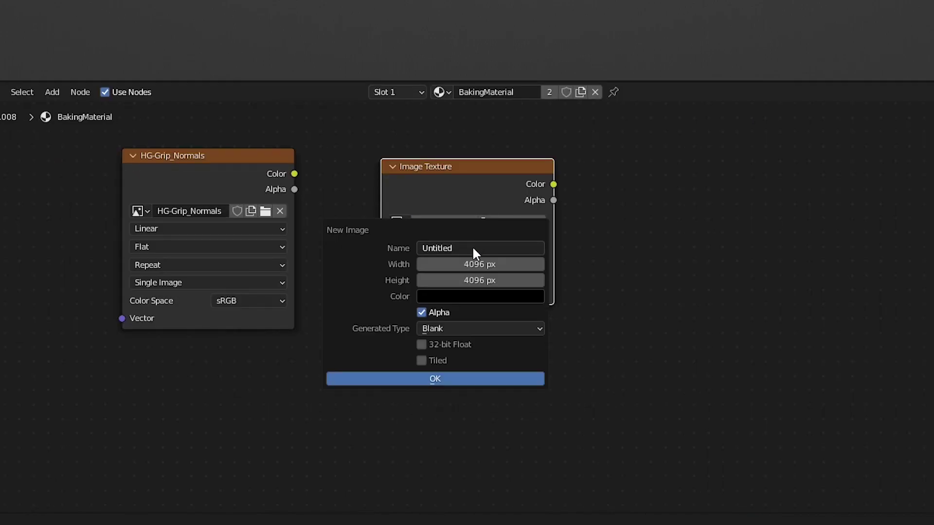
pyautogui.click(473, 248)
pyautogui.write('Buttstock_Normals')
pyautogui.press('Return')
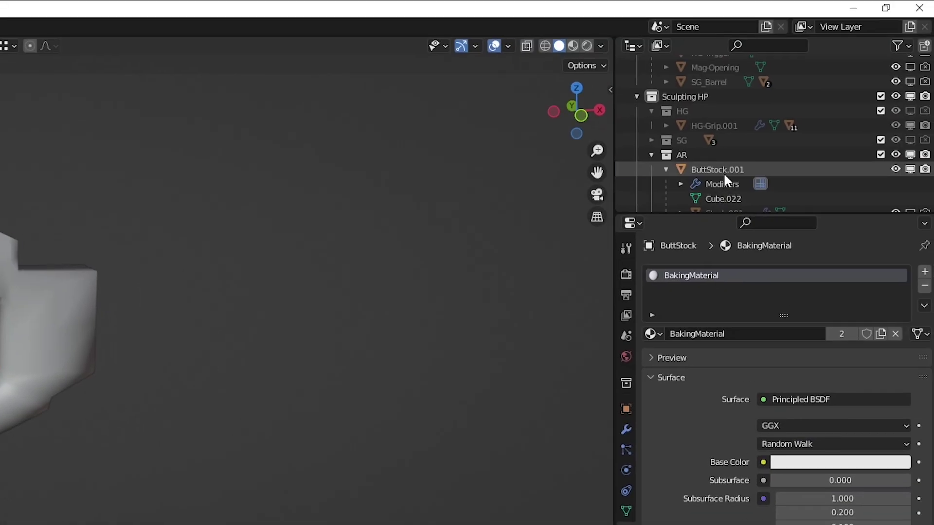
# Step: Bake high-poly ButtStock normals onto the low-poly ButtStock, save the image, and hide the buttstock
pyautogui.click(723, 172)
pyautogui.scroll(5, 705, 133)
pyautogui.click(706, 136)
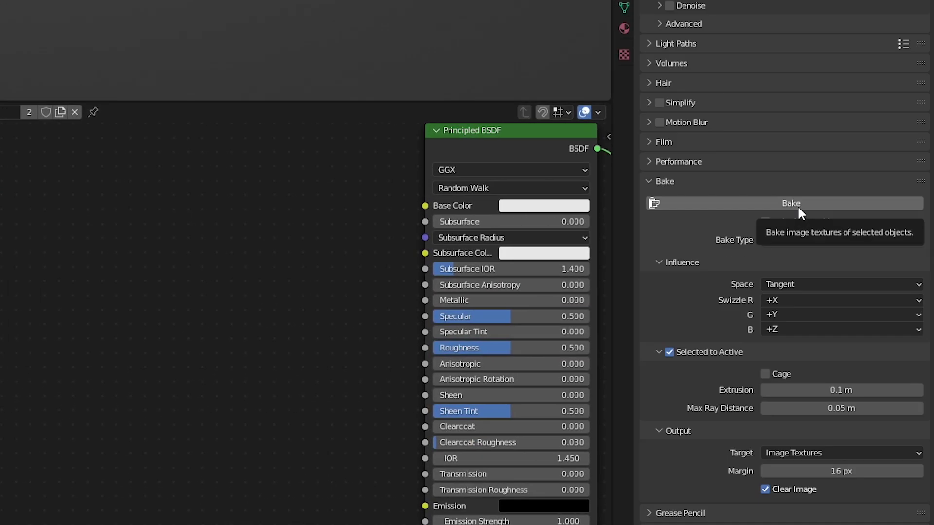
pyautogui.click(798, 204)
pyautogui.click(159, 380)
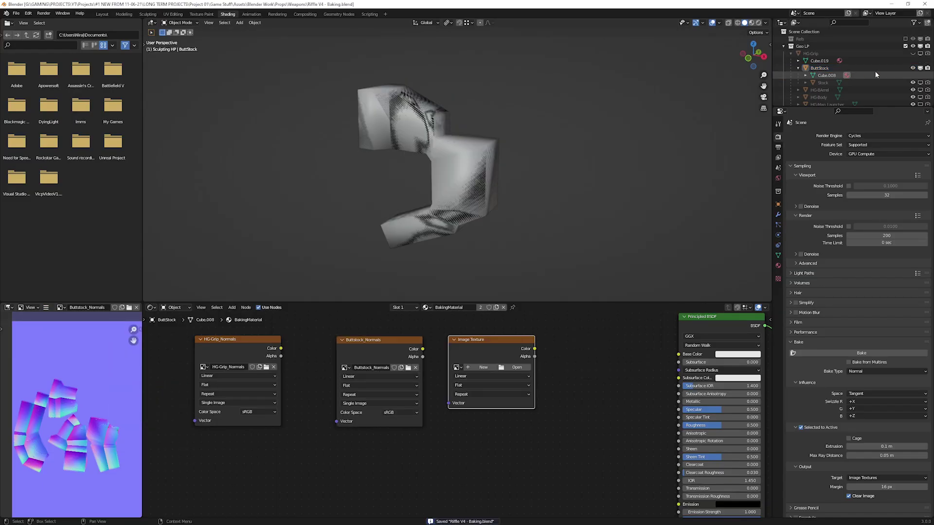
pyautogui.click(928, 85)
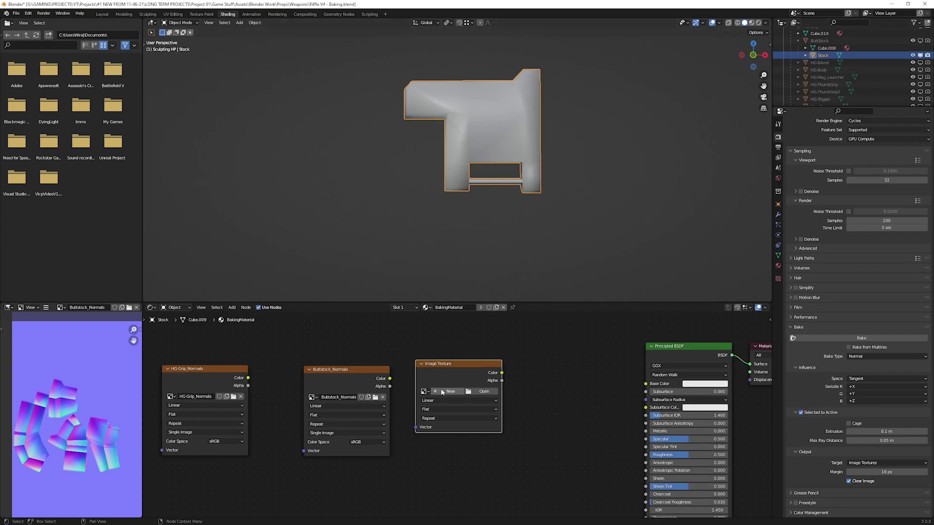
pyautogui.click(450, 389)
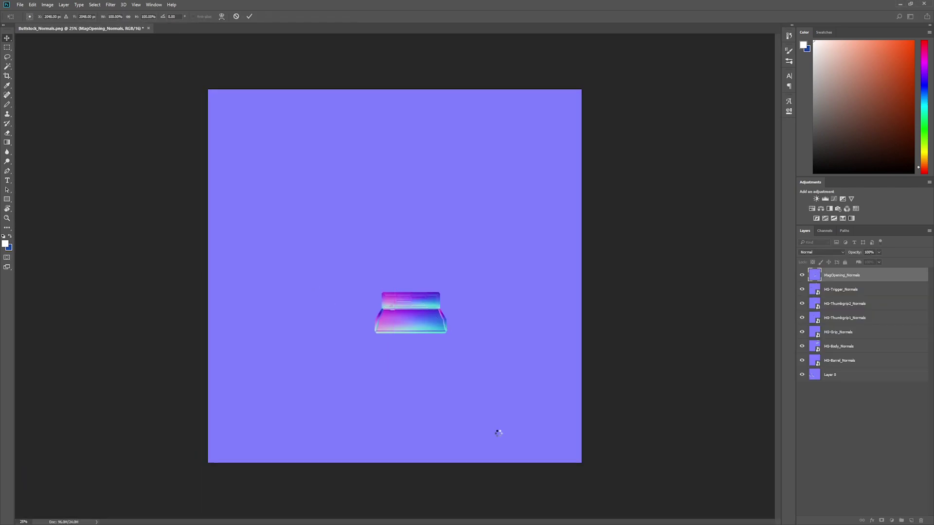
# Step: Place the new Stock normal map layers into the PSD, aligned with the canvas
pyautogui.press('Return')
pyautogui.press('Return')
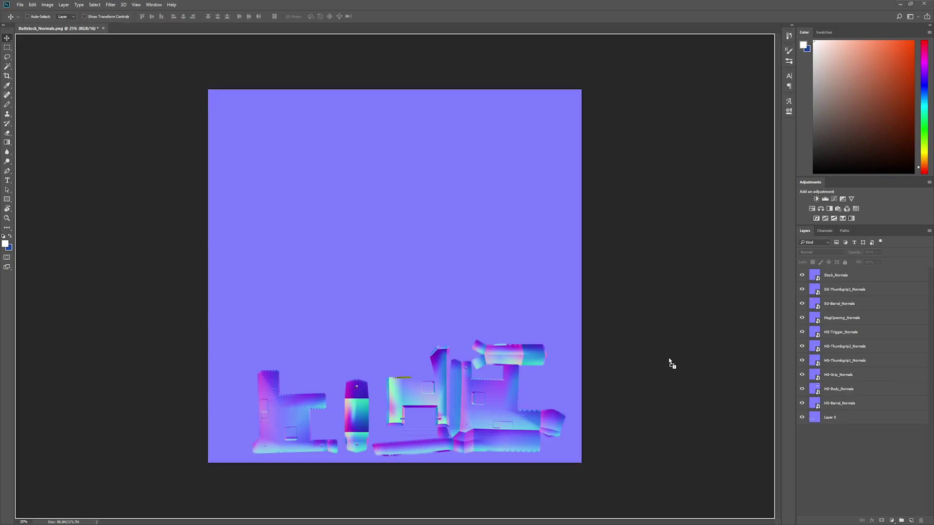
pyautogui.moveTo(671, 363); pyautogui.dragTo(582, 351)
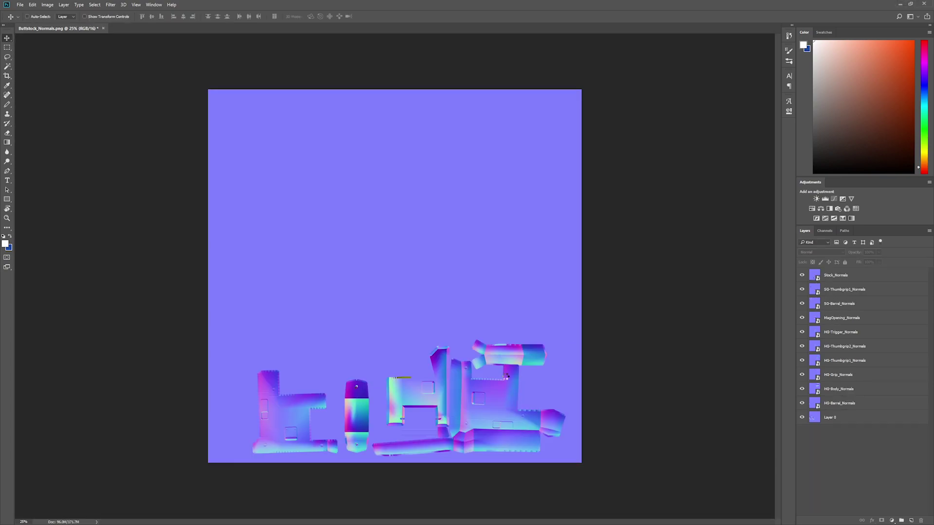
pyautogui.moveTo(518, 401); pyautogui.dragTo(334, 328)
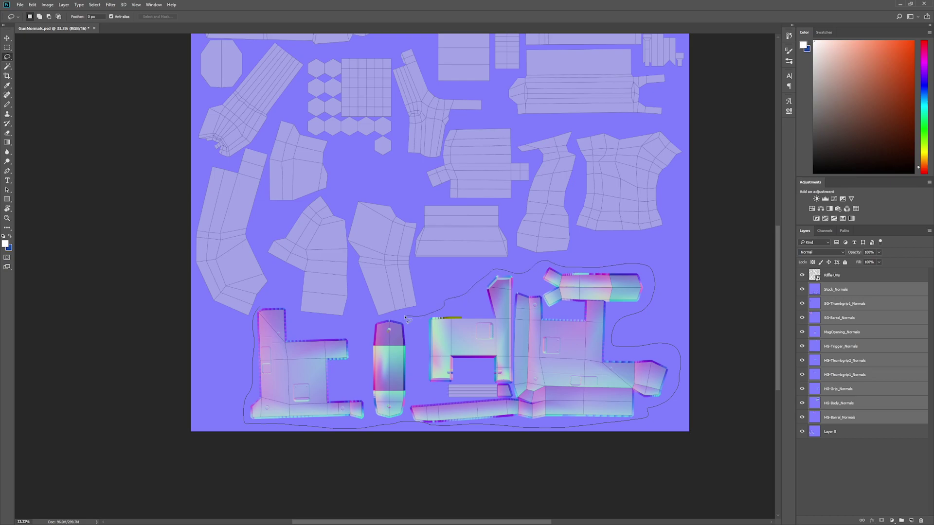
# Step: Delete pixels outside the stock normal islands and save the file as GunNormals
pyautogui.moveTo(264, 308); pyautogui.dragTo(262, 310)
pyautogui.rightClick(379, 346)
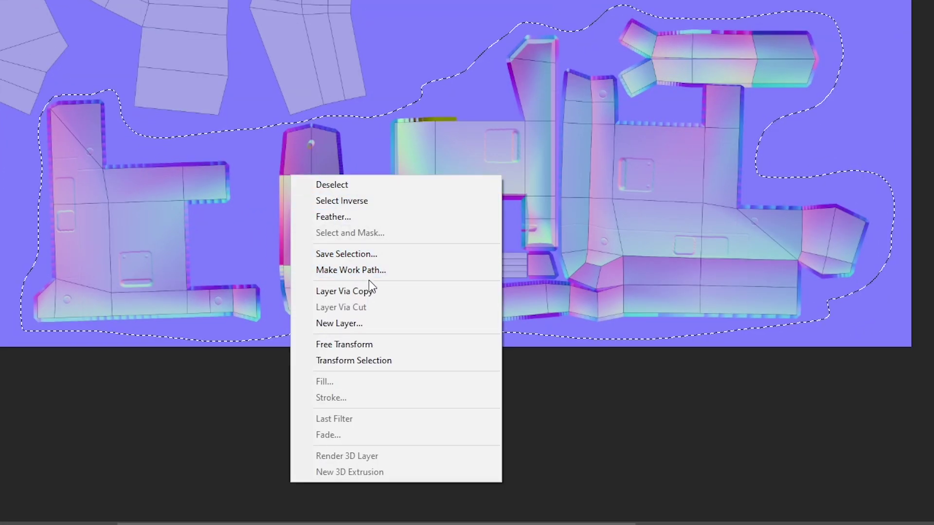
pyautogui.click(377, 204)
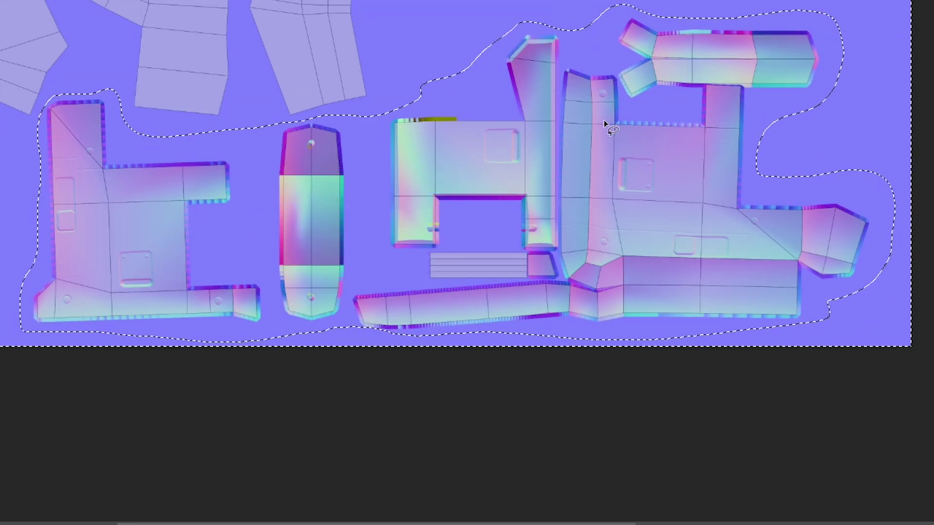
pyautogui.press('Delete')
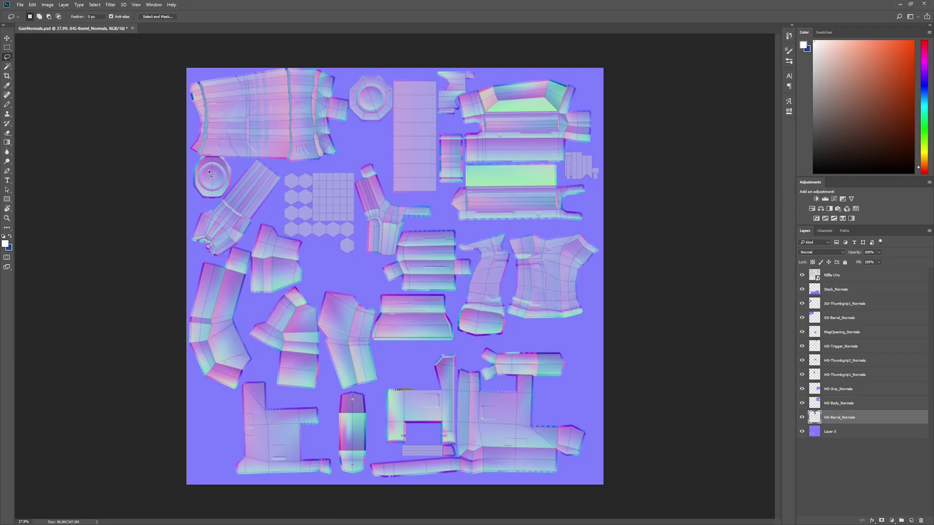
pyautogui.press('v')
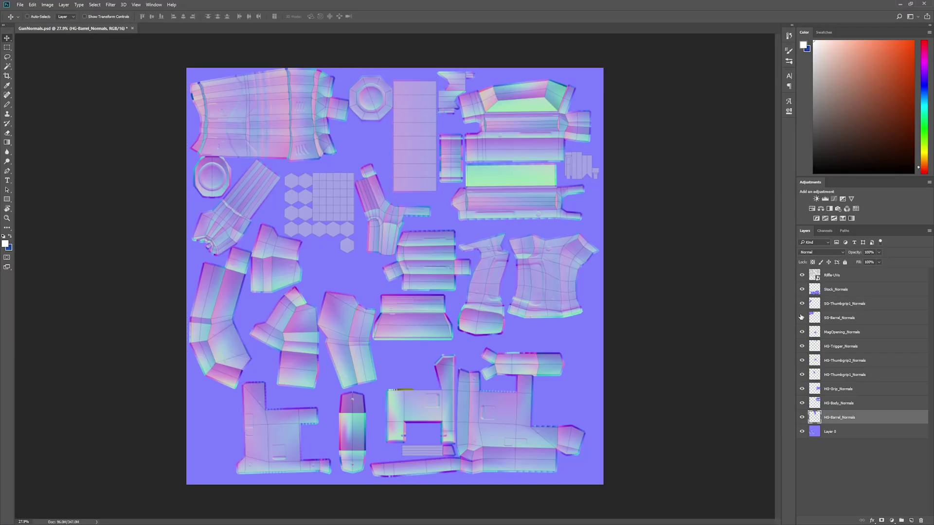
pyautogui.hotkey('ctrl', 'shift', 's')
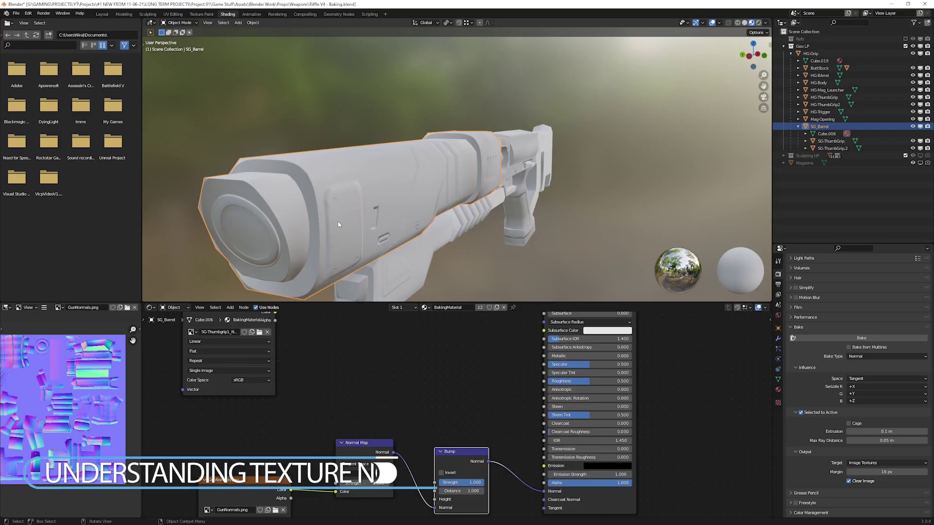
# Step: Maximize the node editor, box-select both node groups, and collapse the Principled BSDF nodes
pyautogui.moveTo(337, 221); pyautogui.dragTo(512, 207, button='middle')
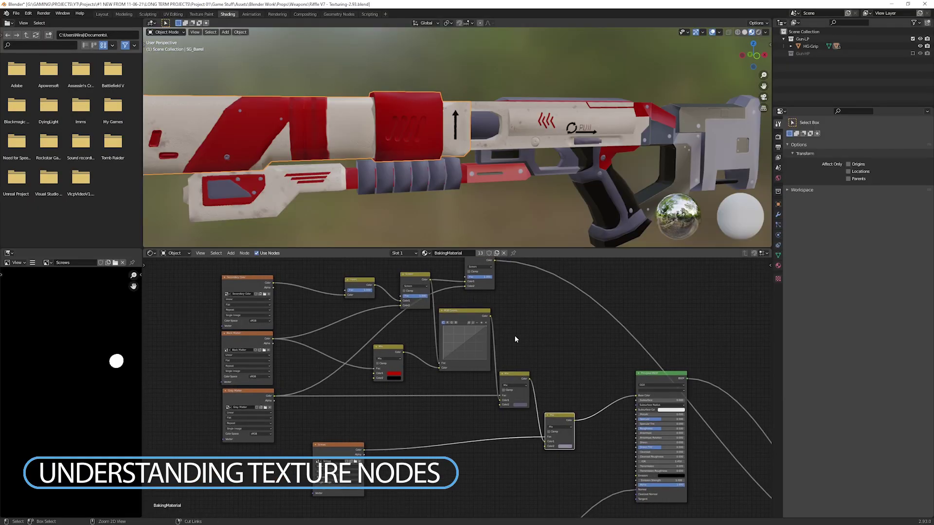
pyautogui.hotkey('ctrl', 'space')
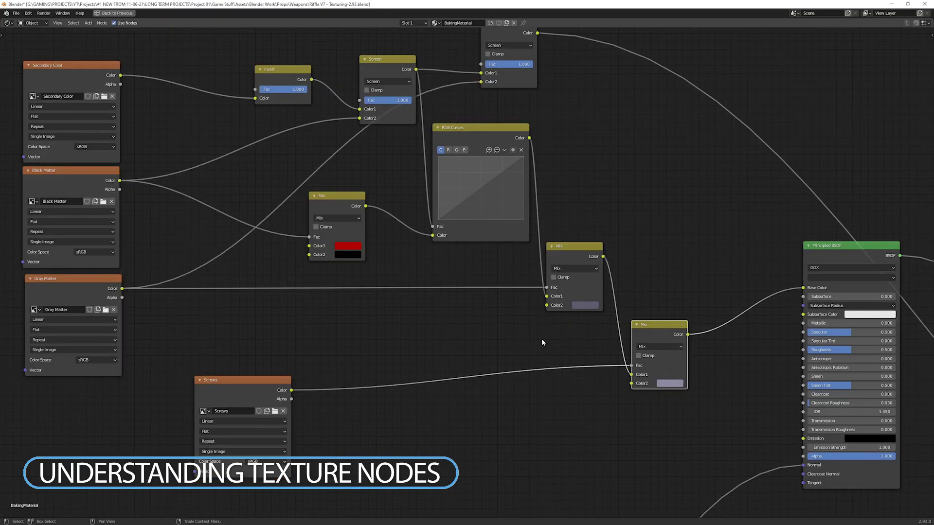
pyautogui.scroll(-4, 542, 339)
pyautogui.scroll(-5, 461, 420)
pyautogui.moveTo(438, 236); pyautogui.dragTo(119, 478)
pyautogui.scroll(-5, 341, 341)
pyautogui.moveTo(670, 281)
pyautogui.mouseDown()
pyautogui.moveTo(613, 314)
pyautogui.moveTo(382, 518)
pyautogui.mouseUp()
pyautogui.moveTo(460, 334); pyautogui.dragTo(448, 380, button='middle')
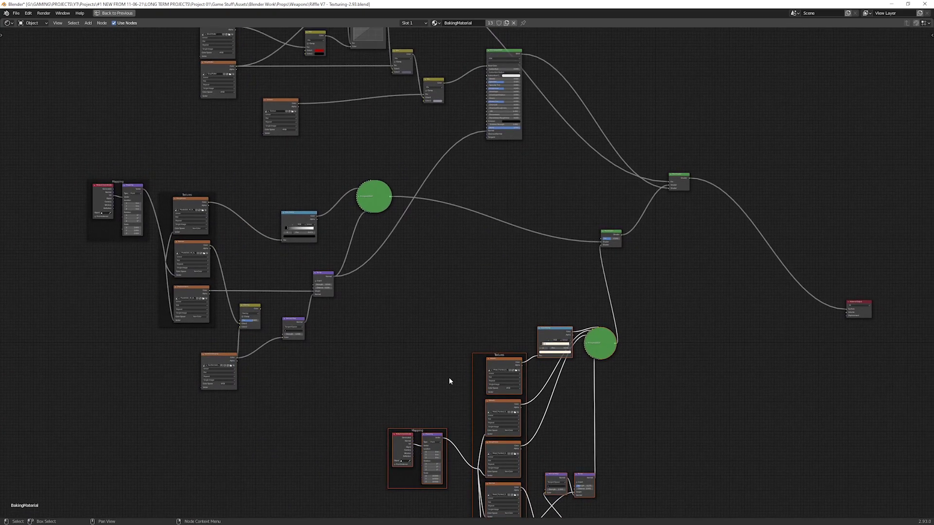
pyautogui.scroll(3, 401, 179)
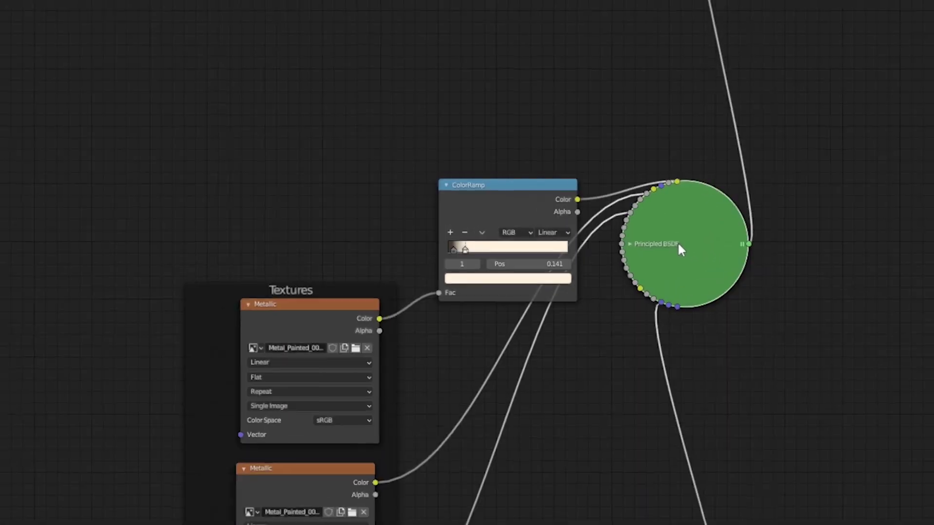
pyautogui.click(645, 242)
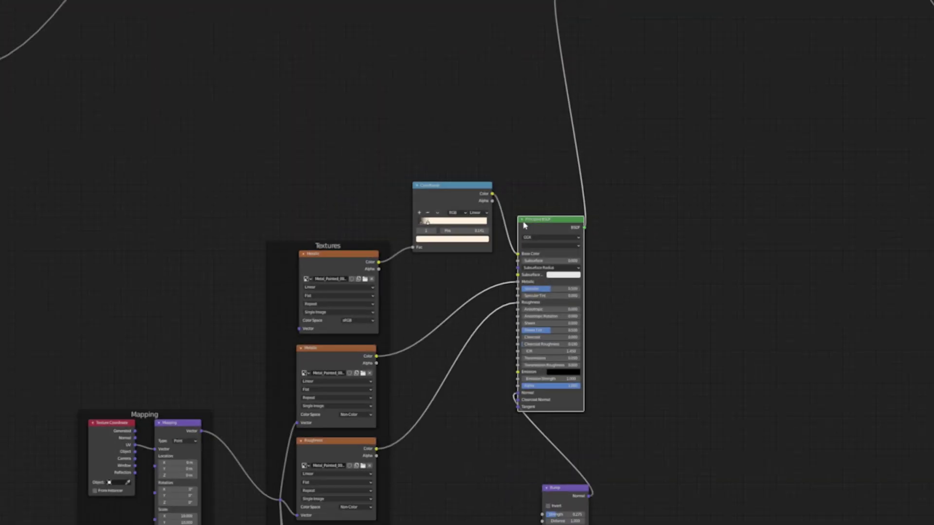
pyautogui.press('h')
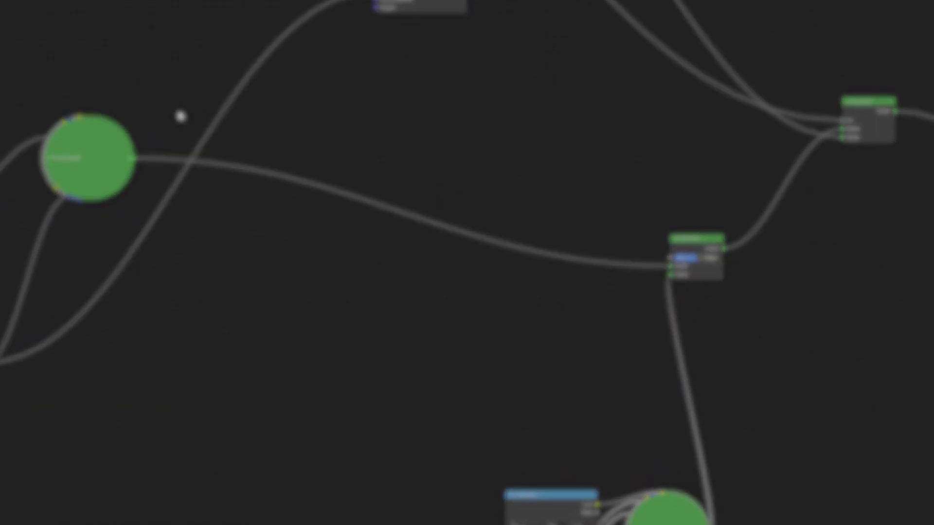
# Step: Pan through the node tree to bring the Mix Shader and nearby nodes into view
pyautogui.moveTo(468, 278); pyautogui.dragTo(258, 340, button='middle')
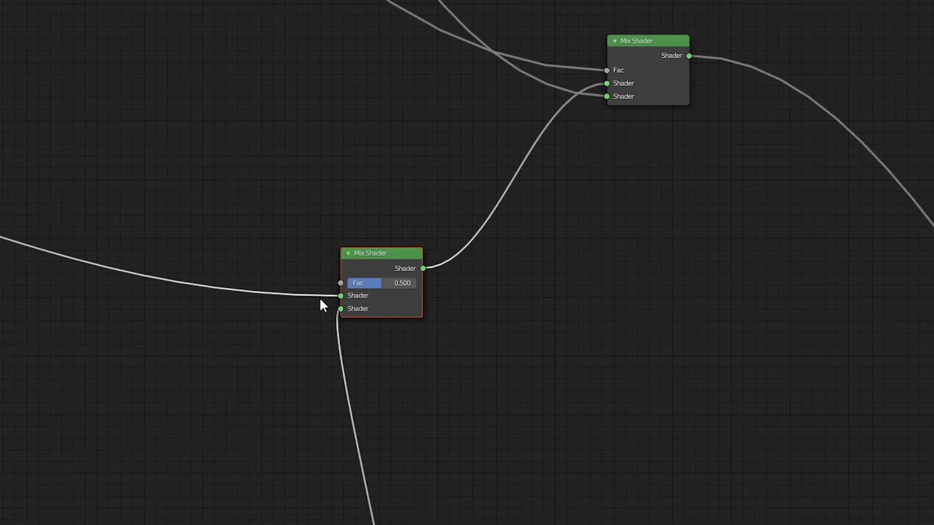
pyautogui.click(323, 305)
pyautogui.press('Return')
pyautogui.moveTo(437, 272); pyautogui.dragTo(924, 316, button='middle')
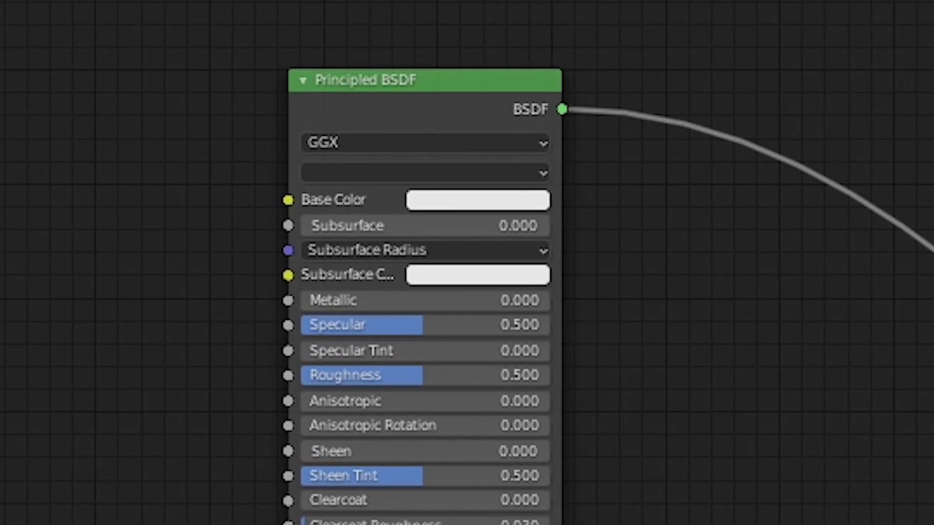
# Step: Move Secondary Color aside and shift the Black Matter, Gray Matter and Screws nodes far left
pyautogui.moveTo(280, 206); pyautogui.dragTo(285, 210)
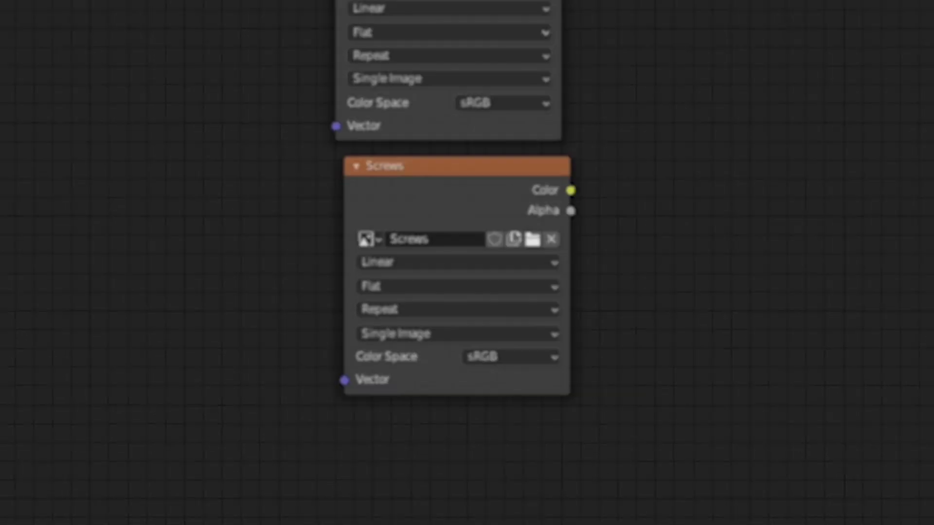
pyautogui.moveTo(285, 210); pyautogui.dragTo(286, 209)
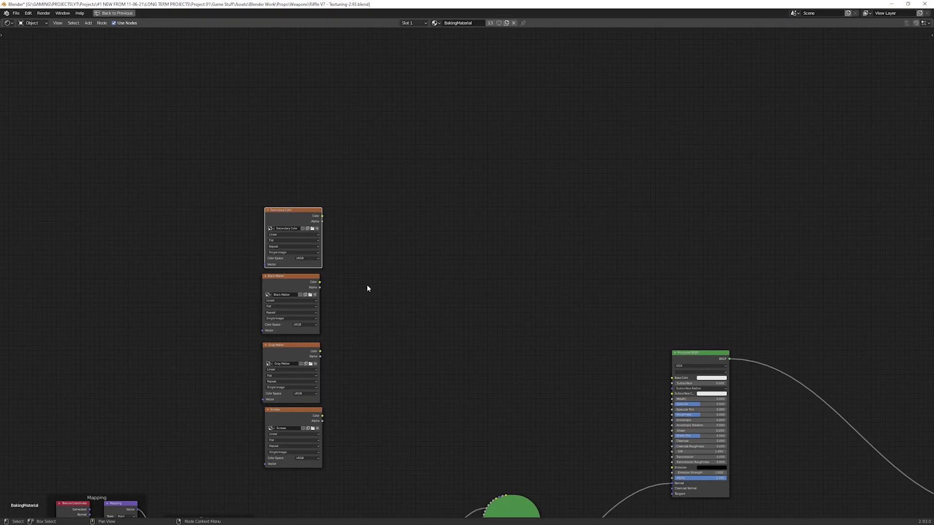
pyautogui.moveTo(368, 285); pyautogui.dragTo(245, 492)
pyautogui.moveTo(300, 300); pyautogui.dragTo(924, 270)
pyautogui.hotkey('ctrl', 'space')
# Step: Link Secondary Color to Base Color and the Mix Shader factor, and add an Invert node
pyautogui.moveTo(180, 336); pyautogui.dragTo(356, 425)
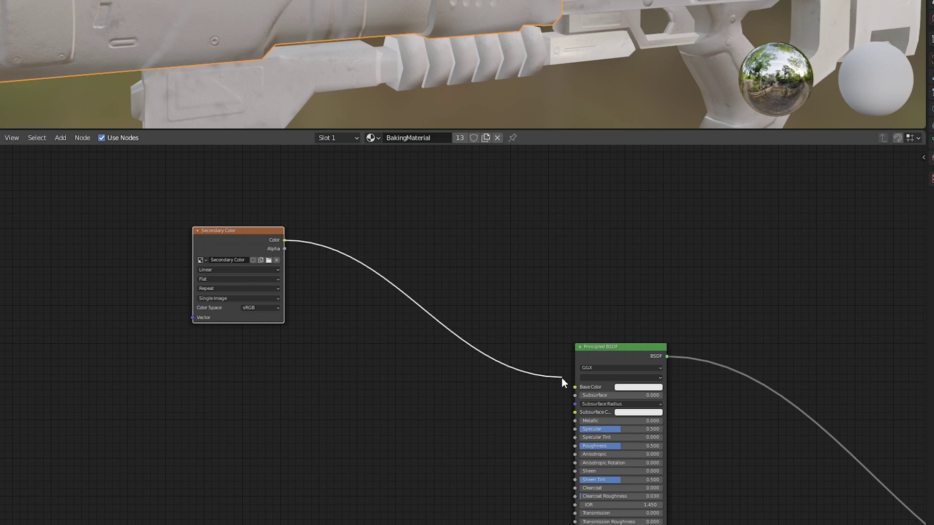
pyautogui.moveTo(562, 378); pyautogui.dragTo(573, 388)
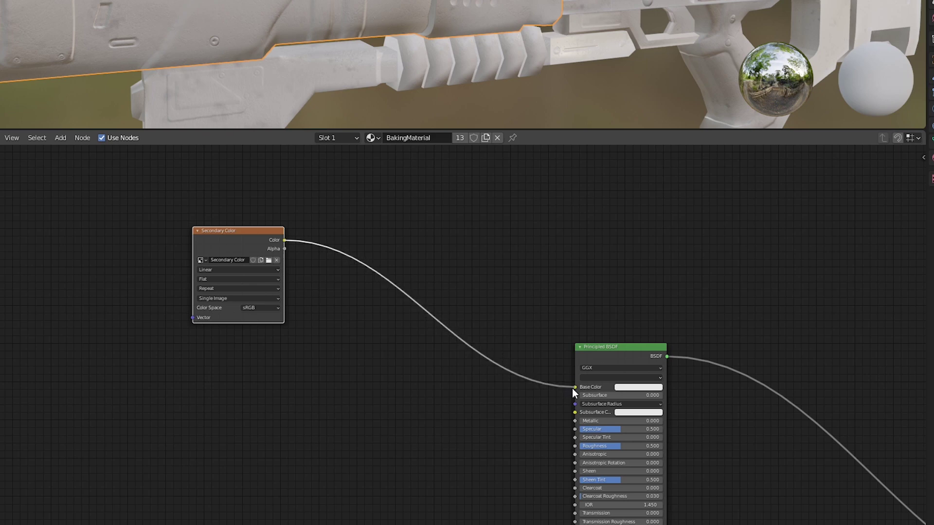
pyautogui.scroll(-2, 195, 219)
pyautogui.moveTo(207, 257); pyautogui.dragTo(820, 506)
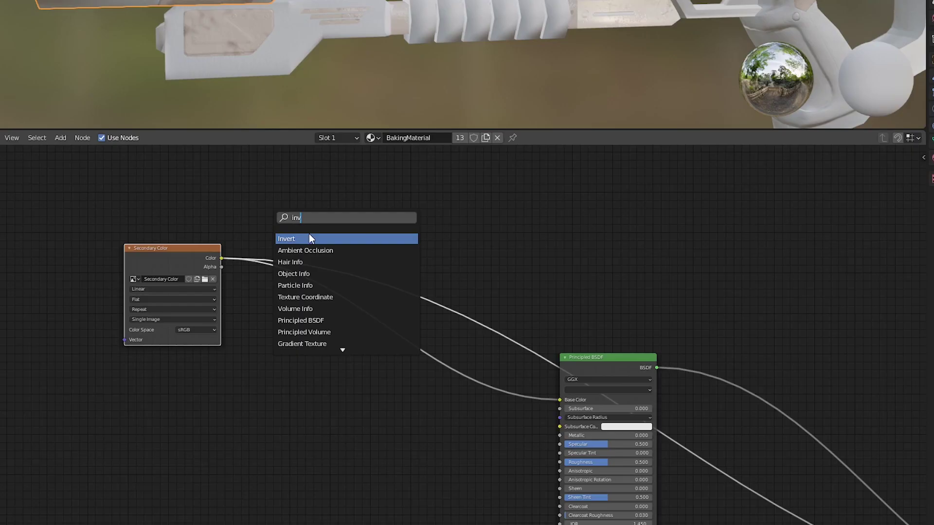
pyautogui.press('Return')
pyautogui.click(753, 483)
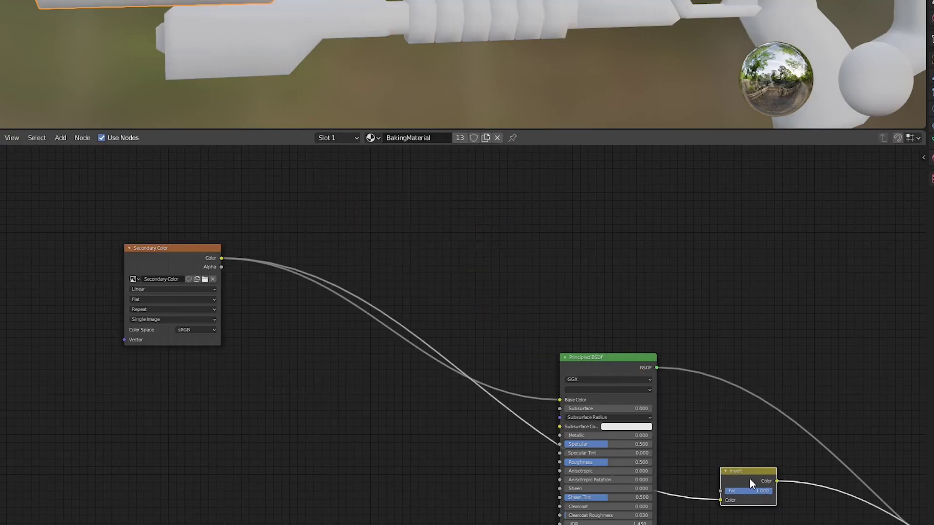
pyautogui.moveTo(753, 483); pyautogui.dragTo(341, 228)
# Step: Add a MixRGB node with red Color1 and black Color2, its factor driven by Black Matter
pyautogui.hotkey('shift', 'a')
pyautogui.write('mix')
pyautogui.press('Return')
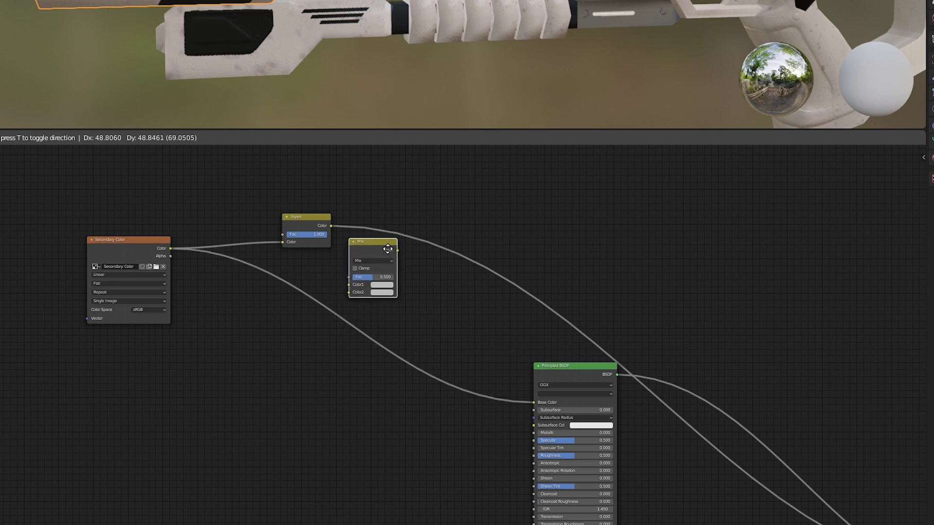
pyautogui.click(302, 351)
pyautogui.scroll(2, 301, 350)
pyautogui.click(411, 381)
pyautogui.moveTo(448, 302); pyautogui.dragTo(434, 328)
pyautogui.click(414, 394)
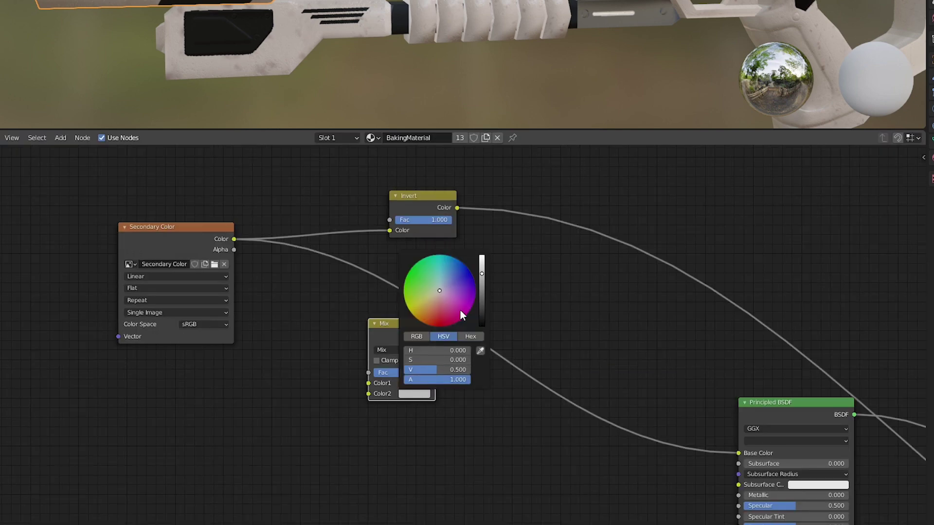
pyautogui.moveTo(482, 283); pyautogui.dragTo(477, 328)
pyautogui.moveTo(259, 338); pyautogui.dragTo(360, 325)
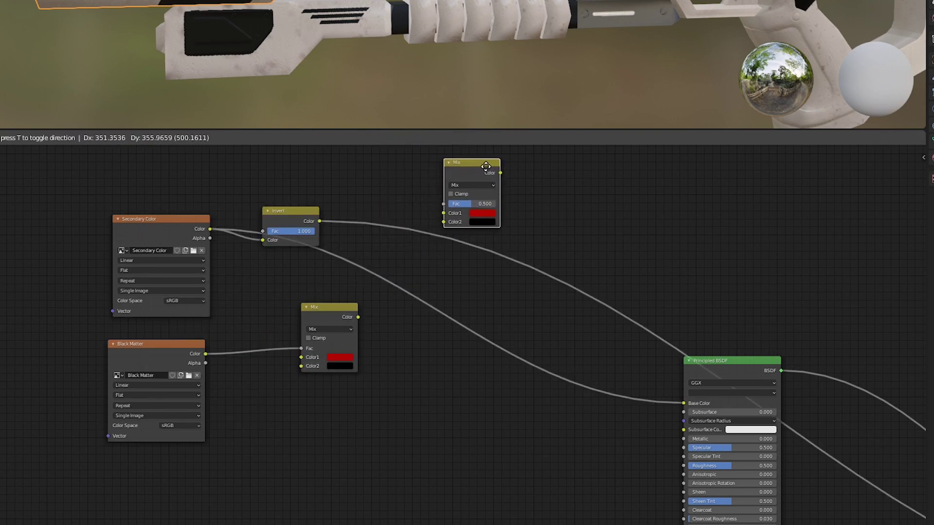
pyautogui.click(483, 187)
# Step: Set the upper mix to Screen, combining the Invert output with Black Matter
pyautogui.click(482, 184)
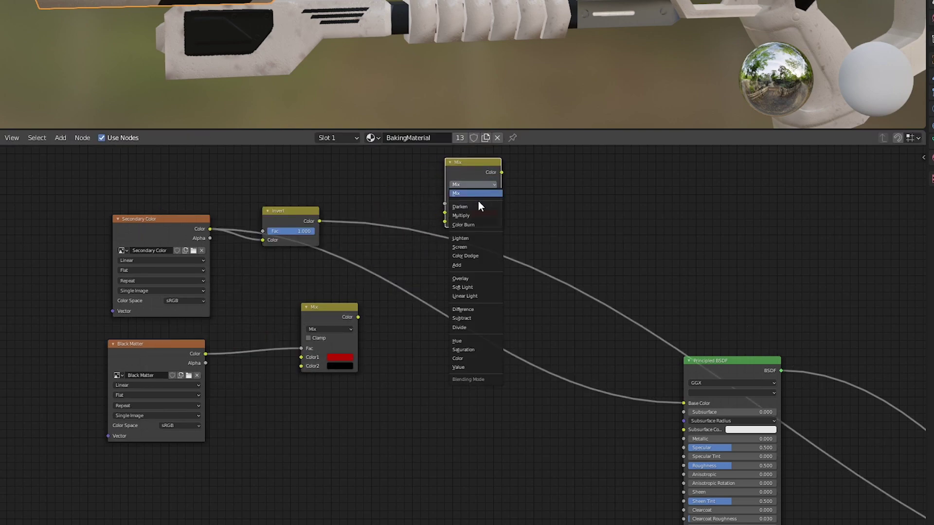
pyautogui.click(474, 248)
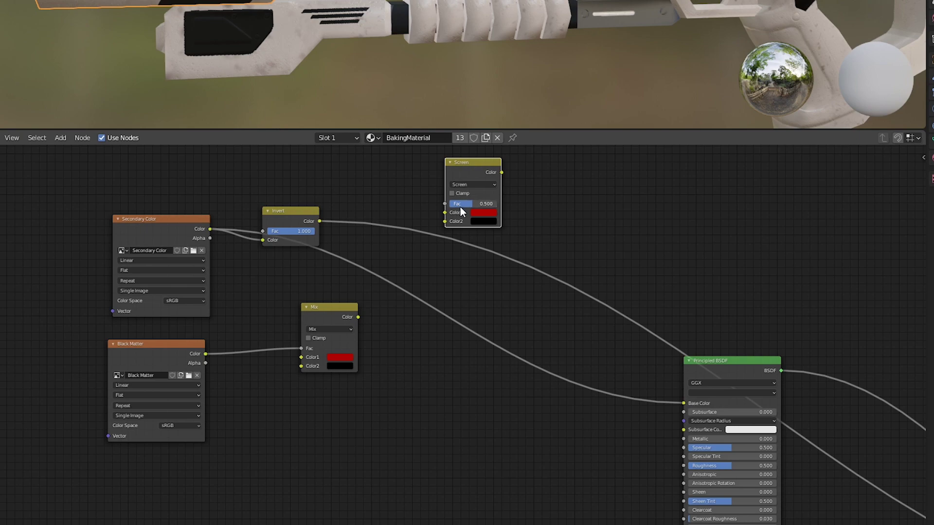
pyautogui.moveTo(473, 164); pyautogui.dragTo(504, 225)
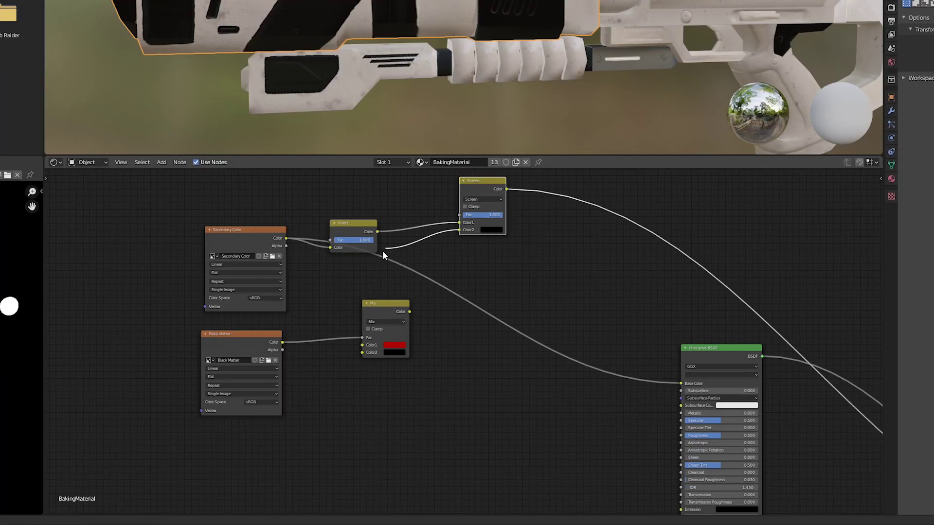
pyautogui.moveTo(418, 219); pyautogui.dragTo(201, 364)
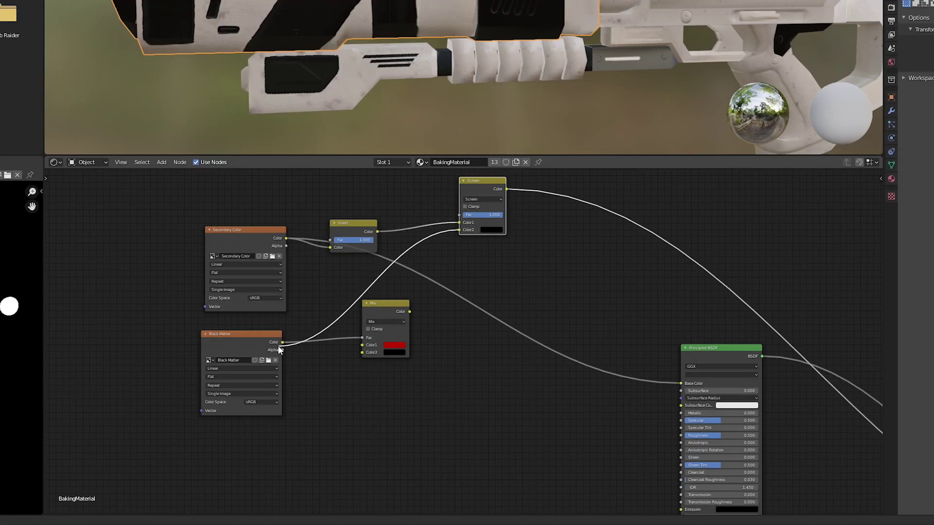
pyautogui.moveTo(280, 350); pyautogui.dragTo(284, 340)
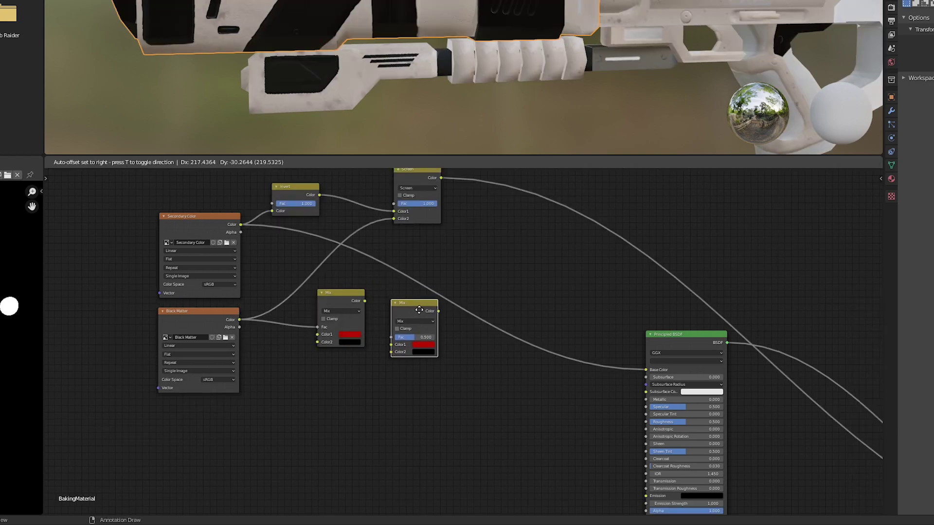
# Step: Insert a new Mix into the Secondary Color link, driven by Screen, with the red-black mix as Color2
pyautogui.click(421, 311)
pyautogui.moveTo(414, 313); pyautogui.dragTo(445, 281)
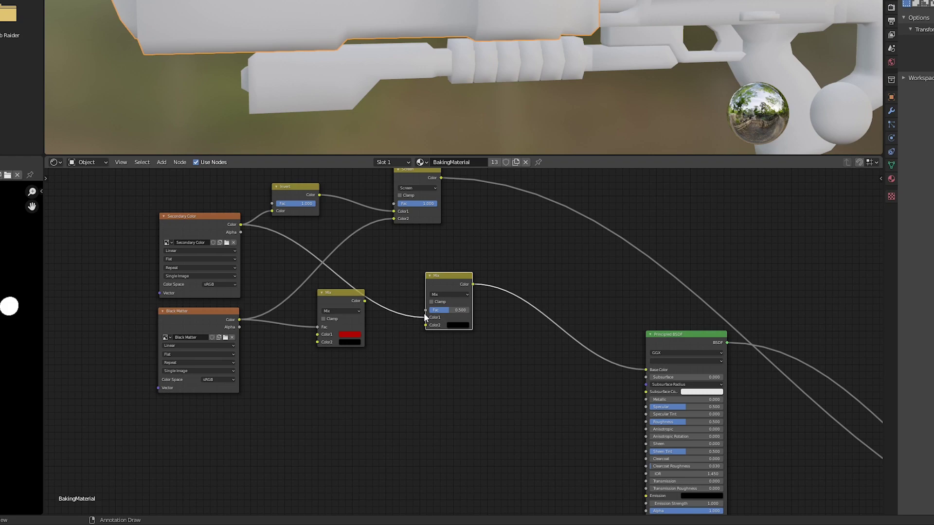
pyautogui.moveTo(440, 178); pyautogui.dragTo(471, 272)
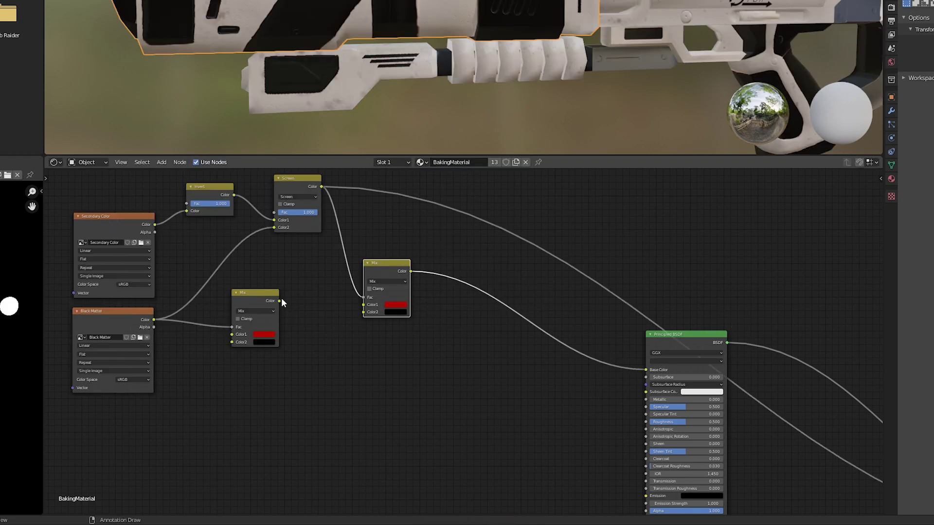
pyautogui.moveTo(279, 301); pyautogui.dragTo(360, 313)
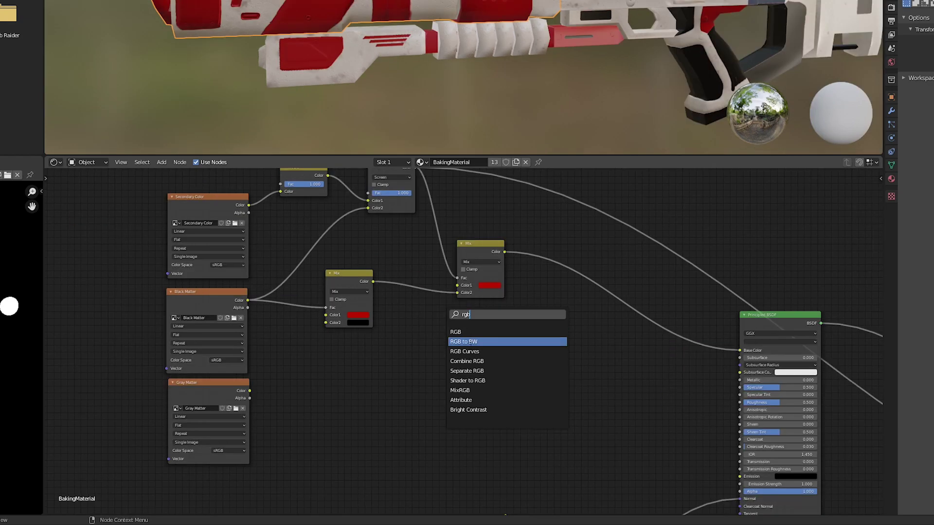
# Step: Add RGB Curves into the lower Mix, driven by Gray Matter, with a greyish-purple Color2
pyautogui.click(491, 340)
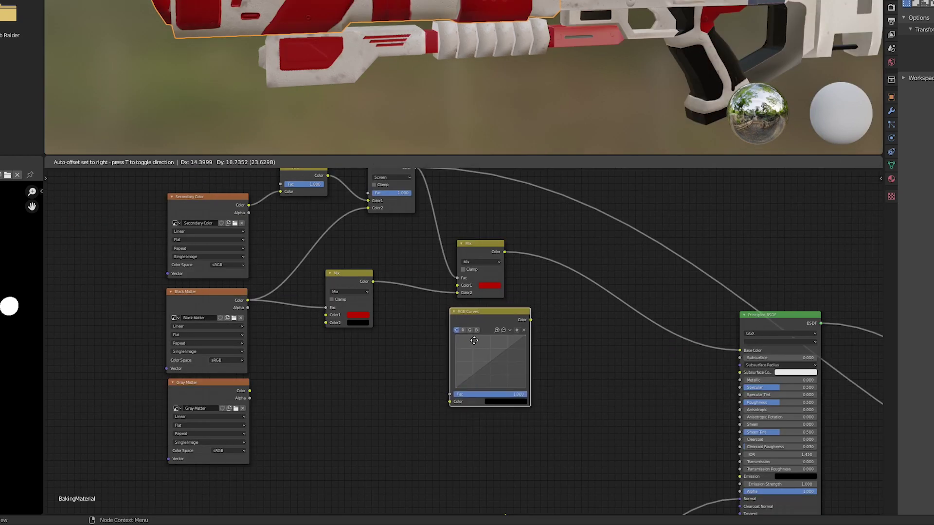
pyautogui.click(469, 354)
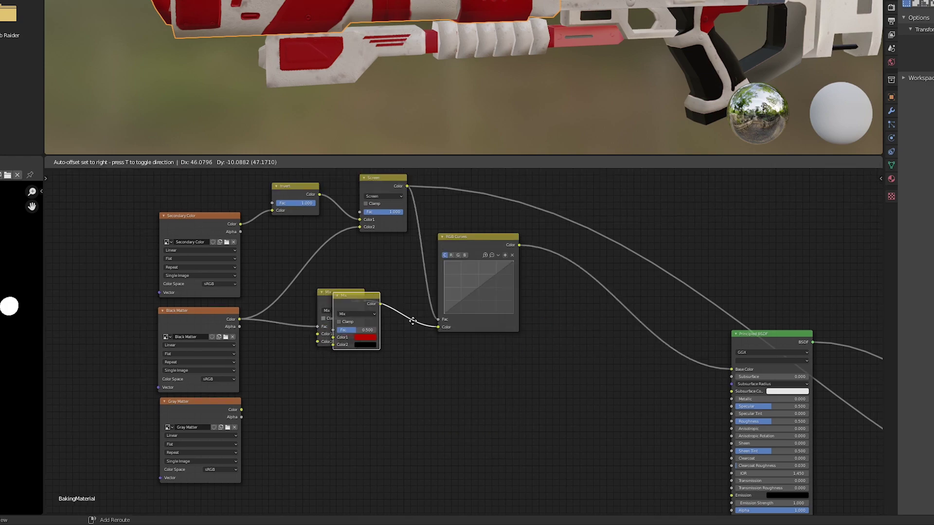
pyautogui.moveTo(369, 314); pyautogui.dragTo(562, 376)
pyautogui.moveTo(502, 243); pyautogui.dragTo(241, 410)
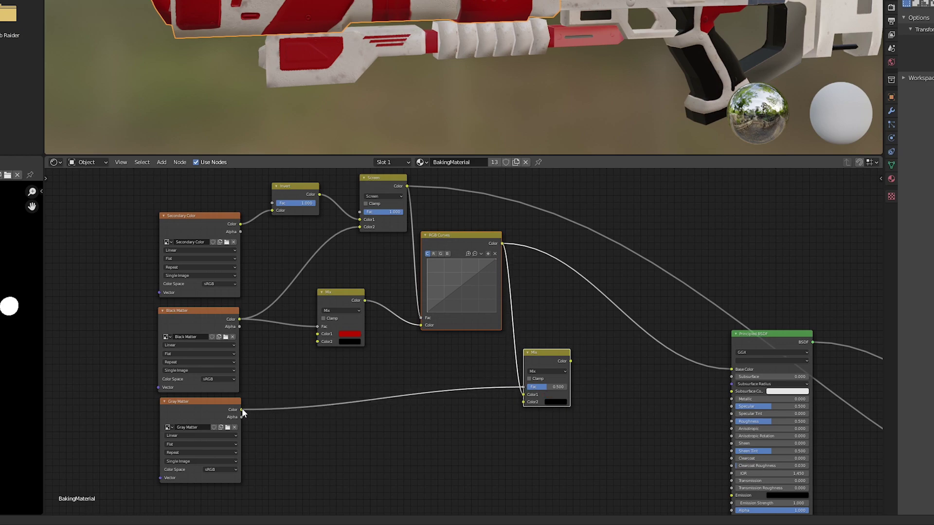
pyautogui.click(525, 397)
pyautogui.moveTo(573, 346); pyautogui.dragTo(702, 365)
pyautogui.click(547, 324)
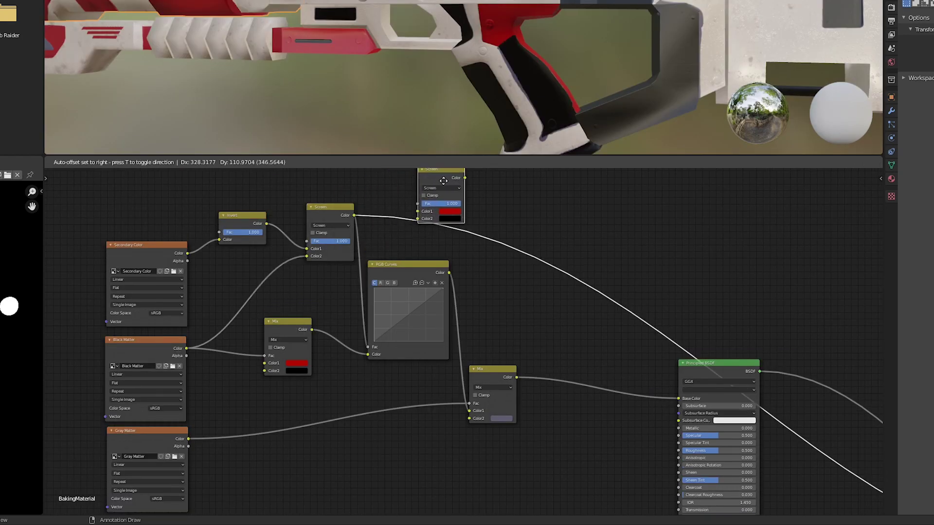
# Step: Place a duplicated Screen node beside the first and feed Gray Matter into it
pyautogui.click(535, 184)
pyautogui.moveTo(425, 230); pyautogui.dragTo(529, 247, button='middle')
pyautogui.moveTo(642, 236); pyautogui.dragTo(544, 237)
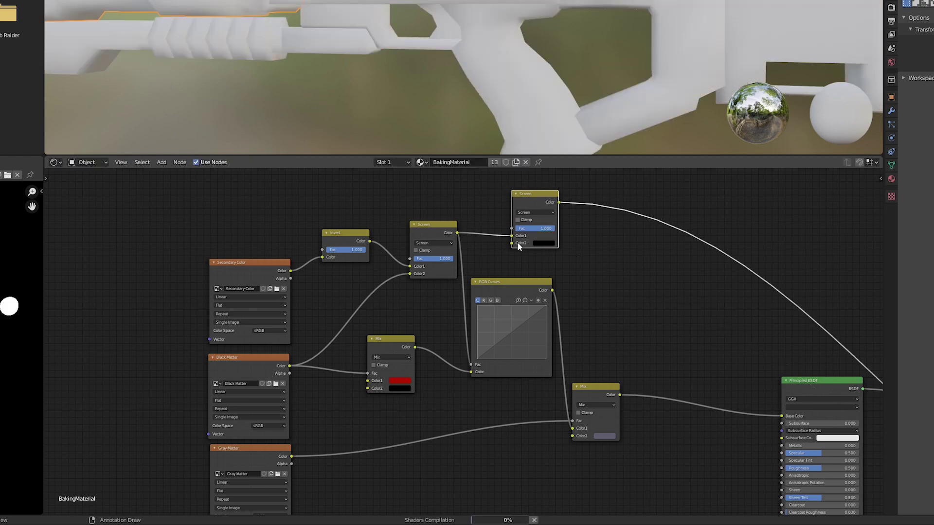
pyautogui.moveTo(292, 456); pyautogui.dragTo(512, 243)
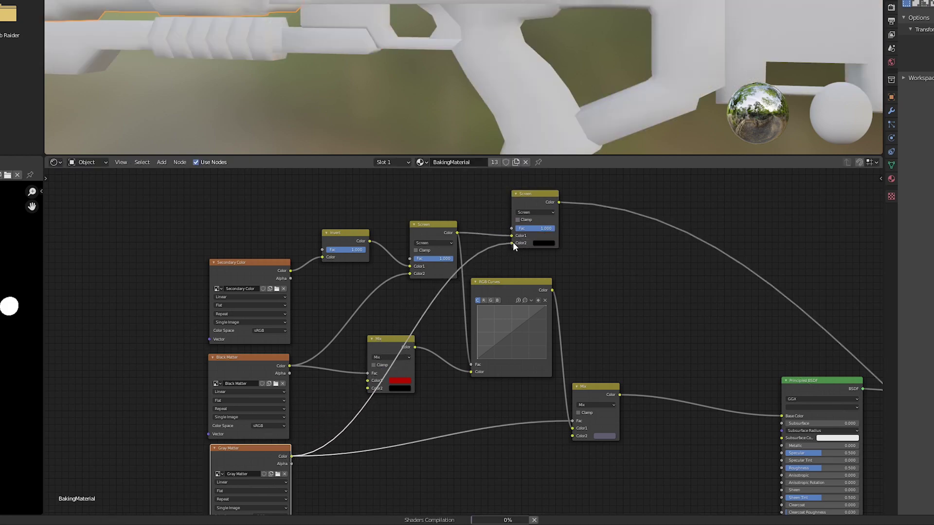
# Step: Position a new Mix node and drive its factor with the Screws texture
pyautogui.moveTo(436, 189); pyautogui.dragTo(331, 311, button='middle')
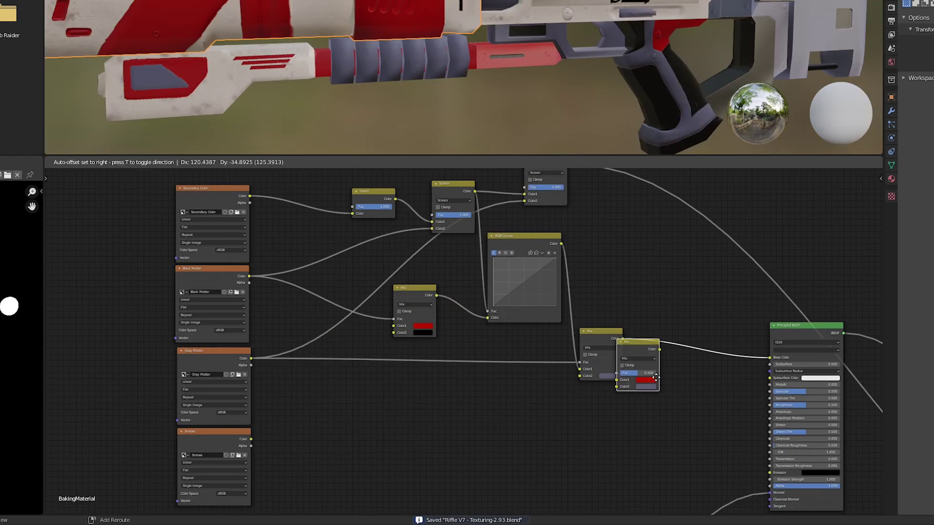
pyautogui.moveTo(720, 351); pyautogui.dragTo(597, 369)
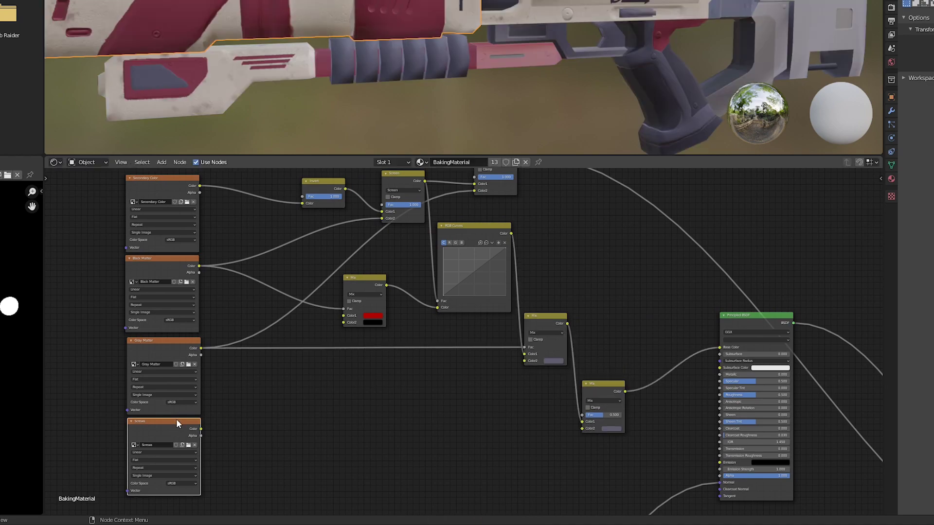
pyautogui.moveTo(176, 419); pyautogui.dragTo(306, 415)
pyautogui.moveTo(330, 426); pyautogui.dragTo(586, 416)
pyautogui.click(612, 428)
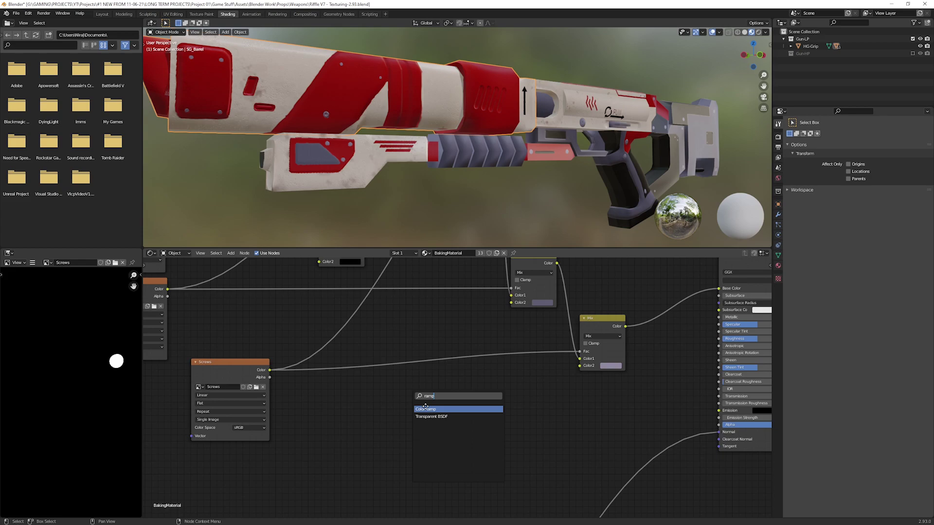
# Step: Add a ColorRamp fed by the Screws Color output and preview its mask on the rifle
pyautogui.press('Return')
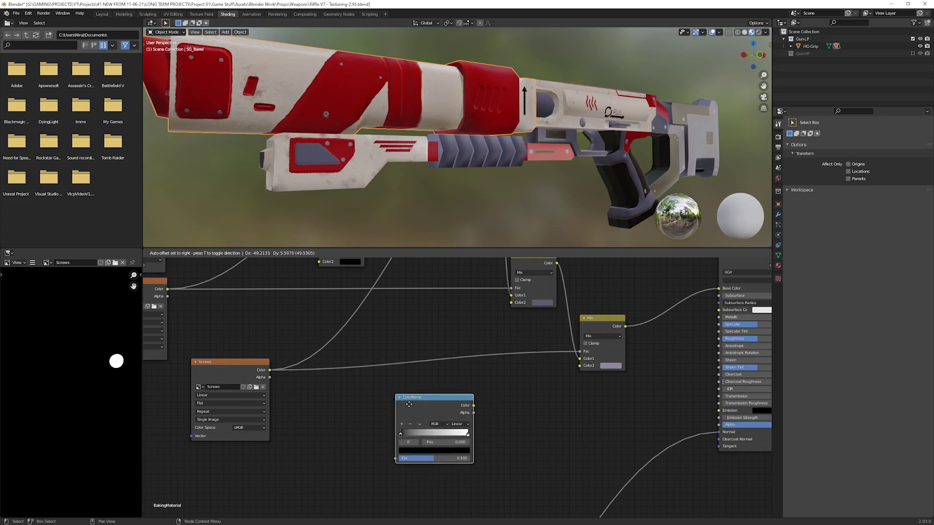
pyautogui.moveTo(390, 453); pyautogui.dragTo(270, 370)
pyautogui.moveTo(408, 400); pyautogui.dragTo(305, 408, button='middle')
pyautogui.keyDown('ctrl'); pyautogui.keyDown('shift'); pyautogui.click(302, 402); pyautogui.keyUp('shift'); pyautogui.keyUp('ctrl')
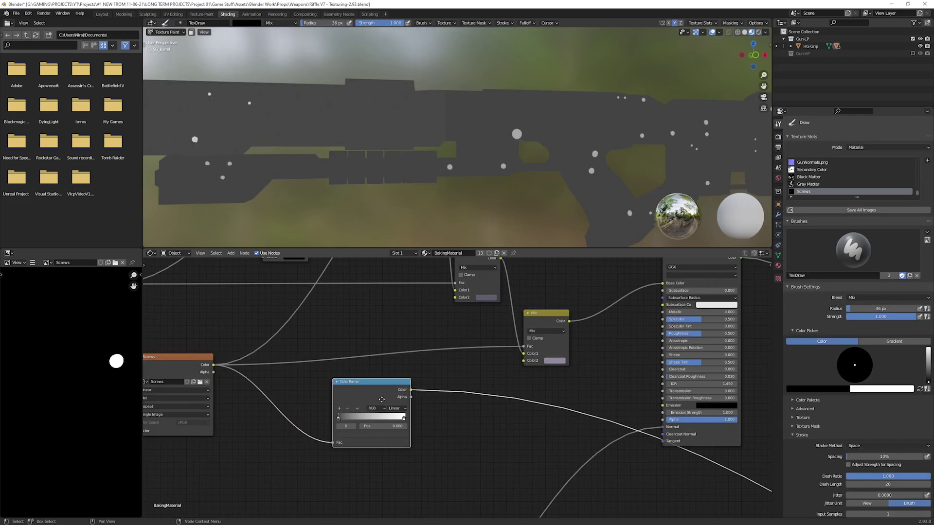
pyautogui.moveTo(396, 396); pyautogui.dragTo(380, 393)
# Step: Duplicate the ColorRamp below the first and set the copy's stop colour to light grey
pyautogui.hotkey('shift', 'd')
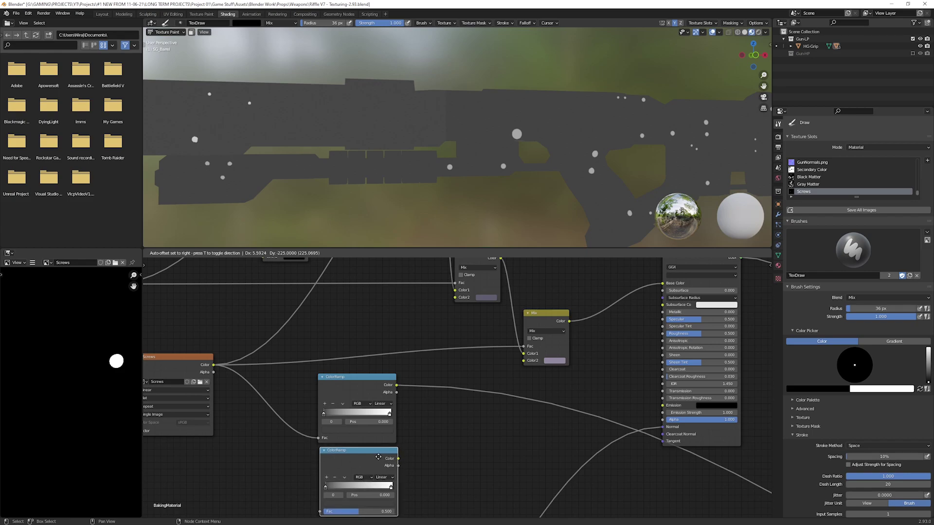
pyautogui.click(387, 446)
pyautogui.moveTo(388, 447); pyautogui.dragTo(415, 426, button='middle')
pyautogui.click(406, 466)
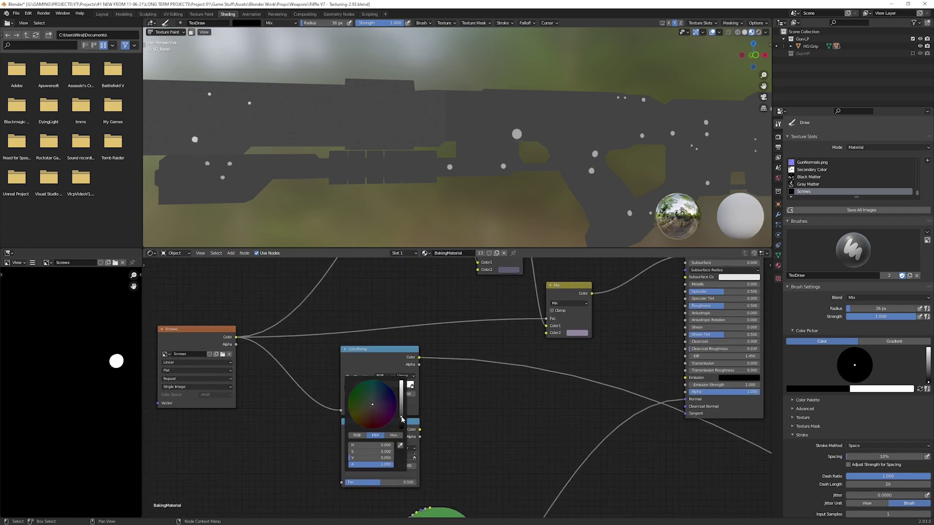
pyautogui.press('Return')
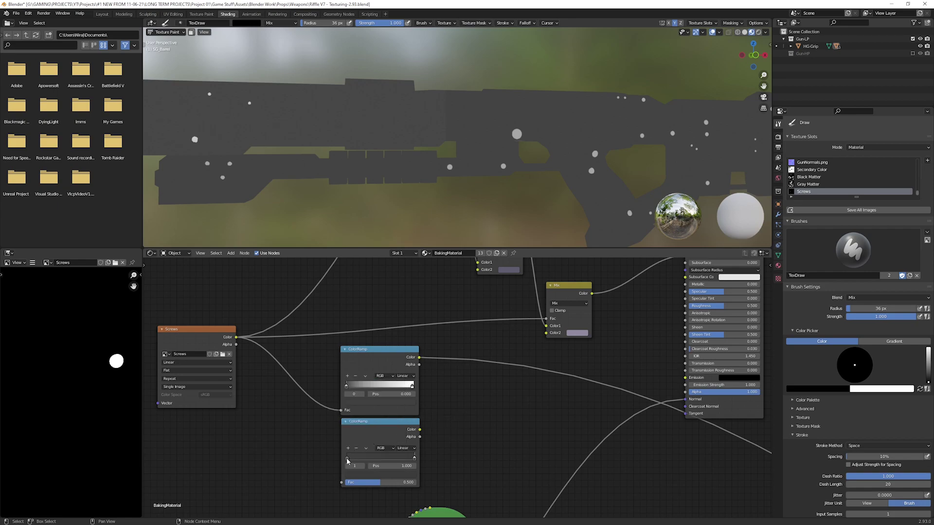
pyautogui.click(363, 476)
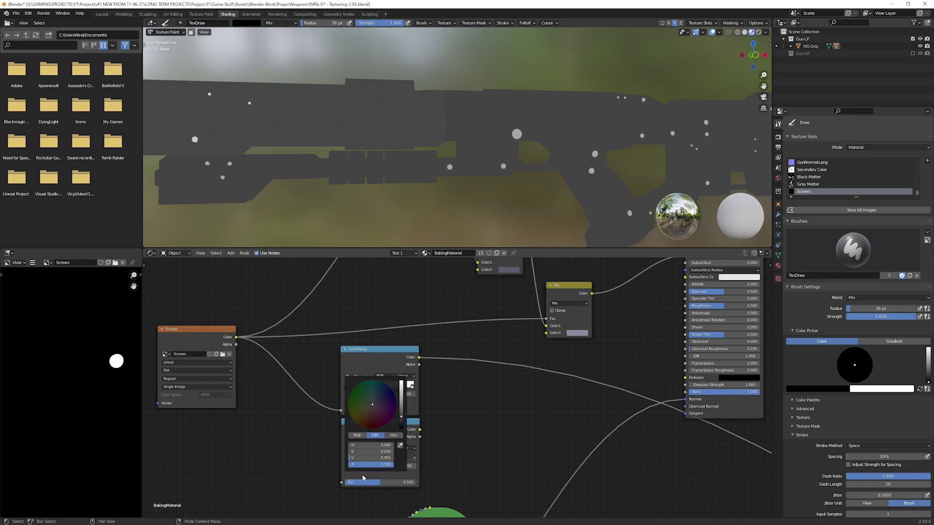
pyautogui.moveTo(401, 416); pyautogui.dragTo(402, 382)
pyautogui.press('Return')
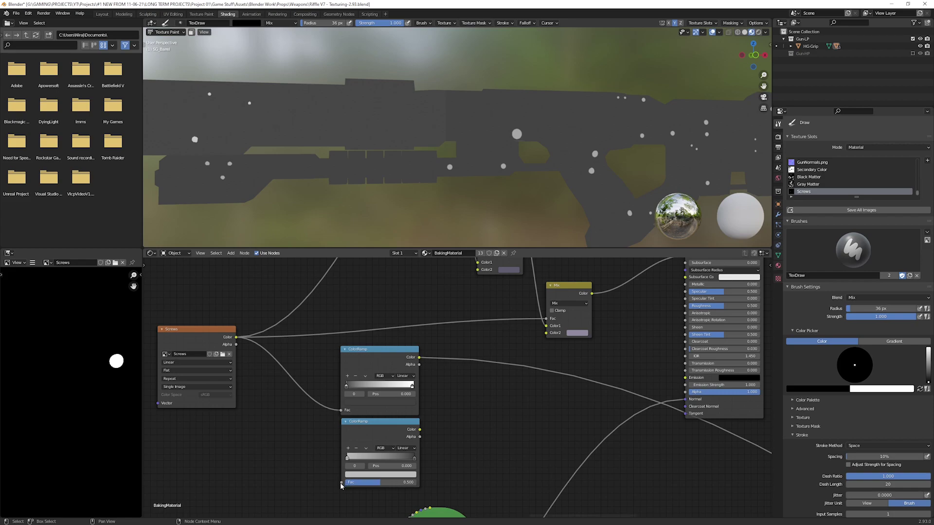
# Step: Feed Screws into the second ramp and link the ramps to Metallic and Roughness
pyautogui.moveTo(341, 483); pyautogui.dragTo(236, 337)
pyautogui.moveTo(236, 337); pyautogui.dragTo(192, 337, button='middle')
pyautogui.moveTo(376, 356); pyautogui.dragTo(646, 291)
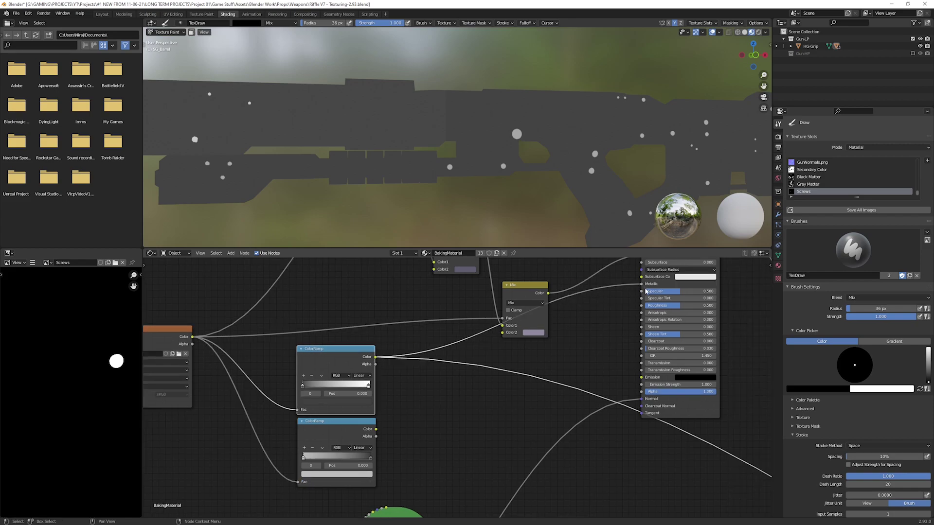
pyautogui.moveTo(377, 432); pyautogui.dragTo(643, 306)
pyautogui.moveTo(560, 367)
pyautogui.mouseDown(button='middle')
pyautogui.moveTo(389, 409)
pyautogui.moveTo(417, 344)
pyautogui.moveTo(462, 349)
pyautogui.moveTo(365, 354)
pyautogui.mouseUp(button='middle')
pyautogui.keyDown('ctrl'); pyautogui.keyDown('shift'); pyautogui.click(575, 400); pyautogui.keyUp('shift'); pyautogui.keyUp('ctrl')
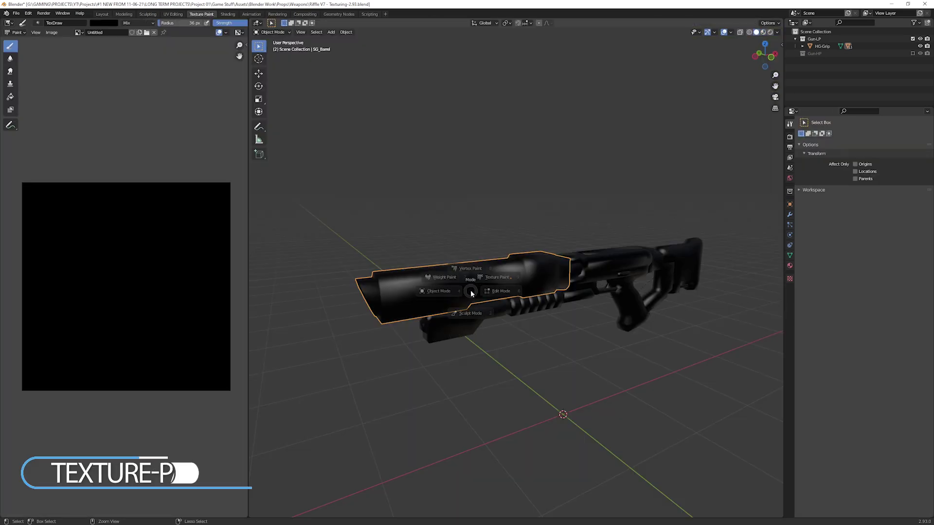
pyautogui.hotkey('ctrl', 'Tab')
# Step: Switch to Texture Paint, paint white down the barrel panel, and save the mask image
pyautogui.click(520, 265)
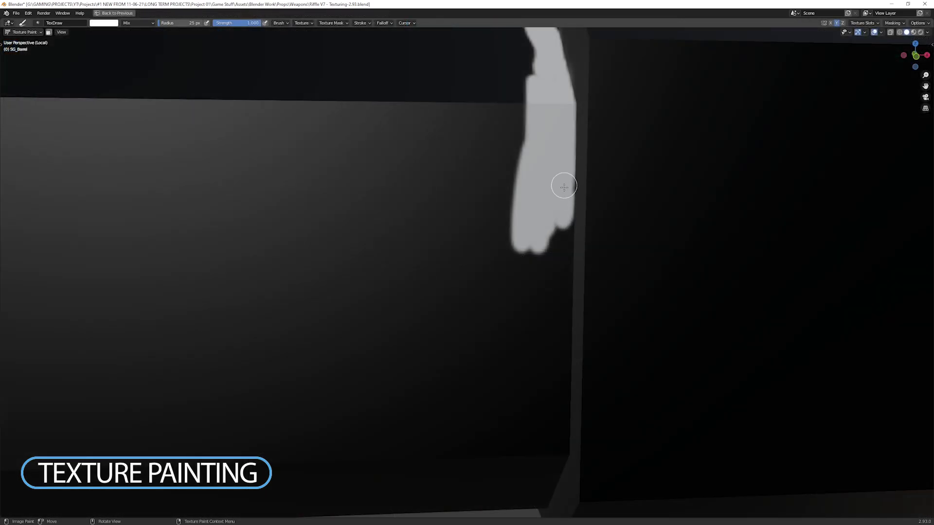
pyautogui.moveTo(561, 186); pyautogui.dragTo(553, 287)
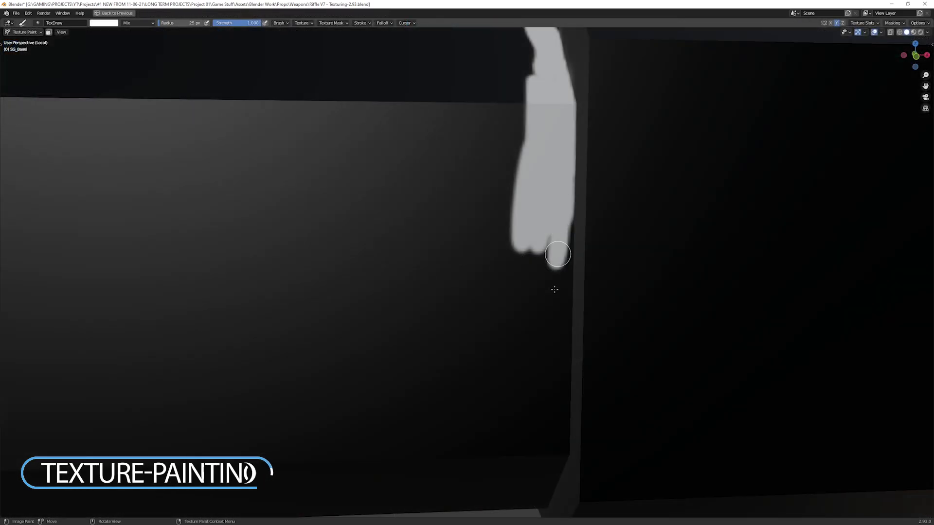
pyautogui.moveTo(552, 287); pyautogui.dragTo(559, 295)
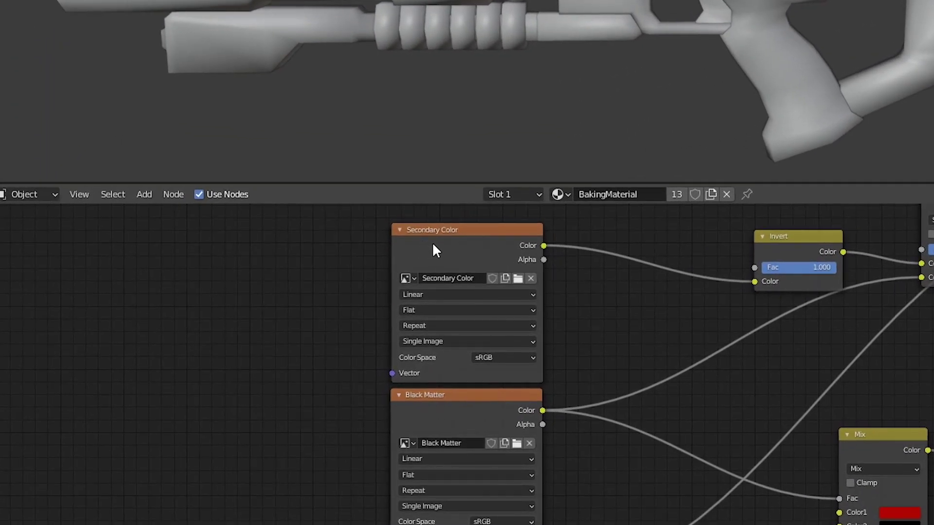
pyautogui.click(413, 221)
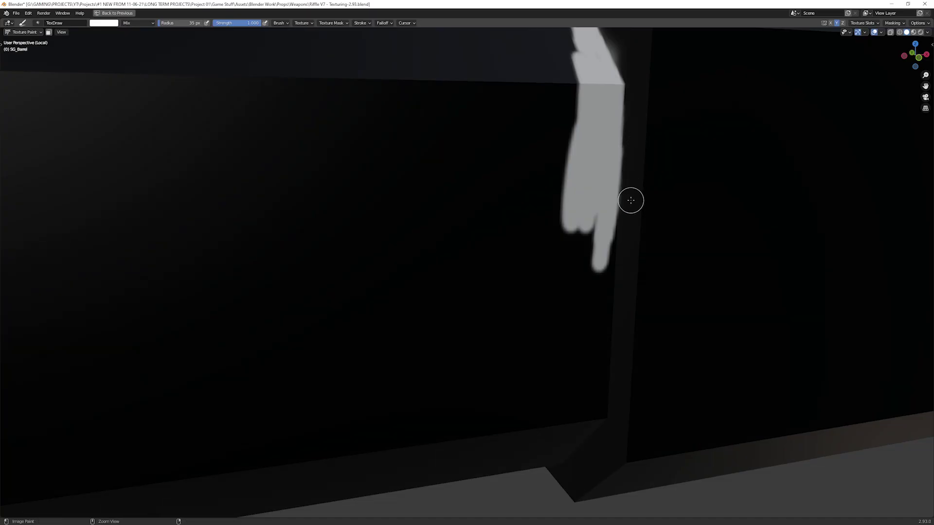
pyautogui.moveTo(625, 215); pyautogui.dragTo(652, 215, button='middle')
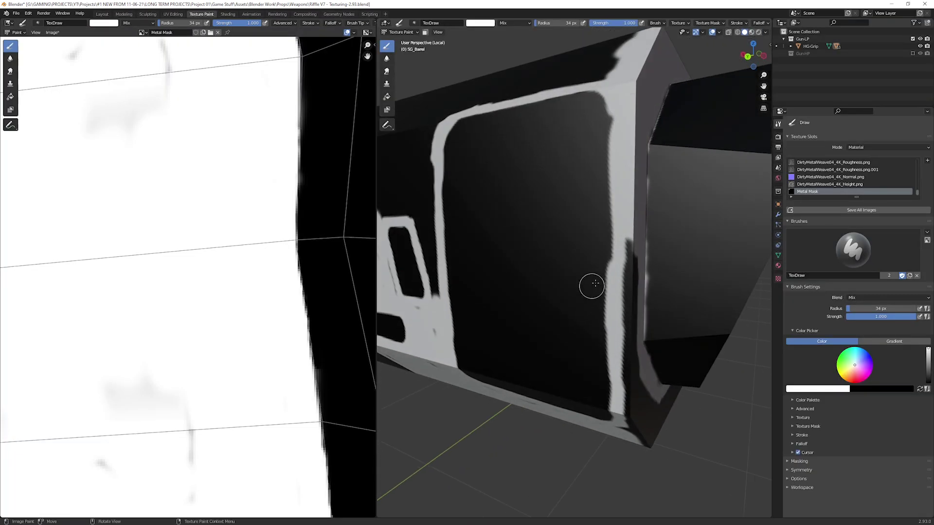
pyautogui.click(52, 32)
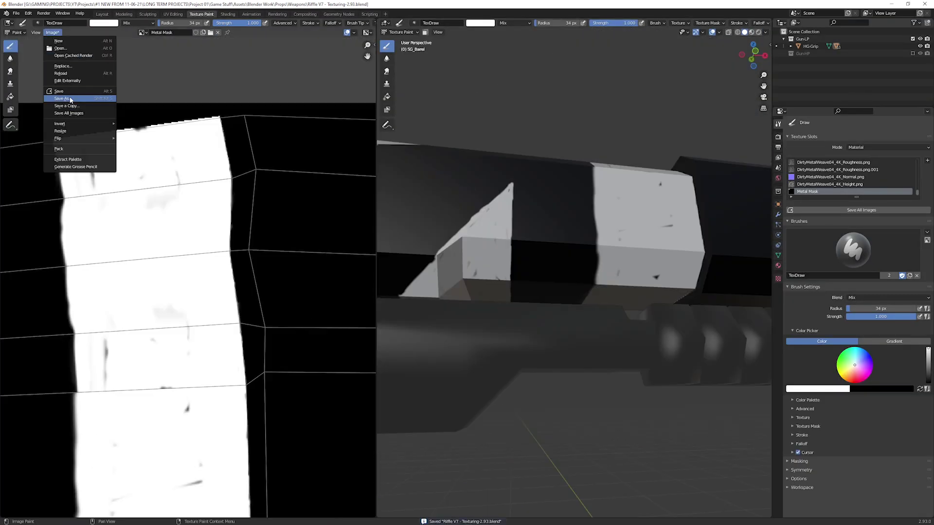
pyautogui.click(71, 99)
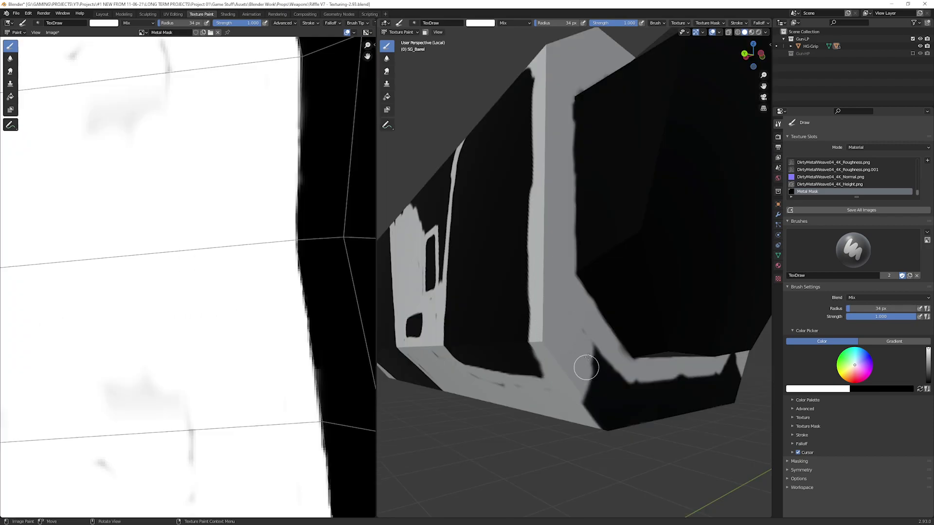
# Step: Make the brush edge harder by adjusting its Falloff curve
pyautogui.moveTo(485, 384)
pyautogui.mouseDown(button='middle')
pyautogui.moveTo(556, 300)
pyautogui.moveTo(523, 322)
pyautogui.moveTo(632, 353)
pyautogui.mouseUp(button='middle')
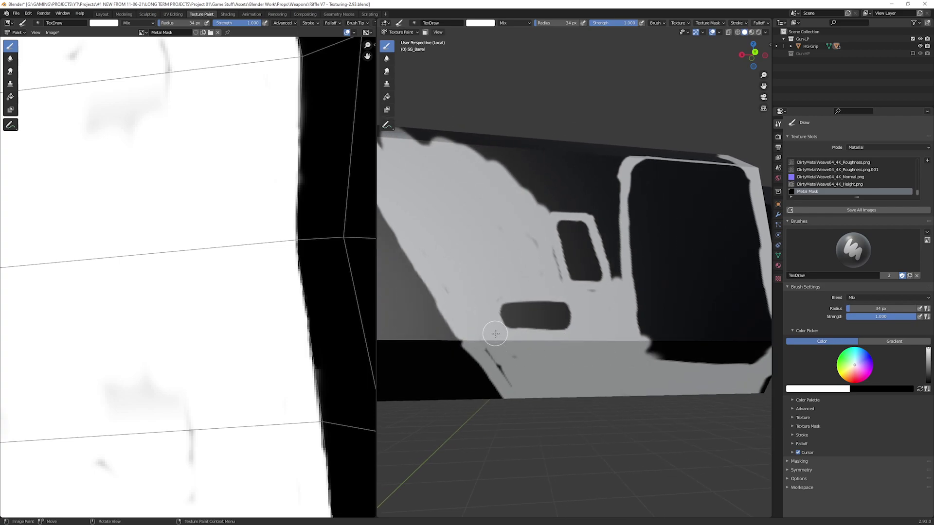
pyautogui.keyDown('shift'); pyautogui.moveTo(506, 355); pyautogui.dragTo(517, 385, button='middle'); pyautogui.keyUp('shift')
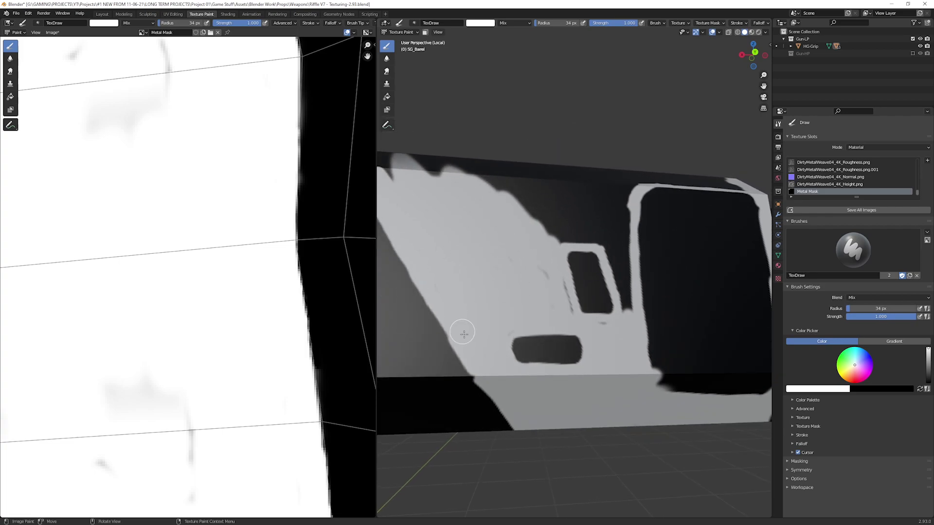
pyautogui.click(803, 433)
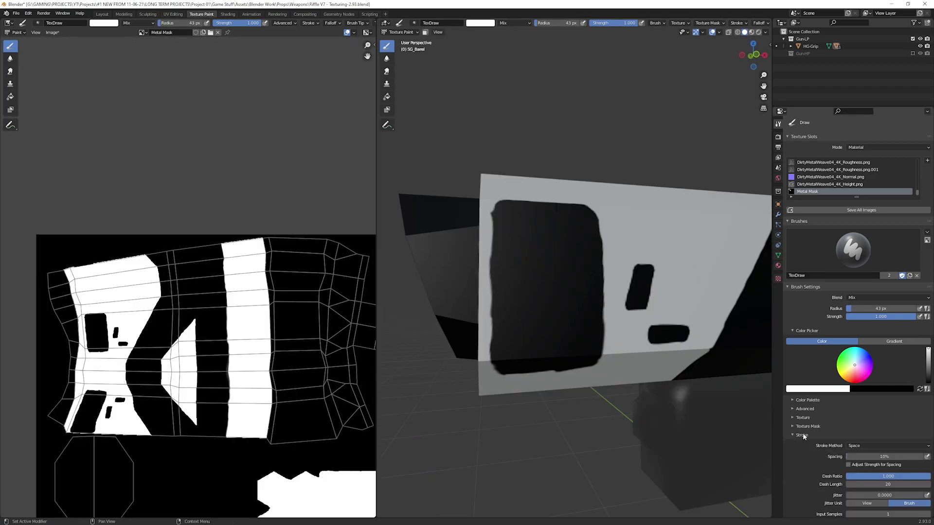
pyautogui.scroll(-3, 873, 396)
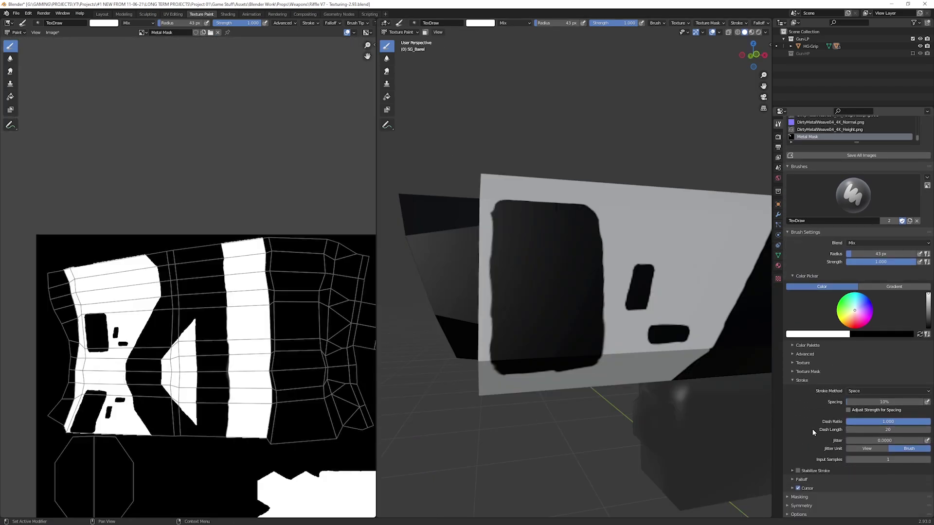
pyautogui.scroll(-1, 812, 432)
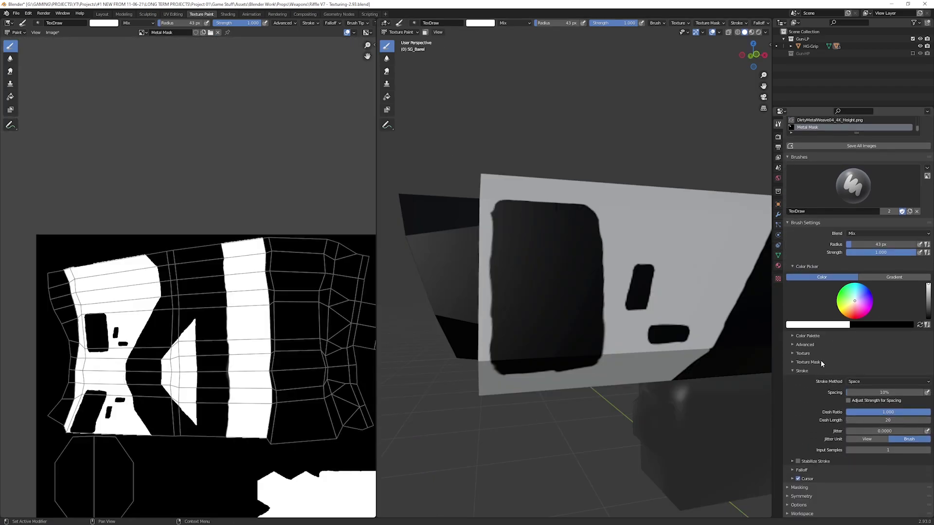
pyautogui.click(802, 470)
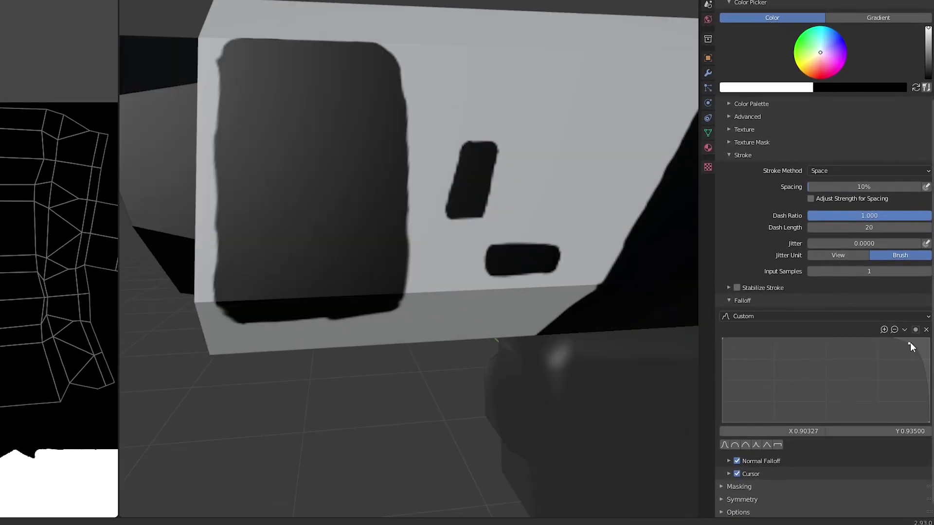
pyautogui.moveTo(910, 343); pyautogui.dragTo(917, 343)
# Step: Try a white stroke over the dark patch, undo it, and paint a red ring on the barrel
pyautogui.moveTo(244, 83); pyautogui.dragTo(233, 244)
pyautogui.hotkey('ctrl', 'z')
pyautogui.moveTo(229, 83); pyautogui.dragTo(256, 83, button='middle')
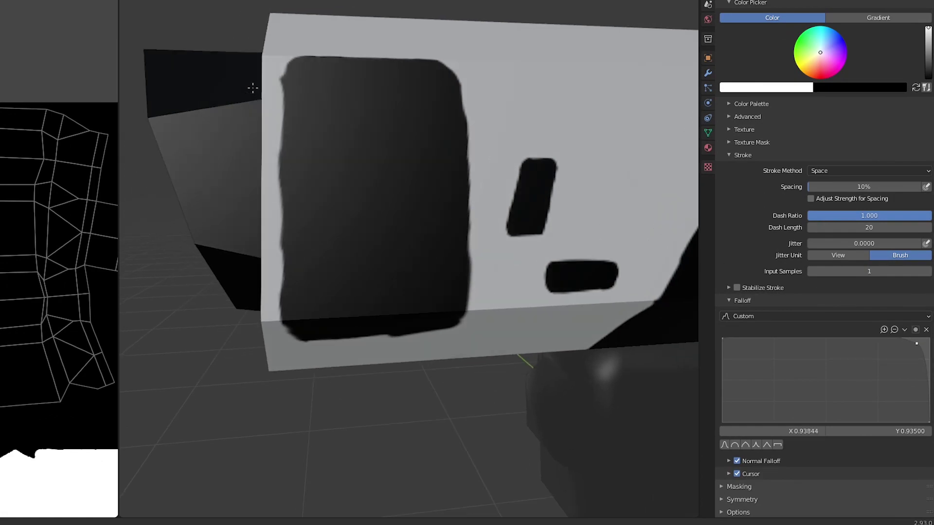
pyautogui.click(561, 258)
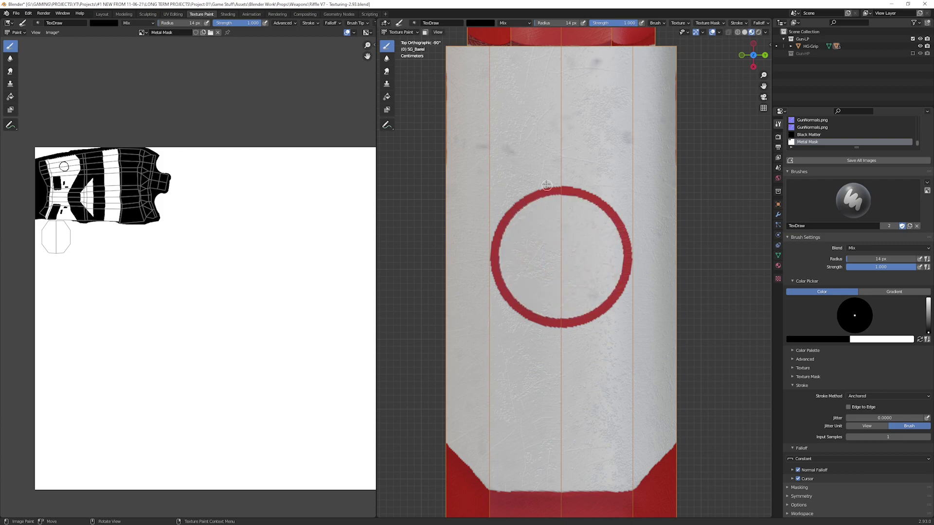
# Step: Paint a line on the barrel and an arrow on the body using the Black Matter texture
pyautogui.moveTo(543, 193); pyautogui.dragTo(592, 243)
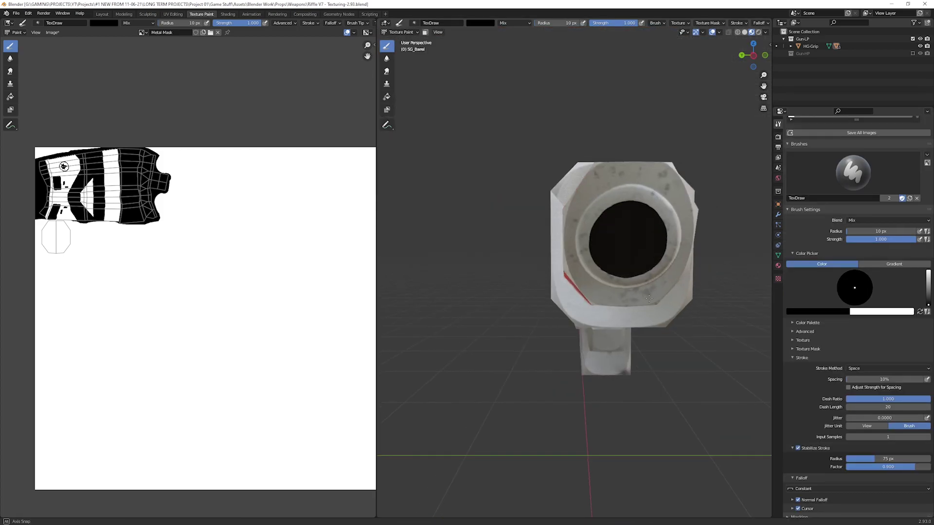
pyautogui.moveTo(608, 292)
pyautogui.mouseDown(button='middle')
pyautogui.moveTo(681, 317)
pyautogui.moveTo(584, 301)
pyautogui.mouseUp(button='middle')
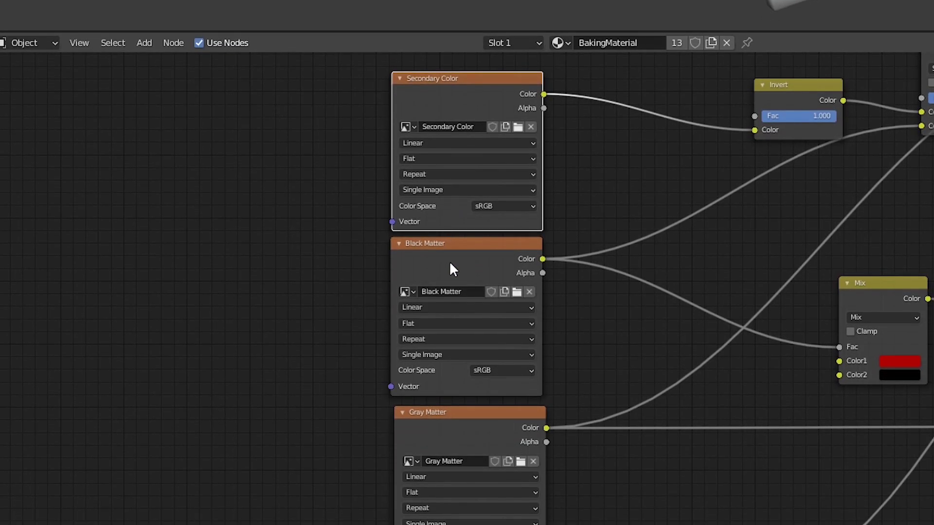
pyautogui.click(462, 263)
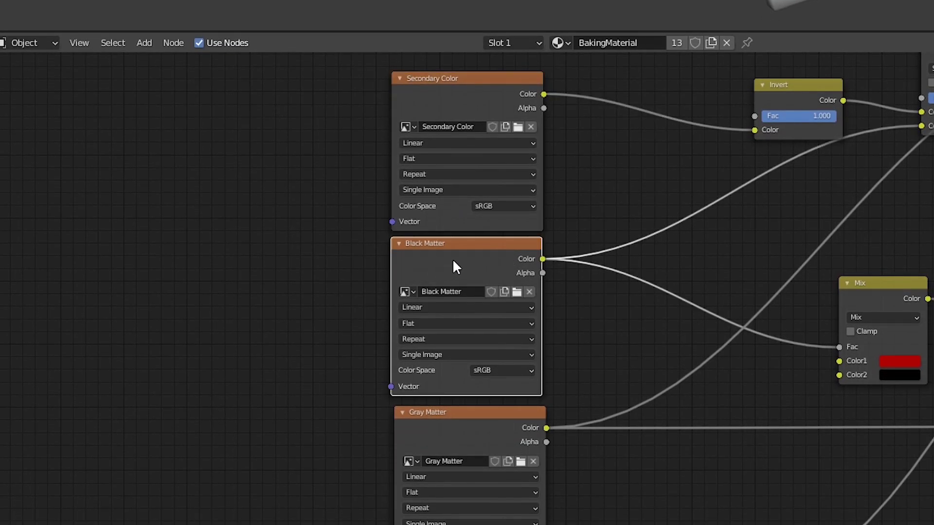
pyautogui.moveTo(404, 250); pyautogui.dragTo(579, 254)
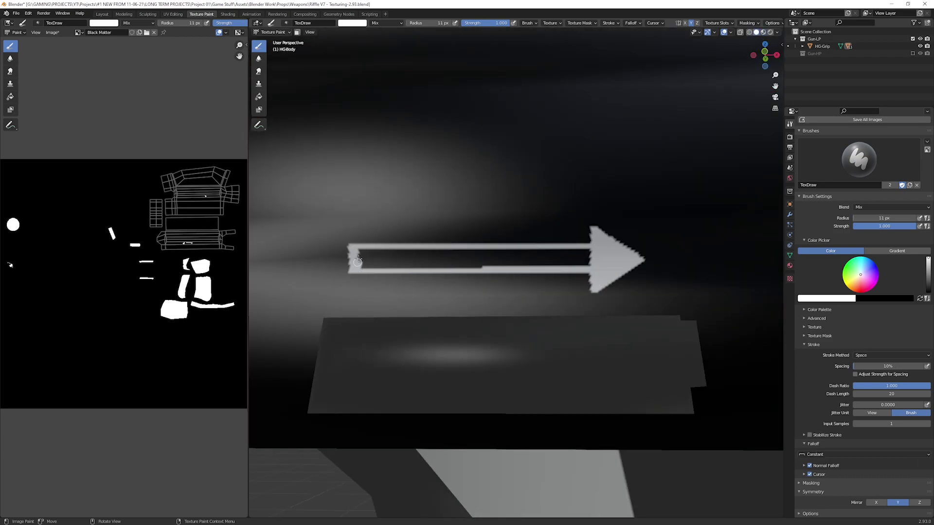
pyautogui.moveTo(359, 257); pyautogui.dragTo(519, 256)
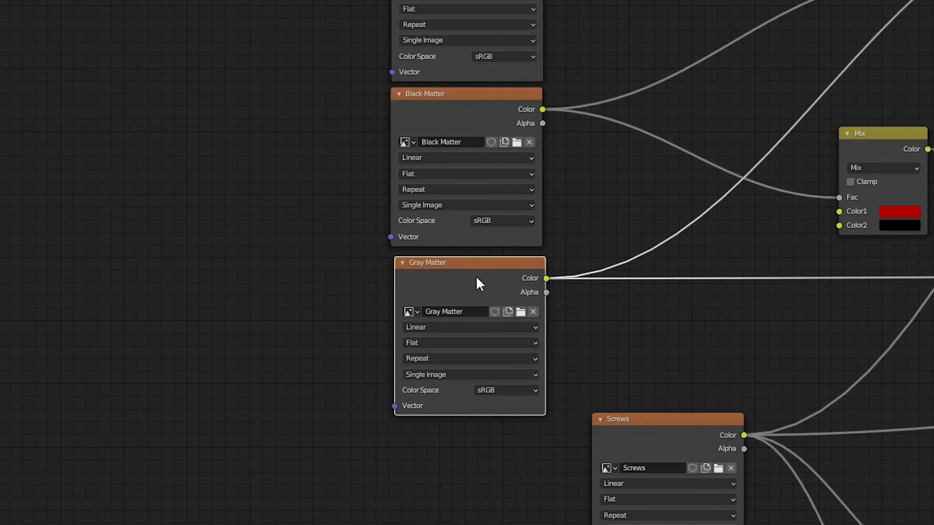
# Step: Switch to the Gray Matter texture and paint grey trim along the grip's inner edges
pyautogui.click(509, 273)
pyautogui.moveTo(462, 168)
pyautogui.mouseDown()
pyautogui.moveTo(494, 334)
pyautogui.moveTo(496, 425)
pyautogui.mouseUp()
pyautogui.moveTo(467, 228); pyautogui.dragTo(501, 430)
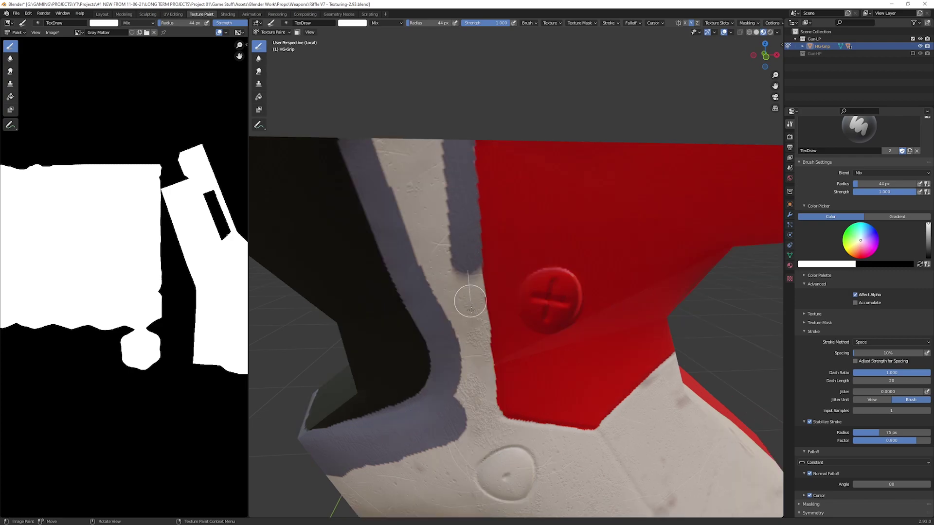
pyautogui.moveTo(389, 146); pyautogui.dragTo(423, 230)
pyautogui.moveTo(423, 229); pyautogui.dragTo(409, 282)
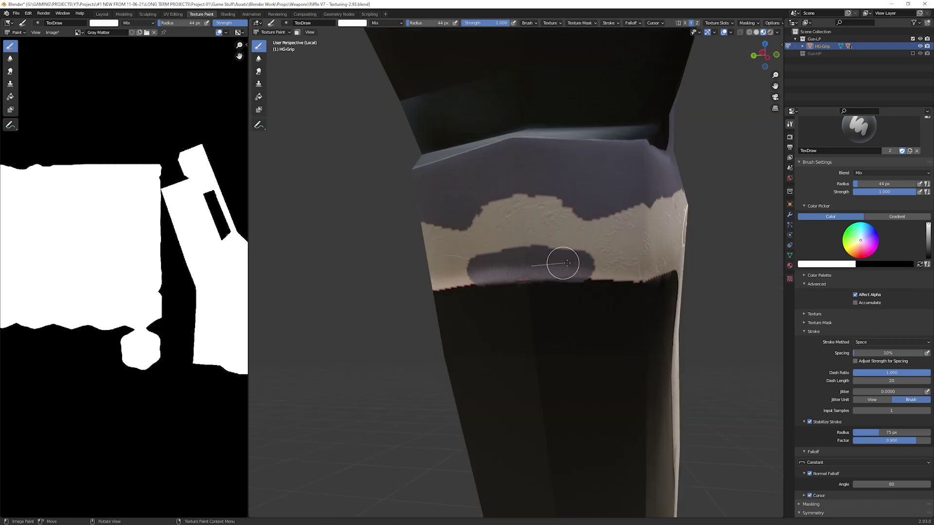
pyautogui.moveTo(365, 271)
pyautogui.mouseDown()
pyautogui.moveTo(559, 246)
pyautogui.moveTo(636, 334)
pyautogui.mouseUp()
pyautogui.moveTo(530, 234); pyautogui.dragTo(576, 317)
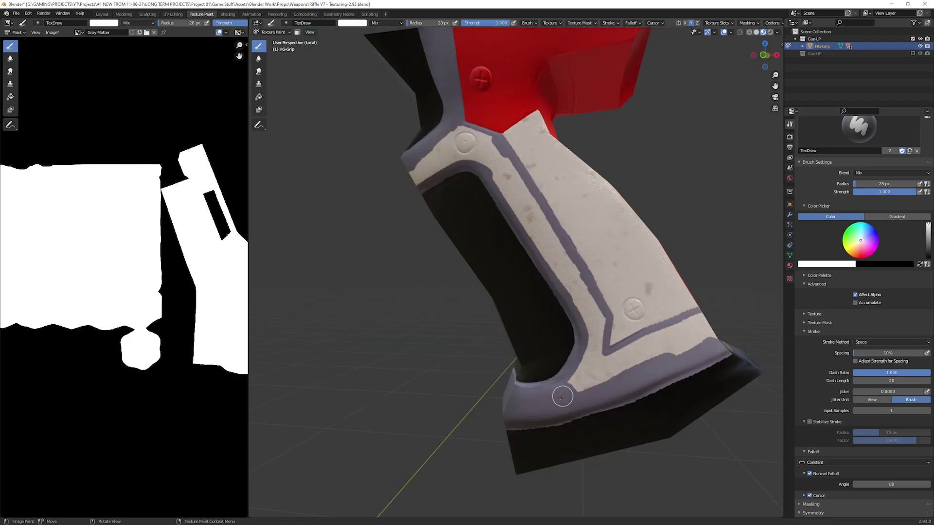
pyautogui.moveTo(562, 397)
pyautogui.mouseDown()
pyautogui.moveTo(591, 365)
pyautogui.moveTo(574, 293)
pyautogui.mouseUp()
pyautogui.moveTo(516, 191); pyautogui.dragTo(598, 327)
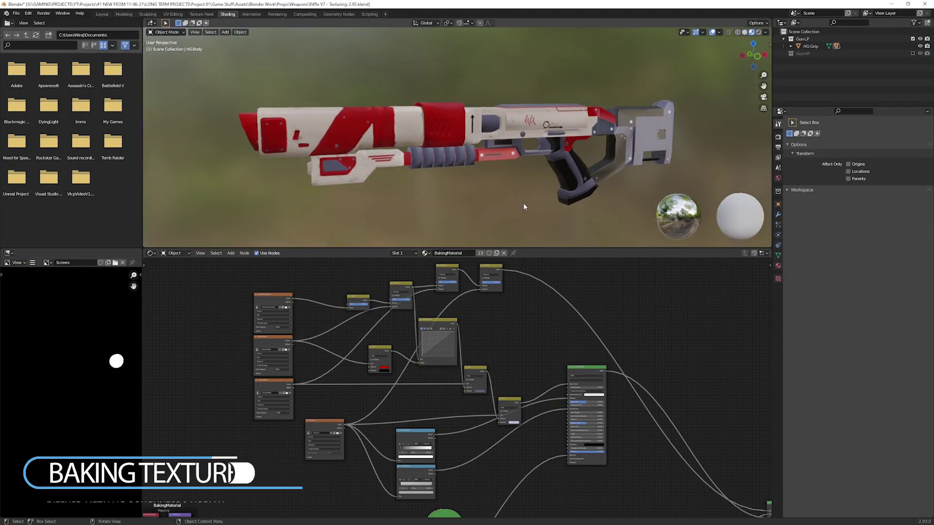
# Step: Add an Image Texture node in an empty area of the Shader Editor
pyautogui.moveTo(507, 154); pyautogui.dragTo(520, 175, button='middle')
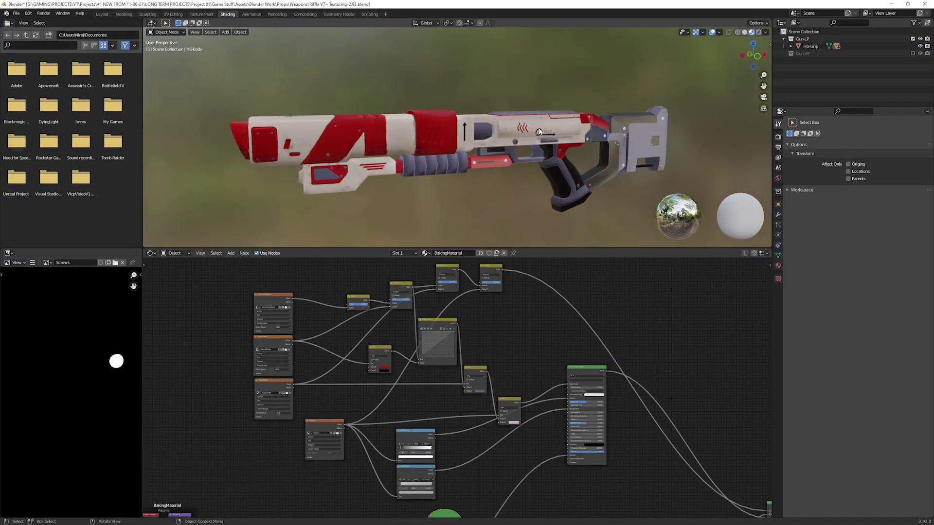
pyautogui.scroll(4, 559, 157)
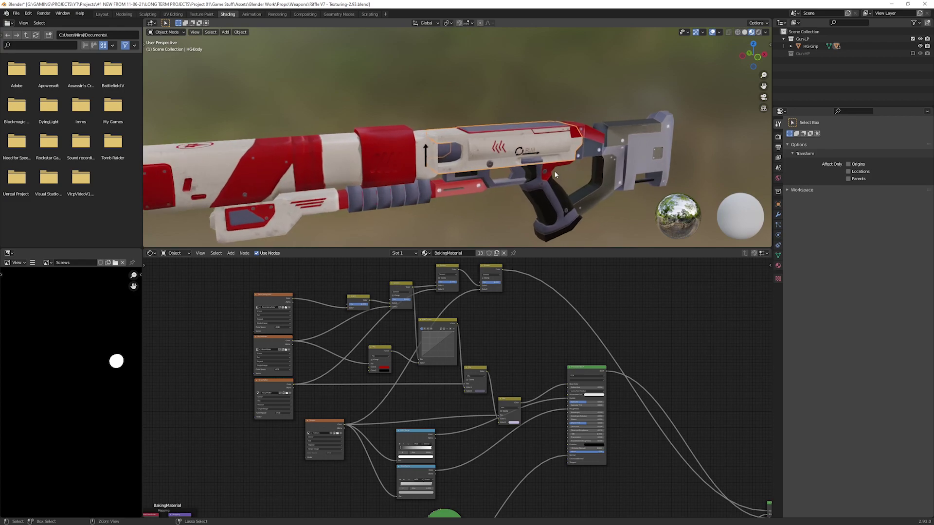
pyautogui.moveTo(635, 280); pyautogui.dragTo(480, 266, button='middle')
pyautogui.scroll(4, 480, 266)
pyautogui.hotkey('shift', 'a')
pyautogui.write('image')
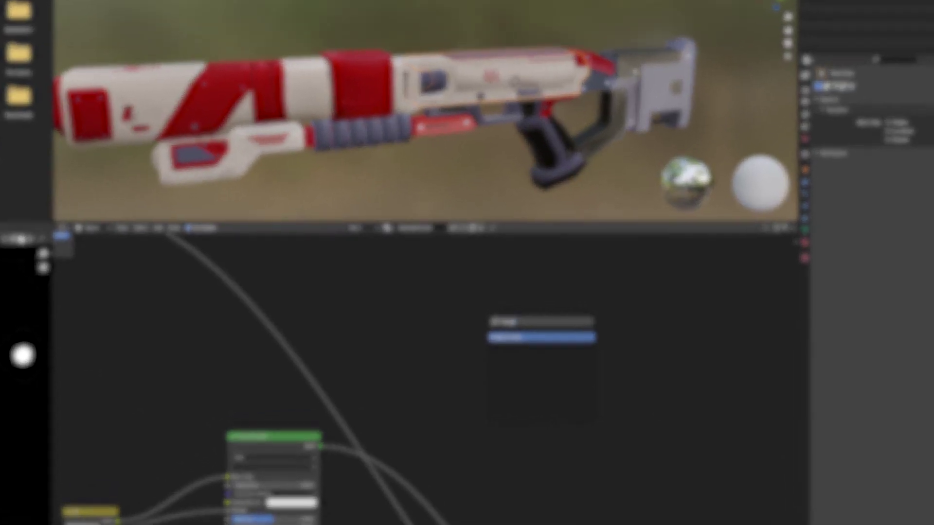
pyautogui.press('Return')
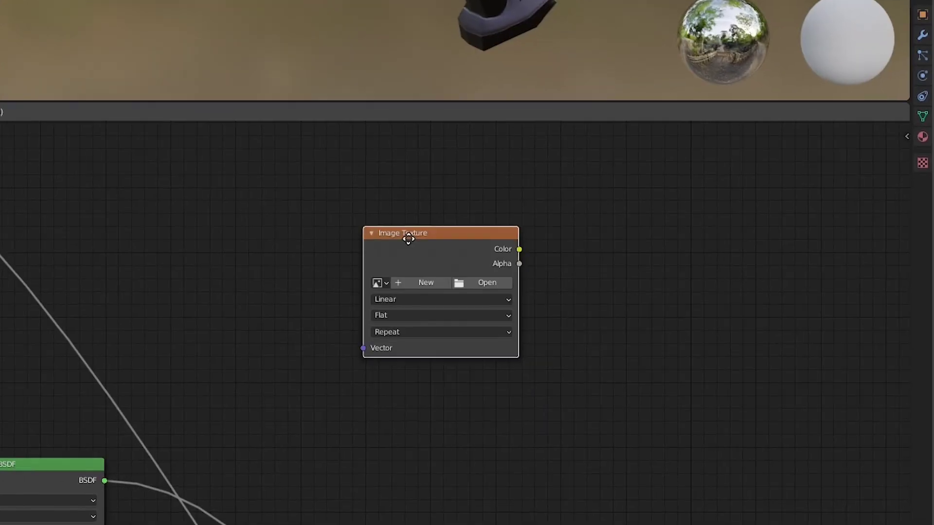
pyautogui.click(426, 214)
# Step: Create the Gun_Diffuse image with Alpha unchecked, then set up the Roughness and Gun_Normals images
pyautogui.click(452, 259)
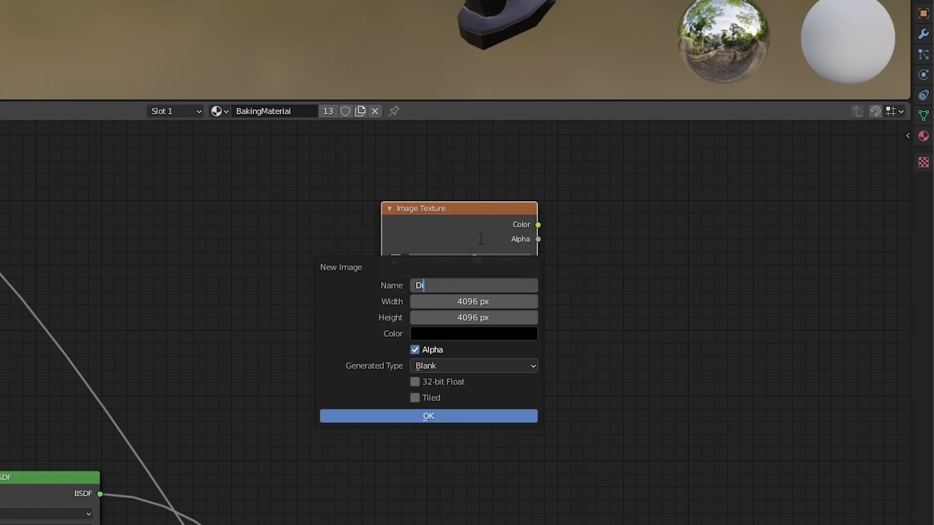
pyautogui.write('Diffuse')
pyautogui.press('Home')
pyautogui.write('Gun_')
pyautogui.click(415, 350)
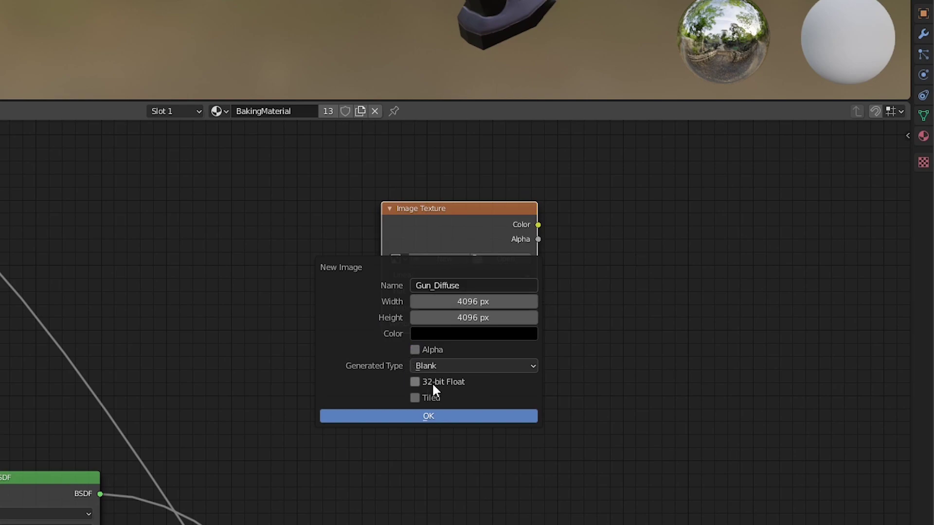
pyautogui.click(441, 416)
pyautogui.press('g')
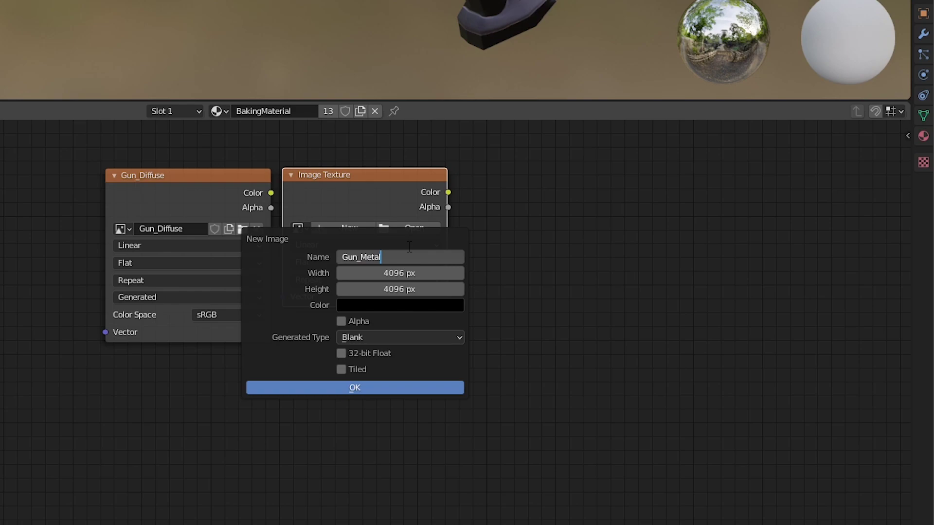
pyautogui.write('Roughness')
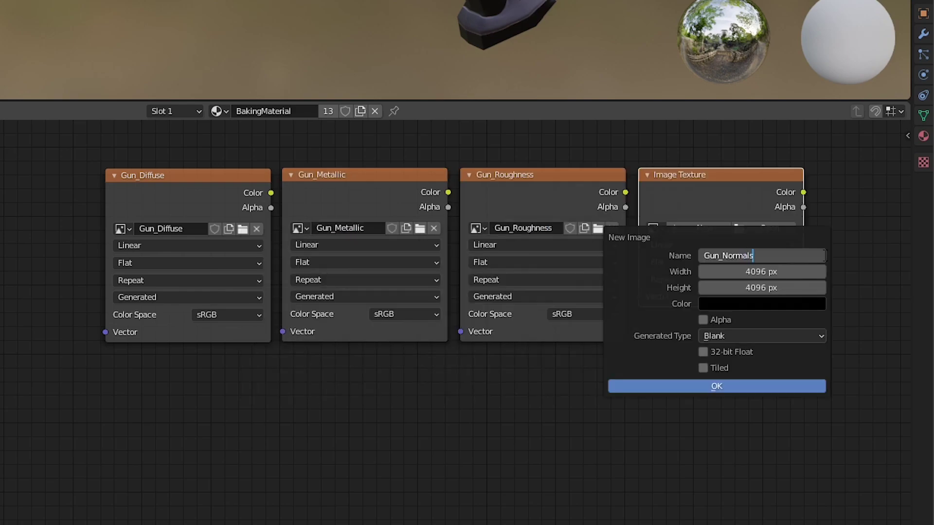
pyautogui.press('Return')
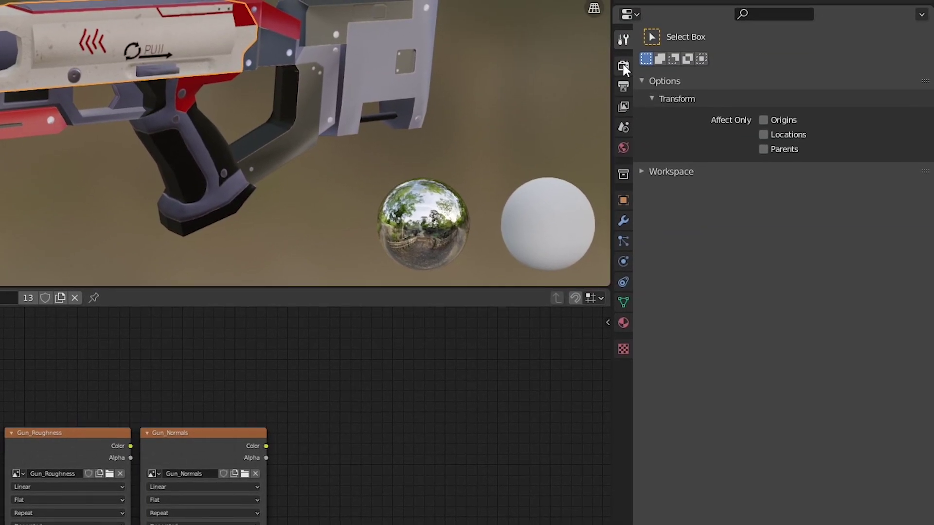
# Step: Set the render engine to Cycles with 200 samples on GPU Compute
pyautogui.click(624, 66)
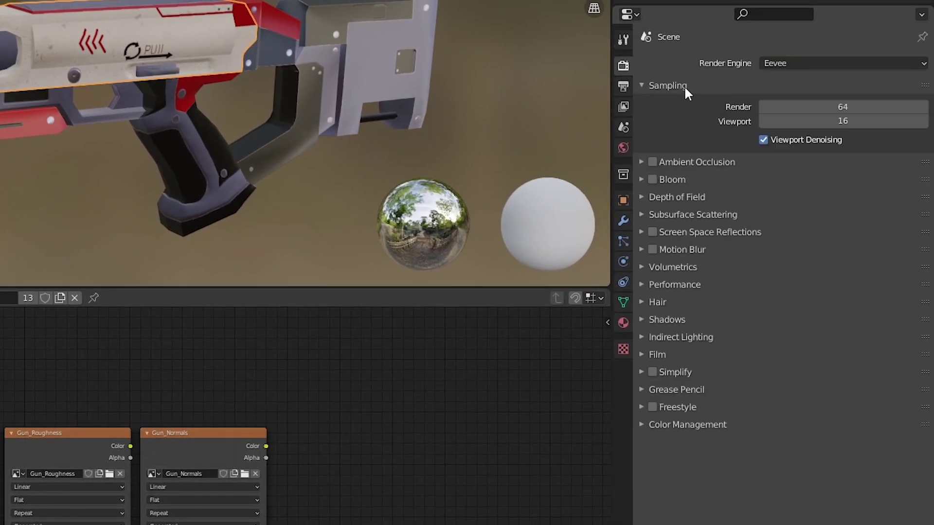
pyautogui.click(808, 62)
pyautogui.click(800, 109)
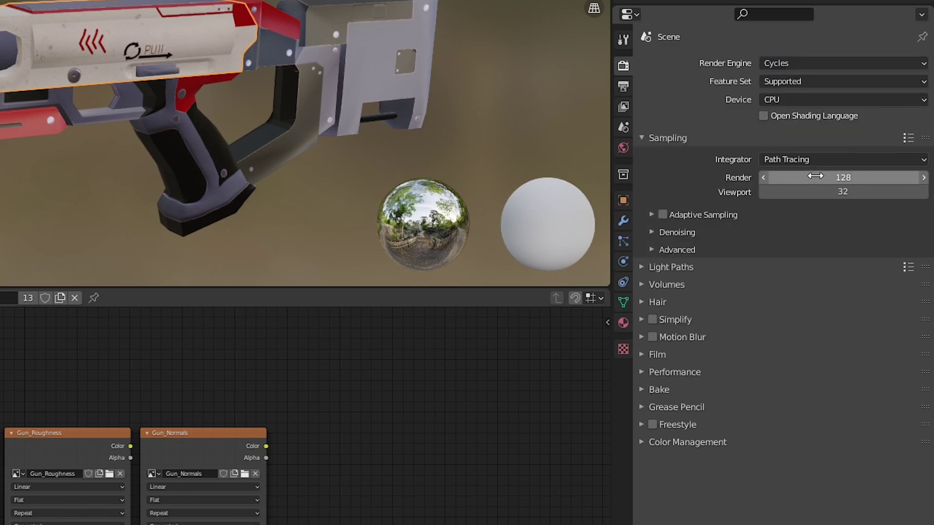
pyautogui.click(851, 174)
pyautogui.click(623, 107)
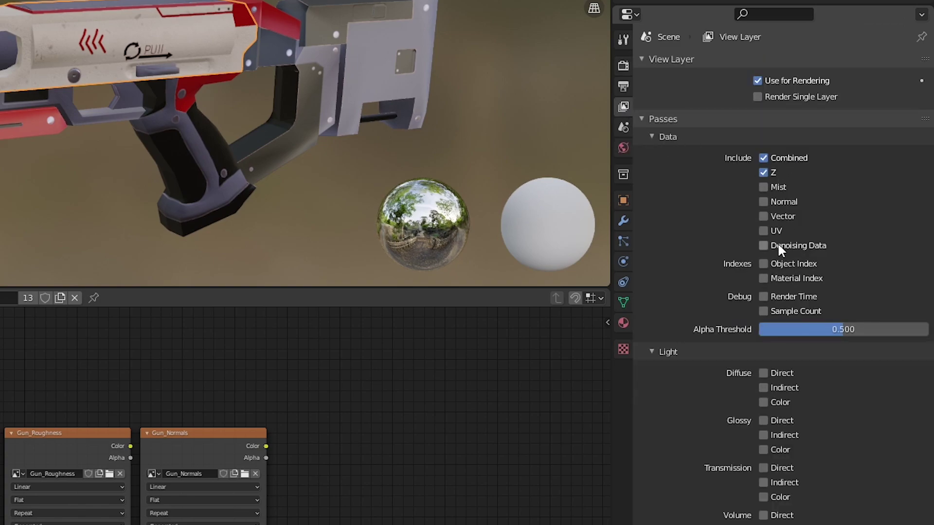
pyautogui.click(622, 68)
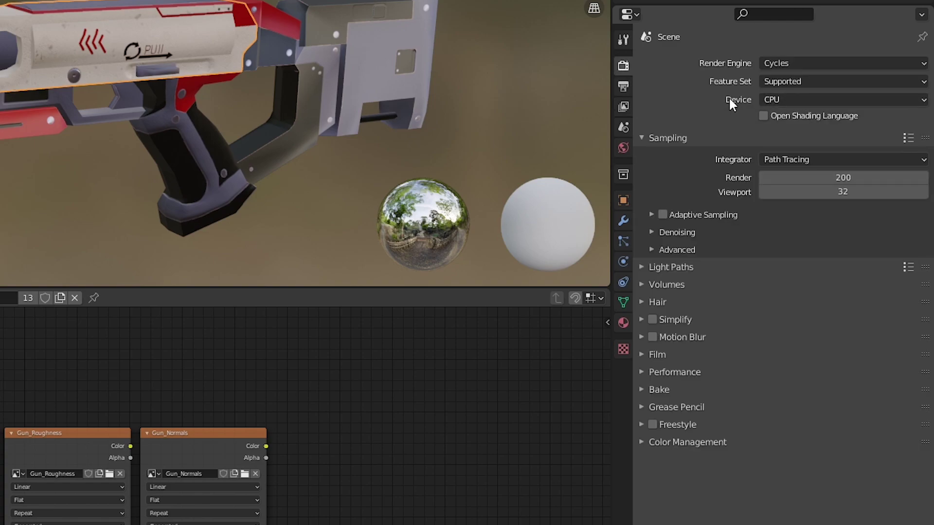
pyautogui.click(784, 99)
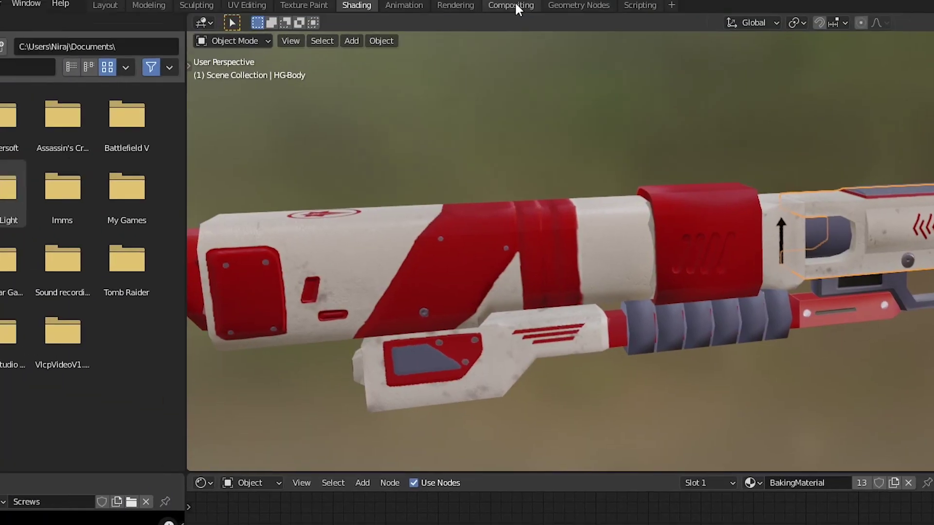
# Step: In Compositing, enable Use Nodes and wire a Denoise node between Render Layers and Composite
pyautogui.click(514, 4)
pyautogui.click(362, 98)
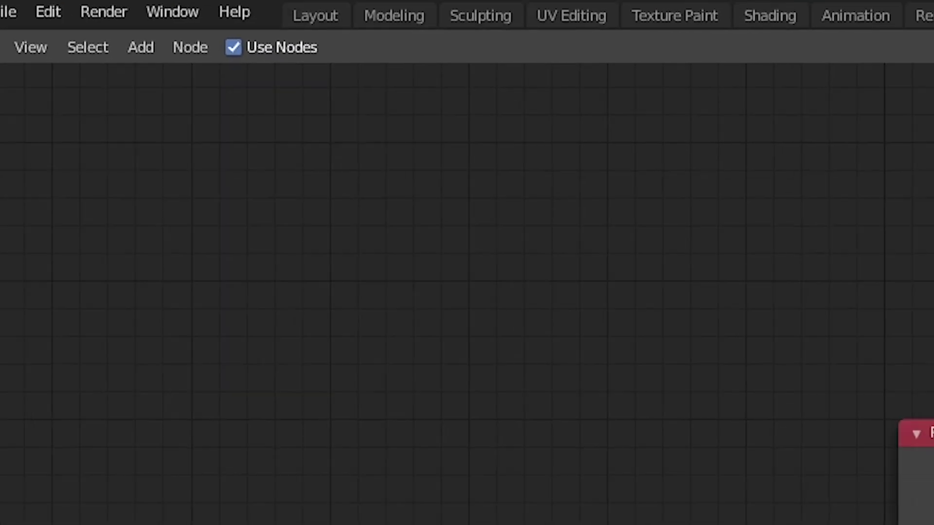
pyautogui.hotkey('shift', 'a')
pyautogui.write('deno')
pyautogui.press('Return')
pyautogui.click(651, 190)
pyautogui.moveTo(461, 153); pyautogui.dragTo(528, 175)
pyautogui.moveTo(599, 200); pyautogui.dragTo(599, 200)
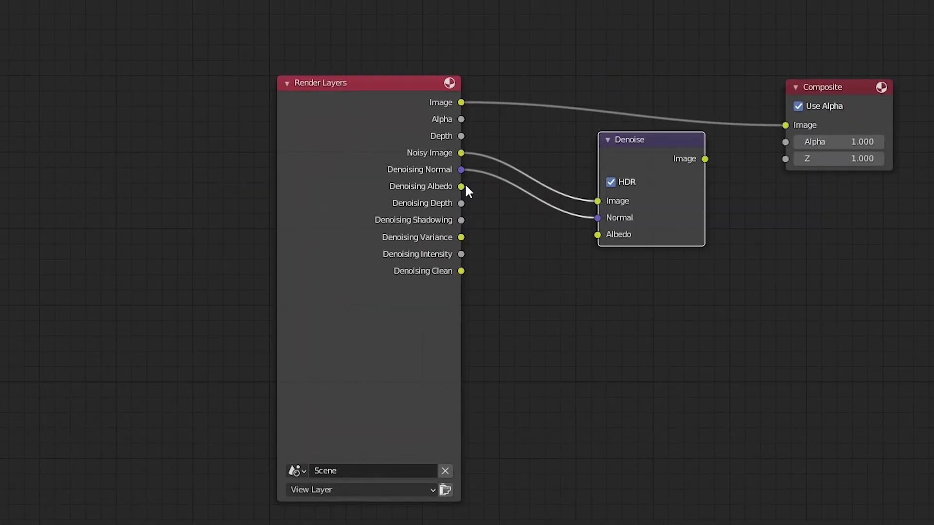
pyautogui.moveTo(461, 187); pyautogui.dragTo(598, 235)
pyautogui.moveTo(646, 140); pyautogui.dragTo(617, 121)
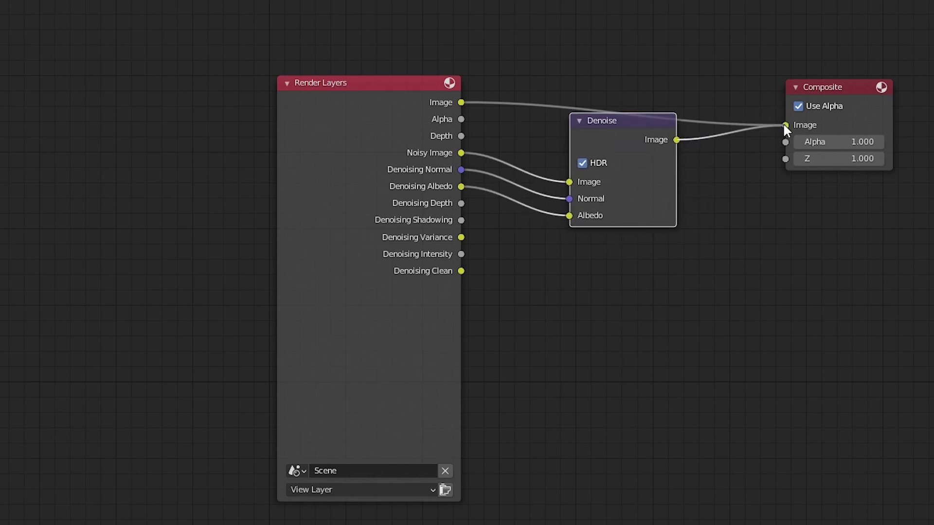
pyautogui.moveTo(784, 125); pyautogui.dragTo(784, 125)
pyautogui.click(855, 88)
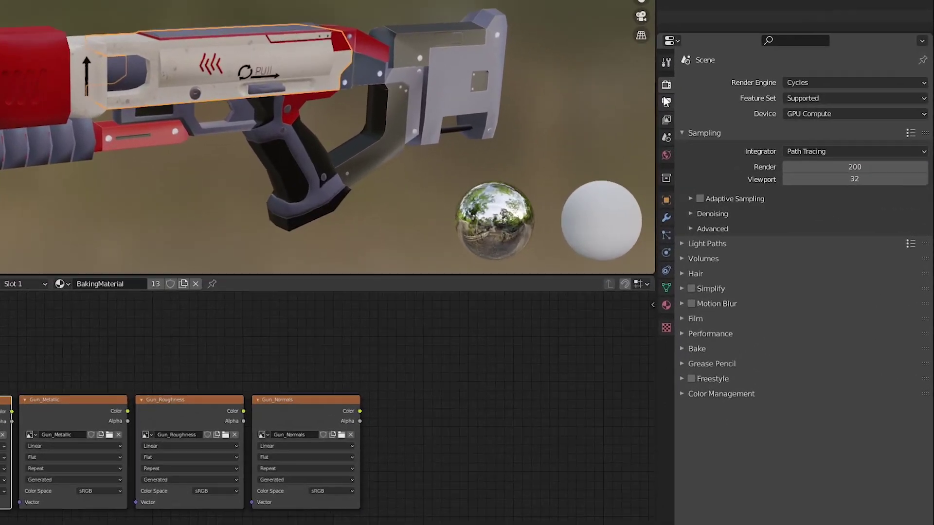
# Step: Set the bake type to Diffuse
pyautogui.click(697, 348)
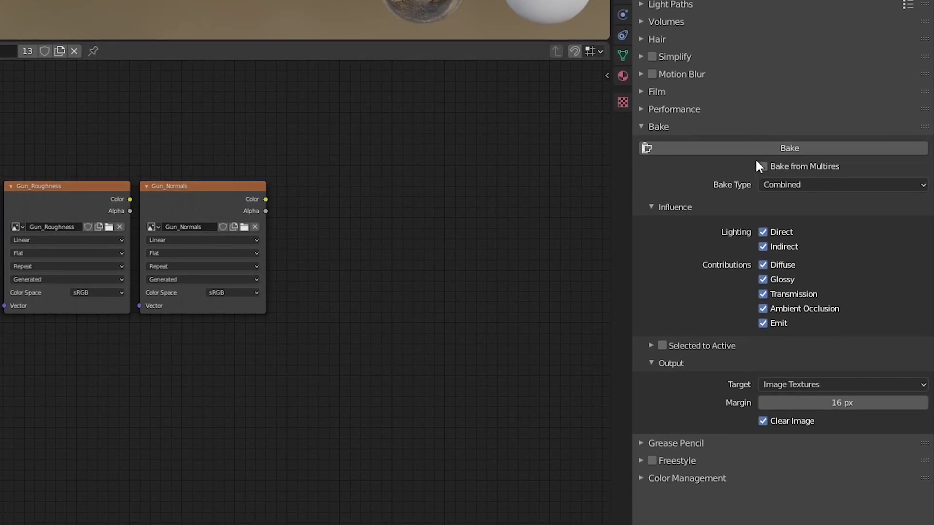
pyautogui.click(788, 185)
pyautogui.click(779, 330)
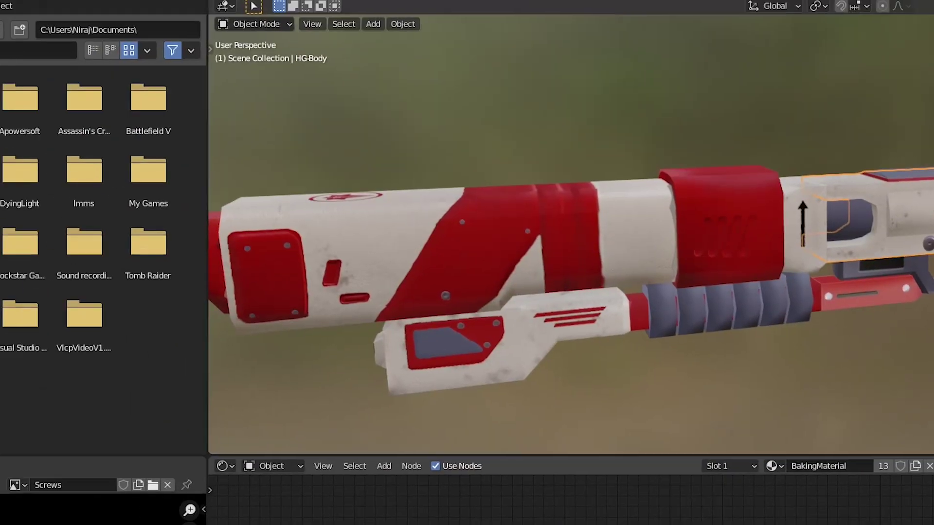
# Step: Enable the Auto Tile Size add-on in Preferences and give it a custom 4096 target size
pyautogui.click(55, 23)
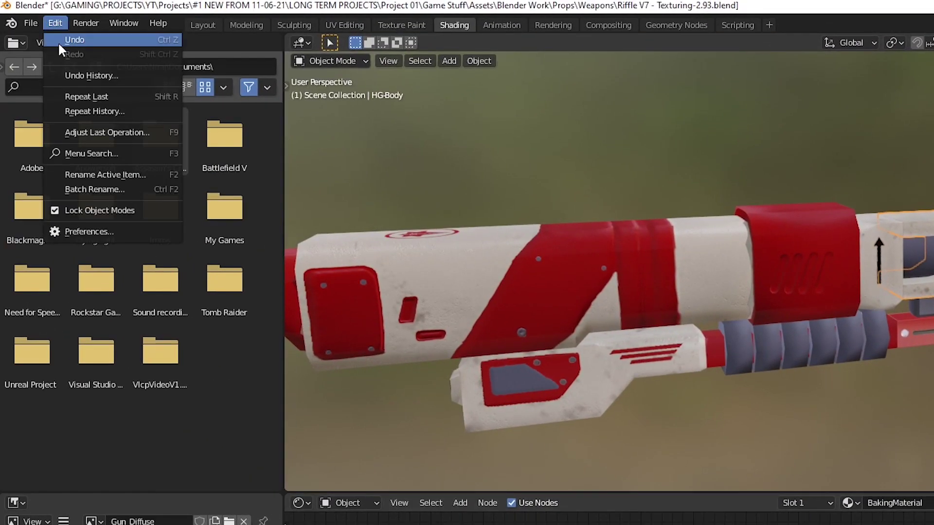
pyautogui.click(92, 232)
pyautogui.click(62, 175)
pyautogui.click(392, 73)
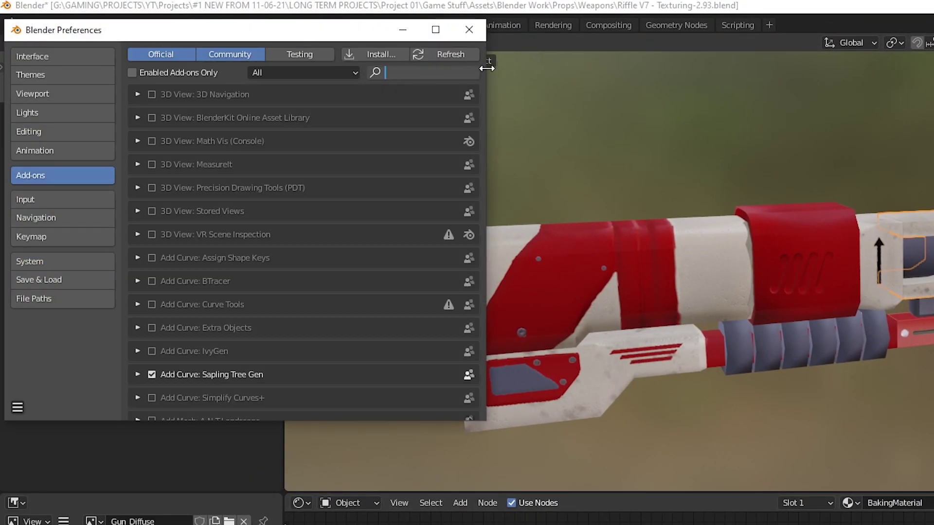
pyautogui.write('til')
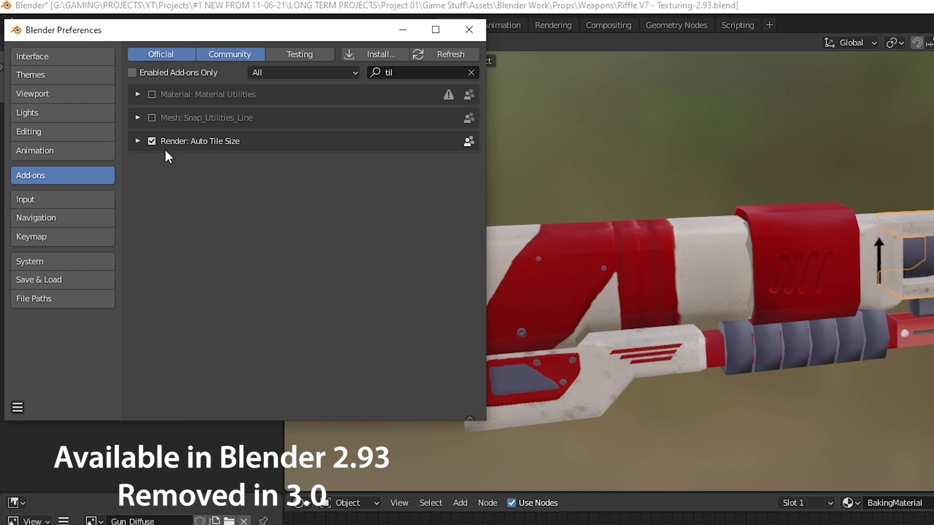
pyautogui.click(138, 141)
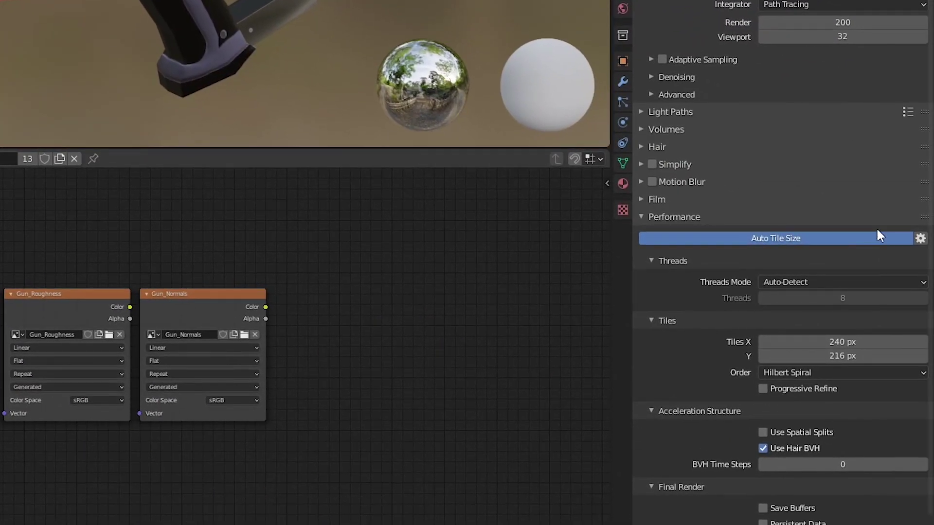
pyautogui.scroll(-5, 750, 205)
pyautogui.click(789, 129)
pyautogui.click(876, 141)
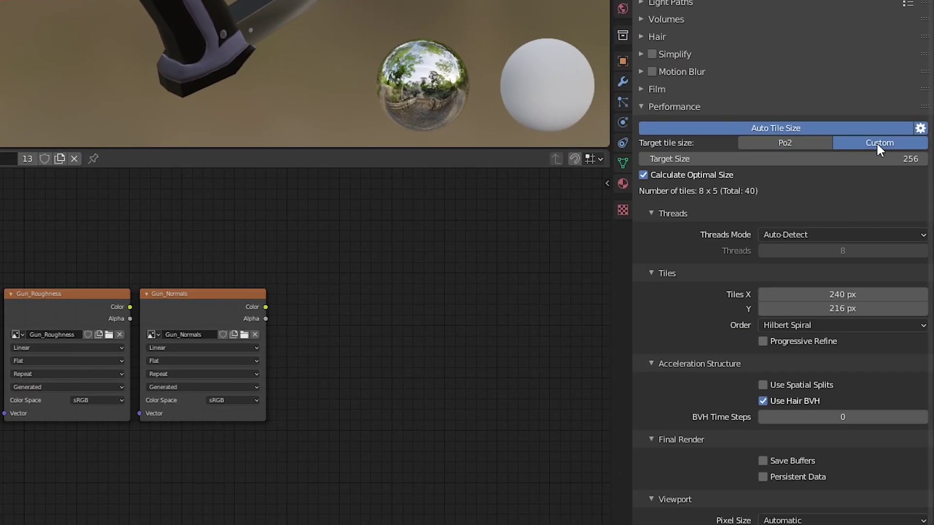
pyautogui.click(863, 159)
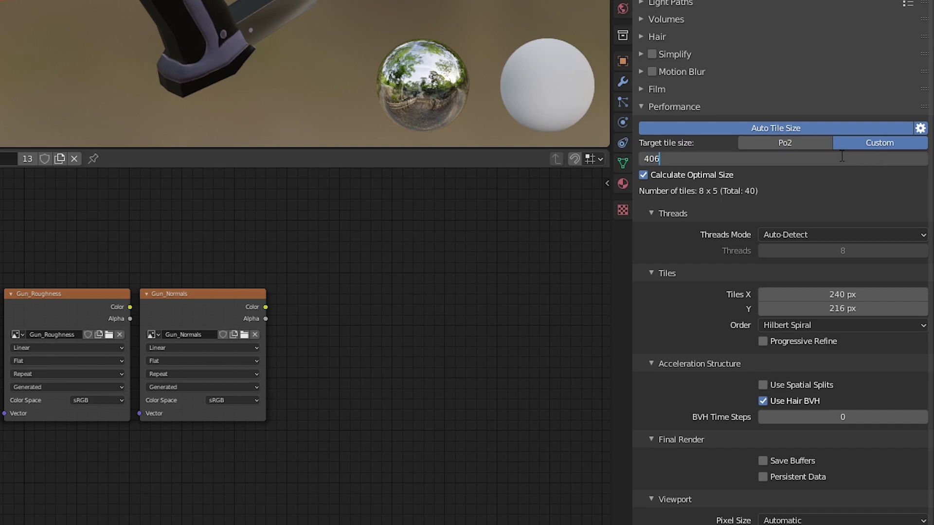
pyautogui.write('4096')
pyautogui.press('Return')
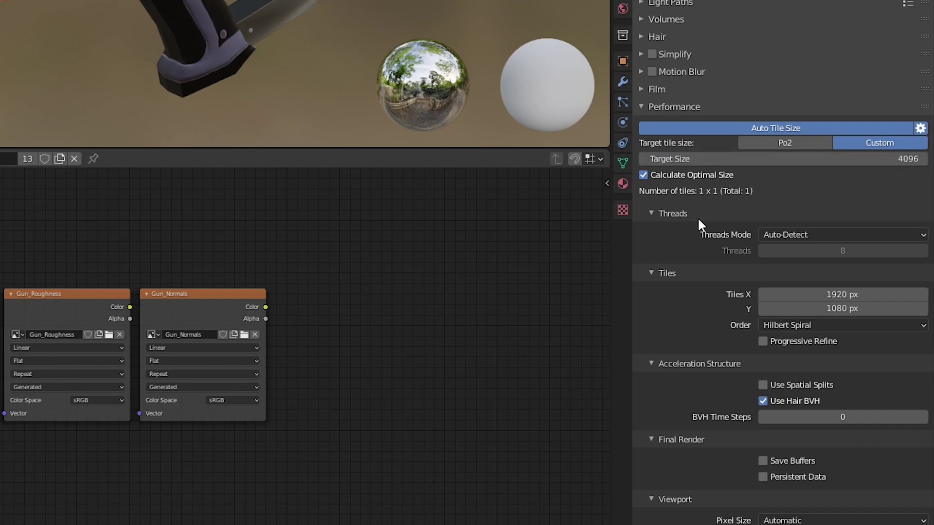
# Step: Set the World colour to white
pyautogui.scroll(5, 698, 217)
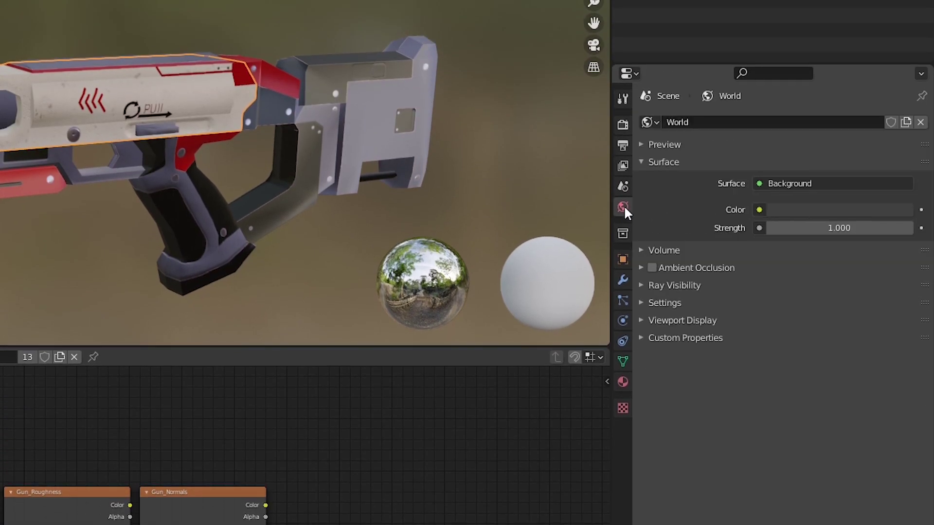
pyautogui.click(821, 210)
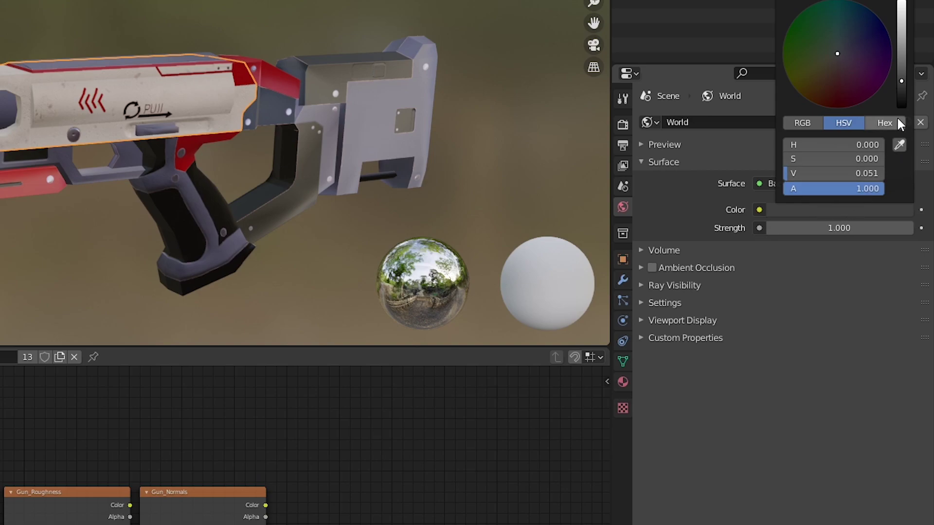
pyautogui.moveTo(902, 81); pyautogui.dragTo(901, 5)
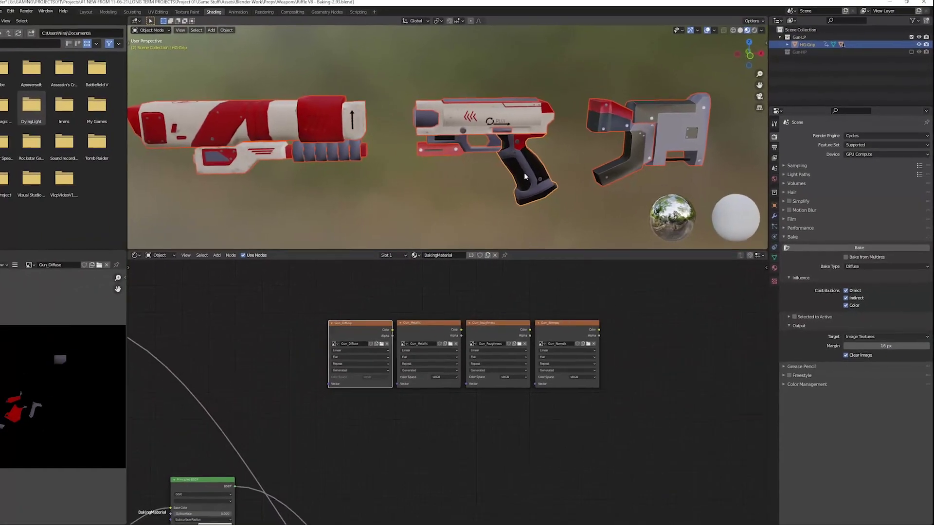
# Step: Join the gun parts, bake the diffuse, and save it as Gun_Diffuse.png
pyautogui.hotkey('ctrl', 'j')
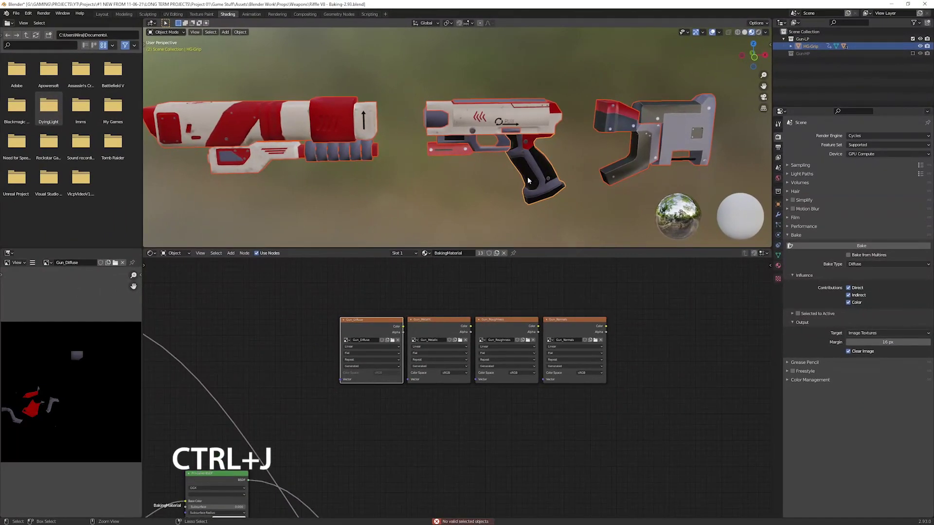
pyautogui.hotkey('ctrl', 'j')
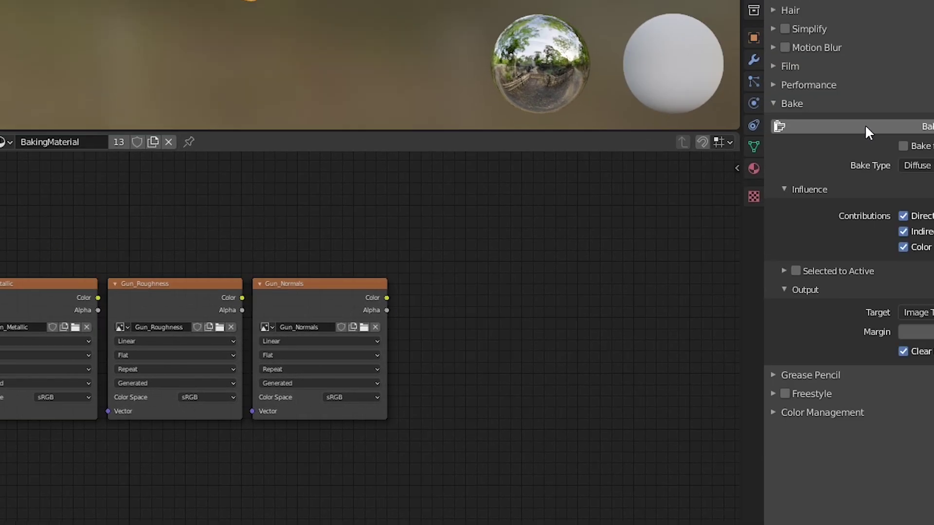
pyautogui.click(717, 156)
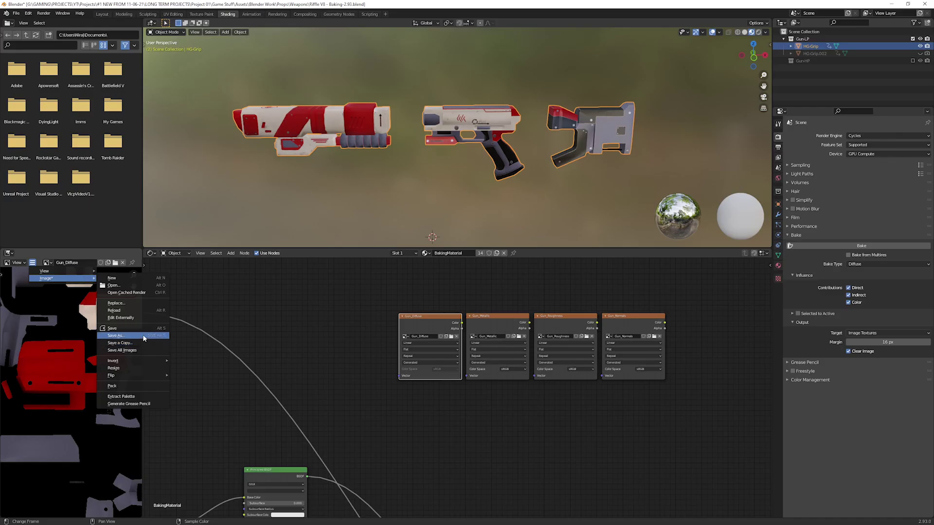
pyautogui.click(144, 339)
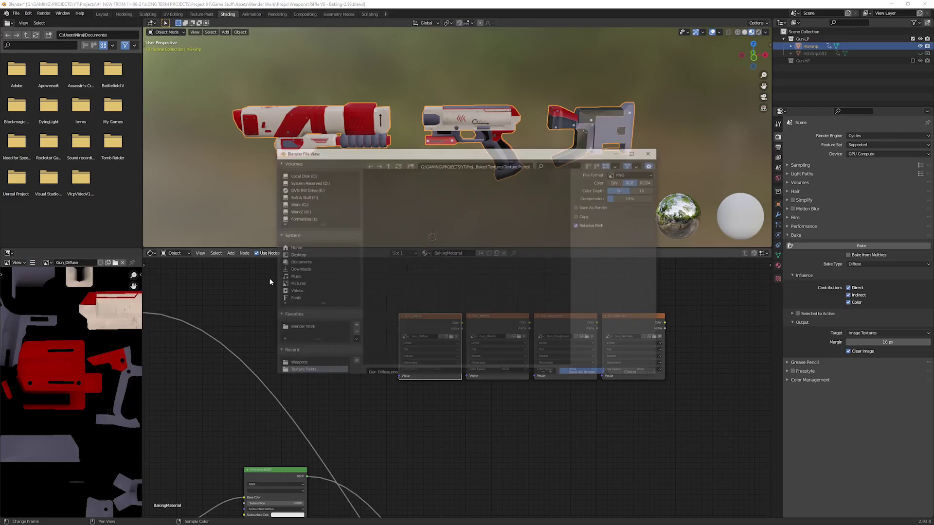
pyautogui.click(388, 167)
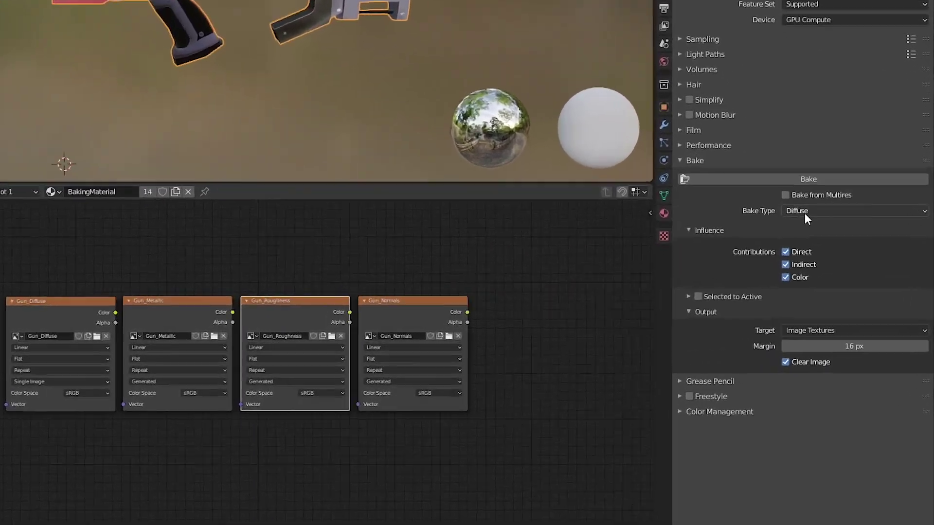
# Step: Bake Roughness into the Gun_Roughness image
pyautogui.click(858, 264)
pyautogui.click(860, 312)
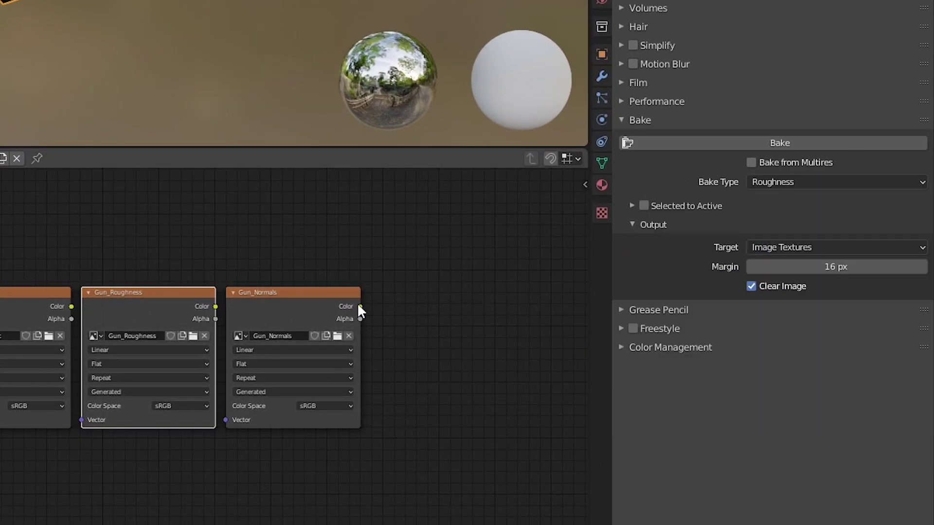
pyautogui.moveTo(304, 297); pyautogui.dragTo(178, 315, button='middle')
pyautogui.click(713, 144)
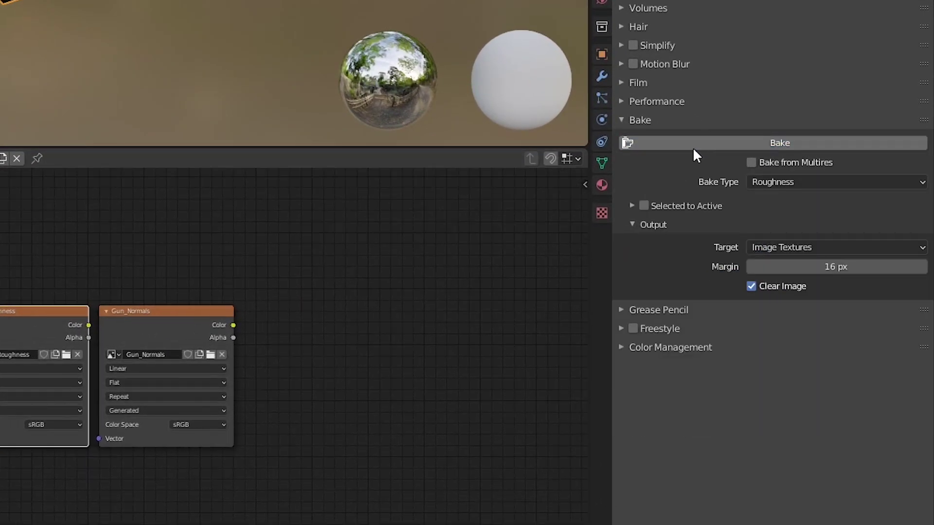
# Step: Make Gun_Normals the bake target and set the bake type to Normal
pyautogui.click(179, 330)
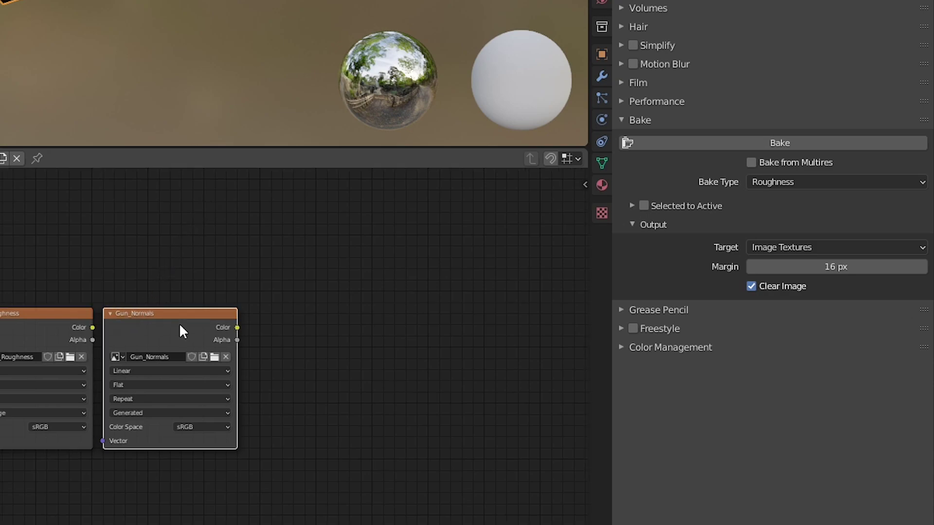
pyautogui.click(803, 182)
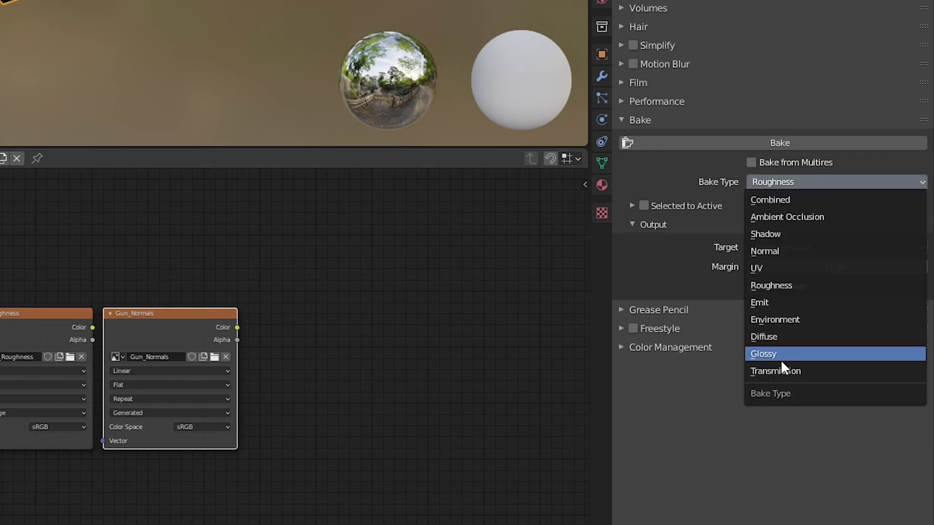
pyautogui.click(782, 253)
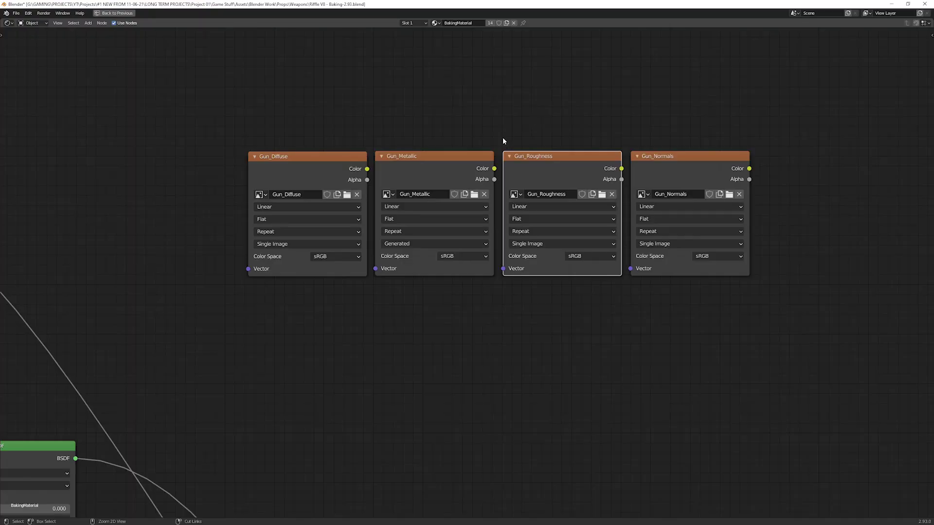
pyautogui.scroll(-5, 502, 141)
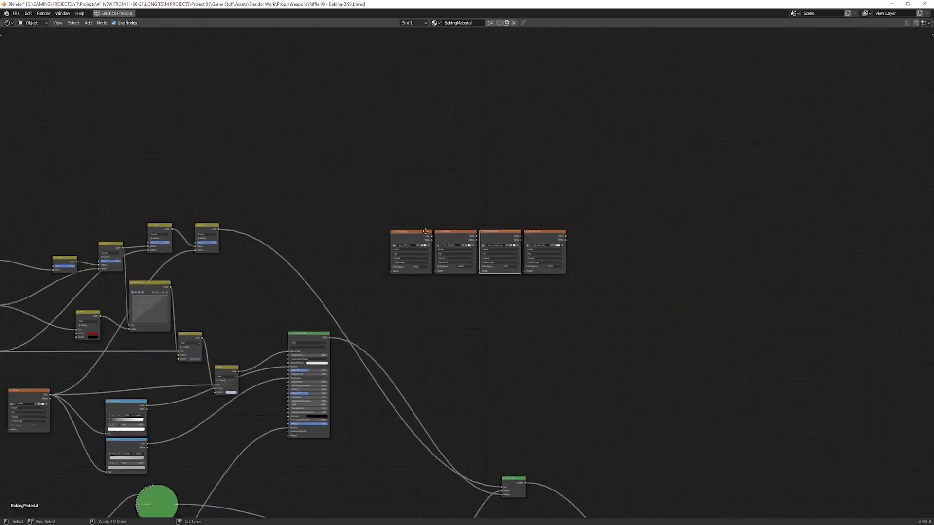
# Step: Set bake type to Roughness, relink the metallic mask to Principled Roughness, and bake into Gun_Metallic
pyautogui.moveTo(325, 251); pyautogui.dragTo(503, 153, button='middle')
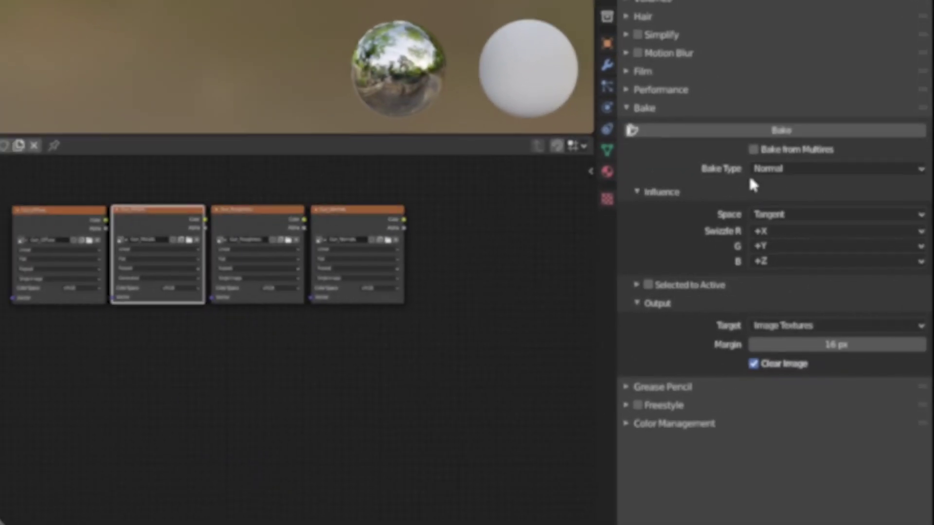
pyautogui.click(790, 166)
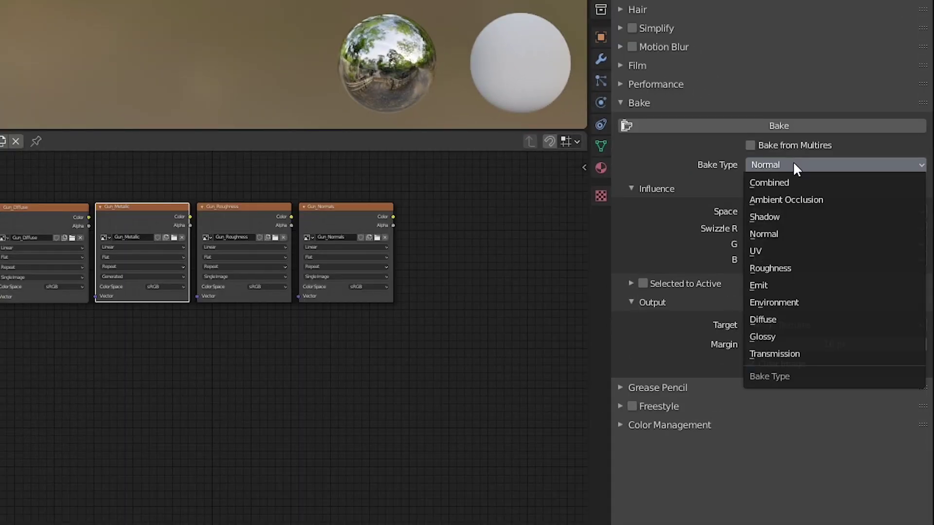
pyautogui.click(772, 269)
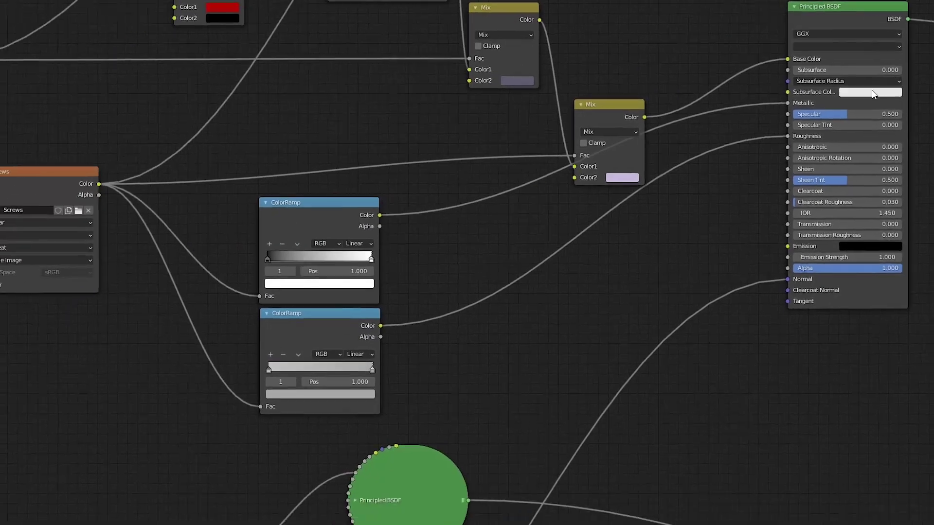
pyautogui.moveTo(791, 124); pyautogui.dragTo(791, 156)
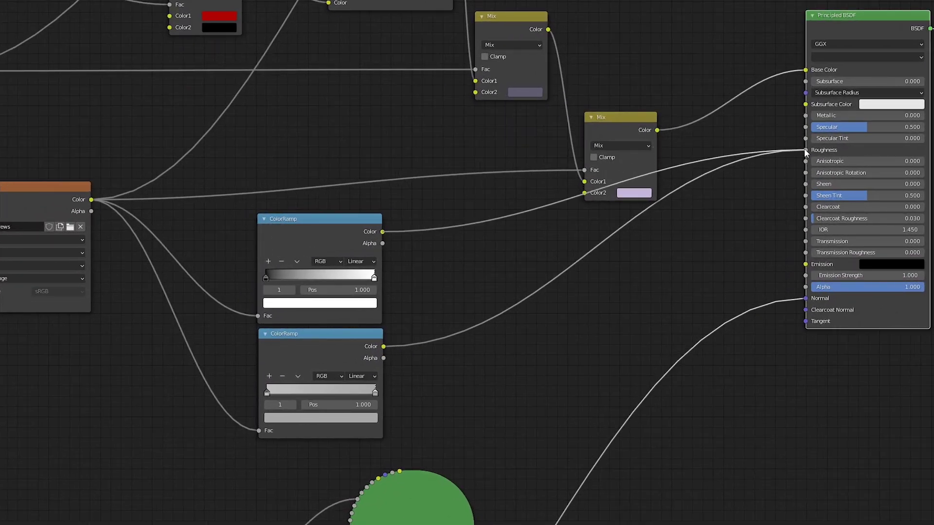
pyautogui.moveTo(791, 124)
pyautogui.mouseDown()
pyautogui.moveTo(445, 363)
pyautogui.moveTo(383, 347)
pyautogui.mouseUp()
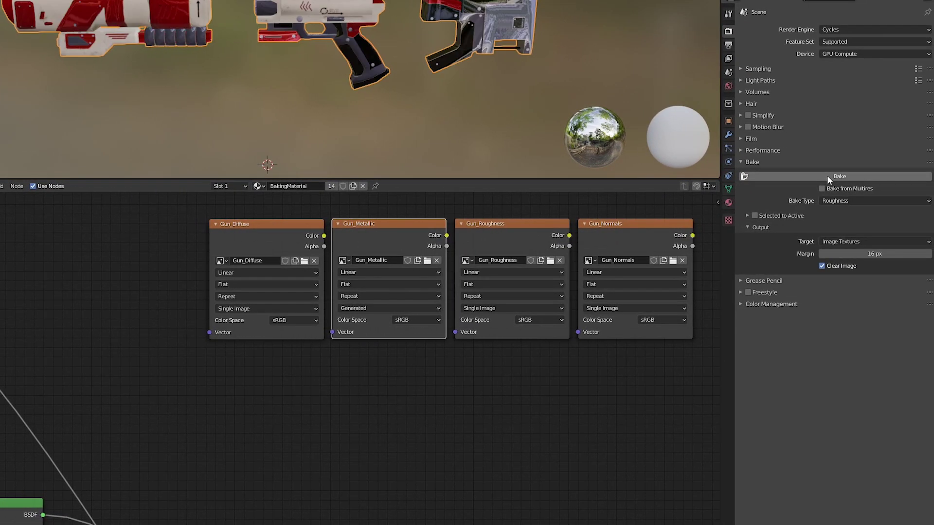
pyautogui.click(827, 175)
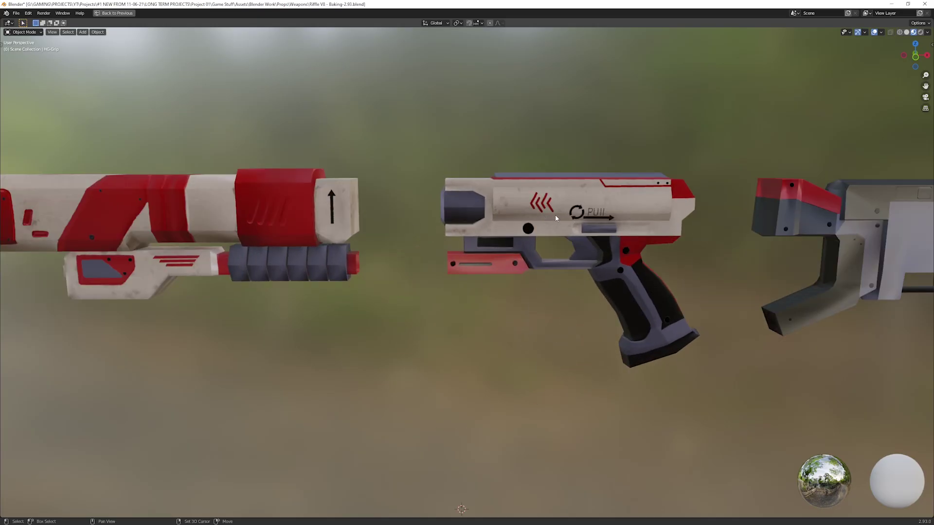
pyautogui.moveTo(555, 218); pyautogui.dragTo(438, 245, button='middle')
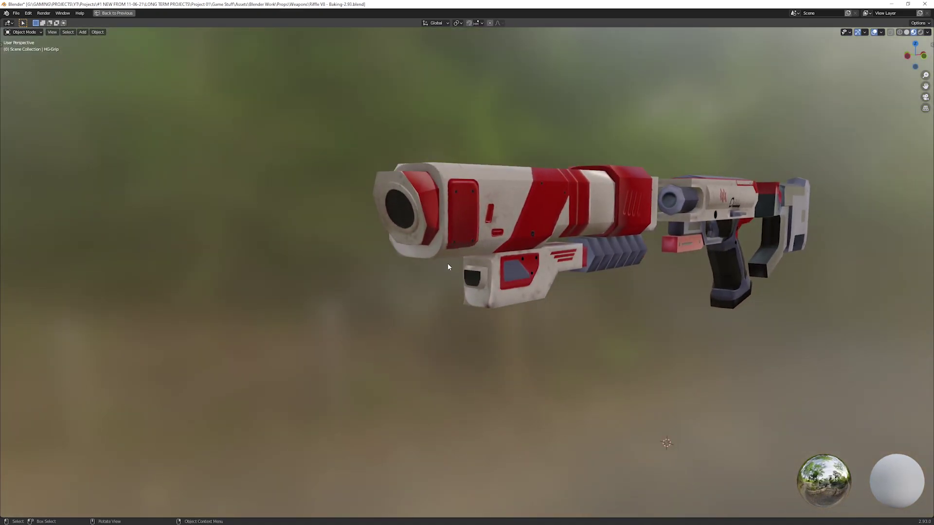